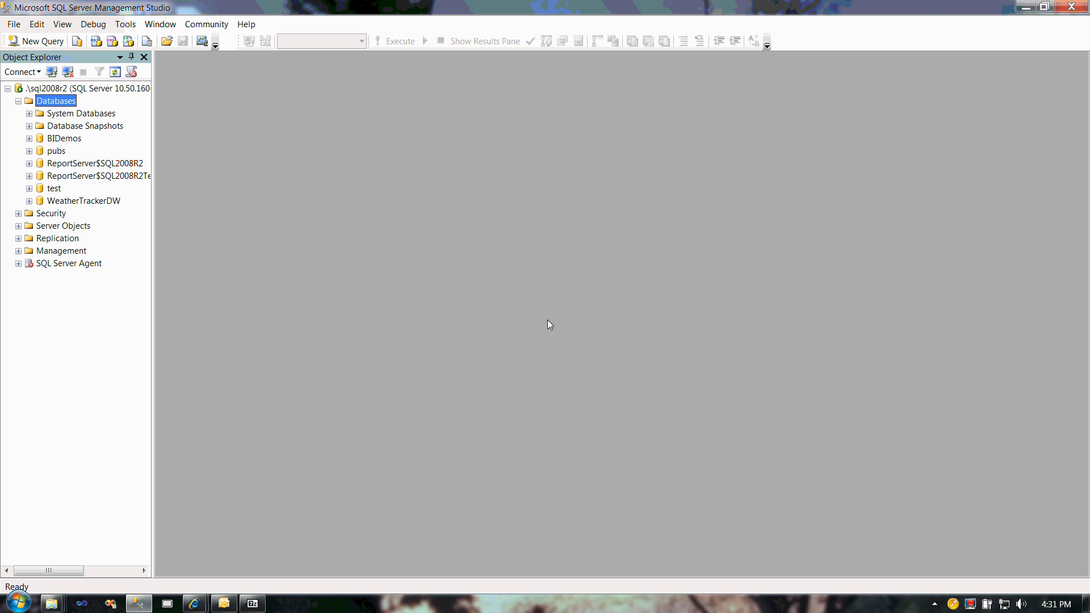
# Step: Start a new database on the server and name it DiagramTest
pyautogui.rightClick(72, 104)
pyautogui.click(123, 109)
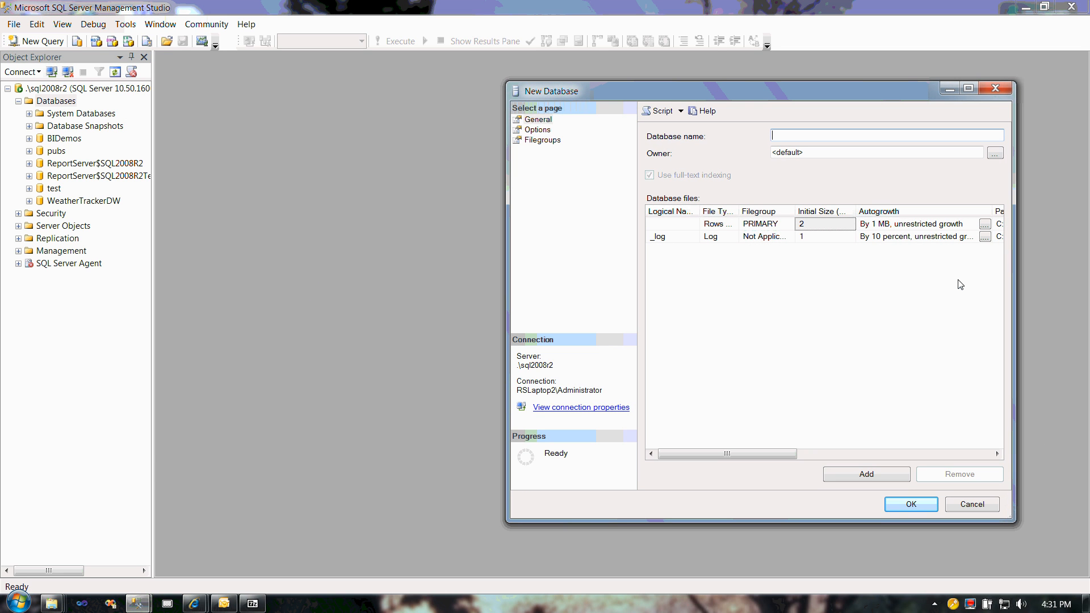
pyautogui.write('Diag')
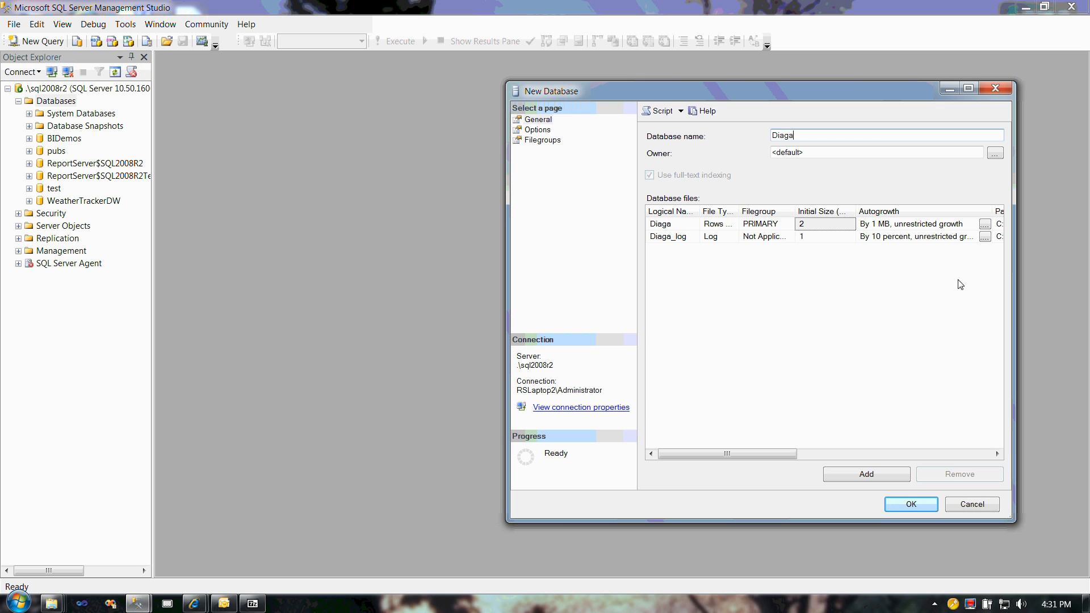
pyautogui.write('ramTest')
pyautogui.press('Tab')
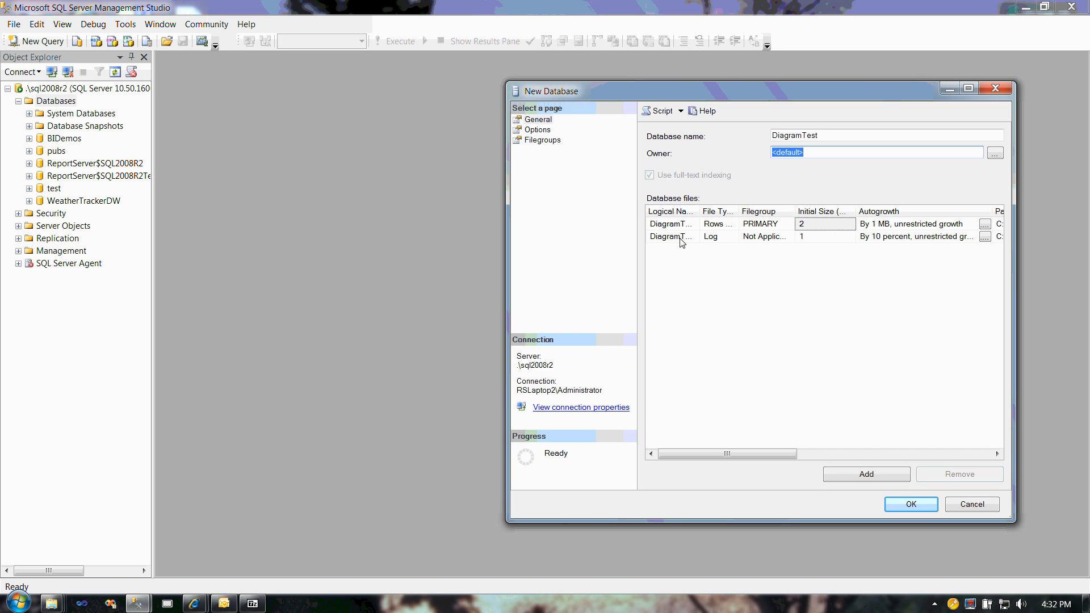
pyautogui.write('SA')
pyautogui.doubleClick(777, 152)
pyautogui.write('RandalsLAp')
pyautogui.press('BackSpace')
pyautogui.press('BackSpace')
pyautogui.write('aptop\\Rand')
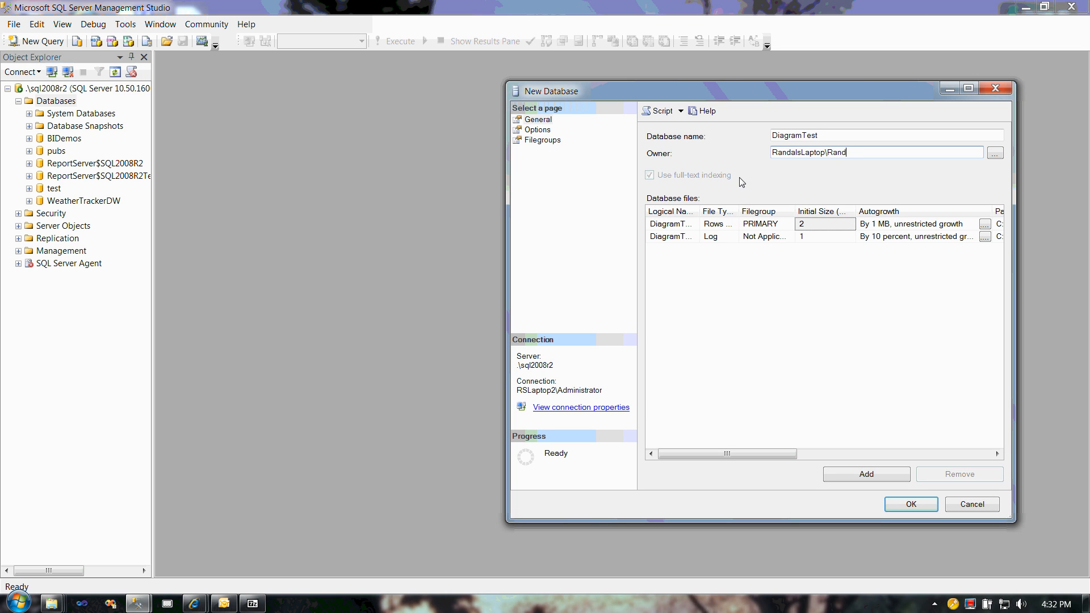
pyautogui.write('al')
pyautogui.press('BackSpace')
pyautogui.press('BackSpace')
pyautogui.press('BackSpace')
pyautogui.press('BackSpace')
pyautogui.press('BackSpace')
pyautogui.press('BackSpace')
pyautogui.press('BackSpace')
pyautogui.press('BackSpace')
pyautogui.press('BackSpace')
pyautogui.press('BackSpace')
pyautogui.press('BackSpace')
pyautogui.press('BackSpace')
pyautogui.press('BackSpace')
pyautogui.press('BackSpace')
pyautogui.press('BackSpace')
pyautogui.press('BackSpace')
pyautogui.press('BackSpace')
pyautogui.press('BackSpace')
pyautogui.press('BackSpace')
# Step: Set the new database's owner to SA and create the database
pyautogui.write('SA')
pyautogui.click(902, 508)
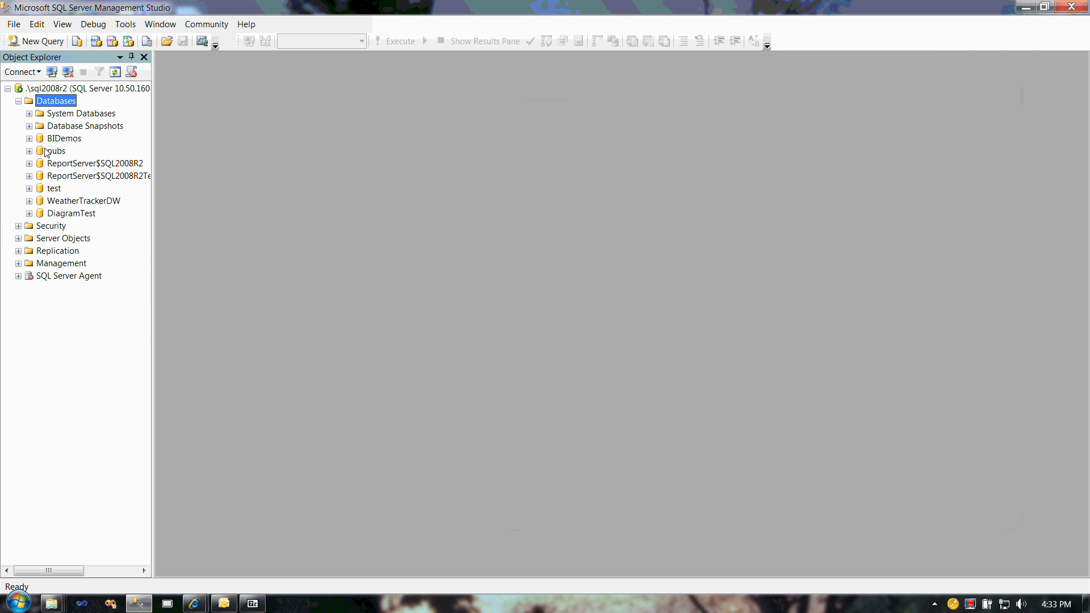
# Step: Refresh the database list and expand the DiagramTest database
pyautogui.click(115, 71)
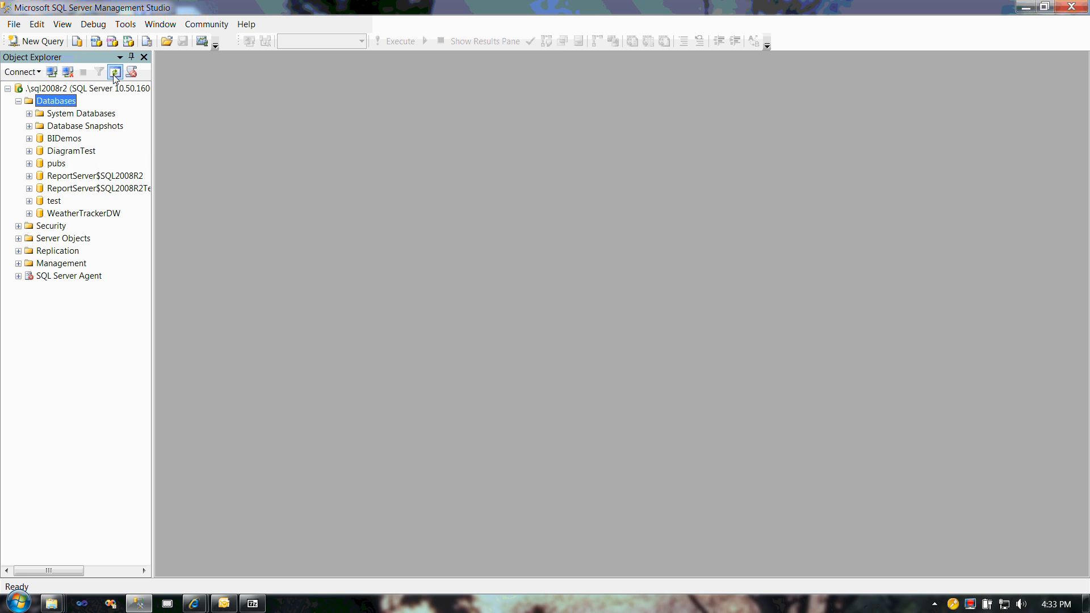
pyautogui.click(65, 151)
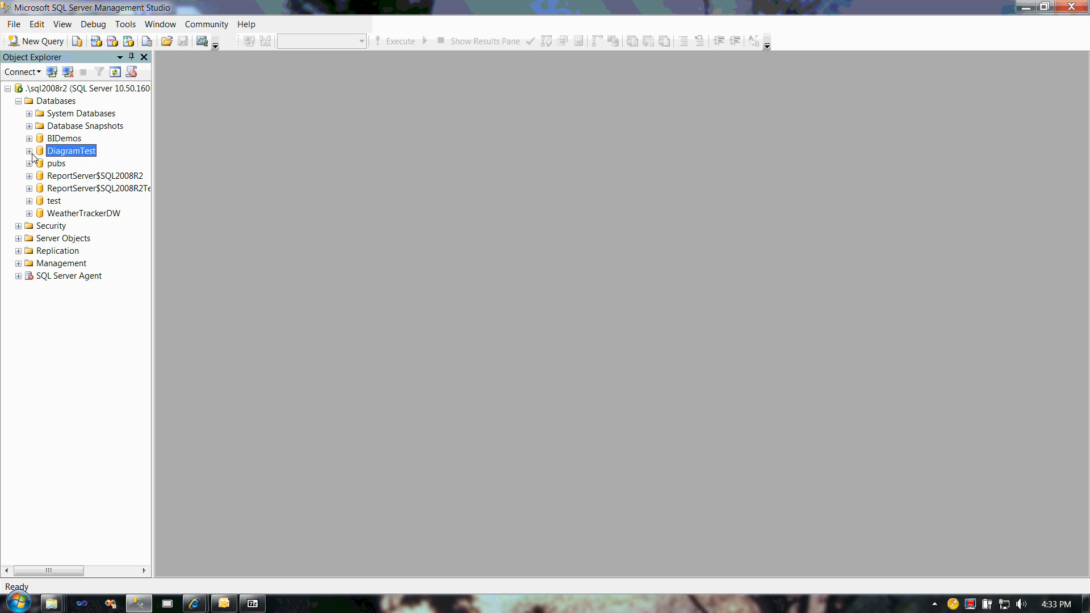
pyautogui.click(29, 151)
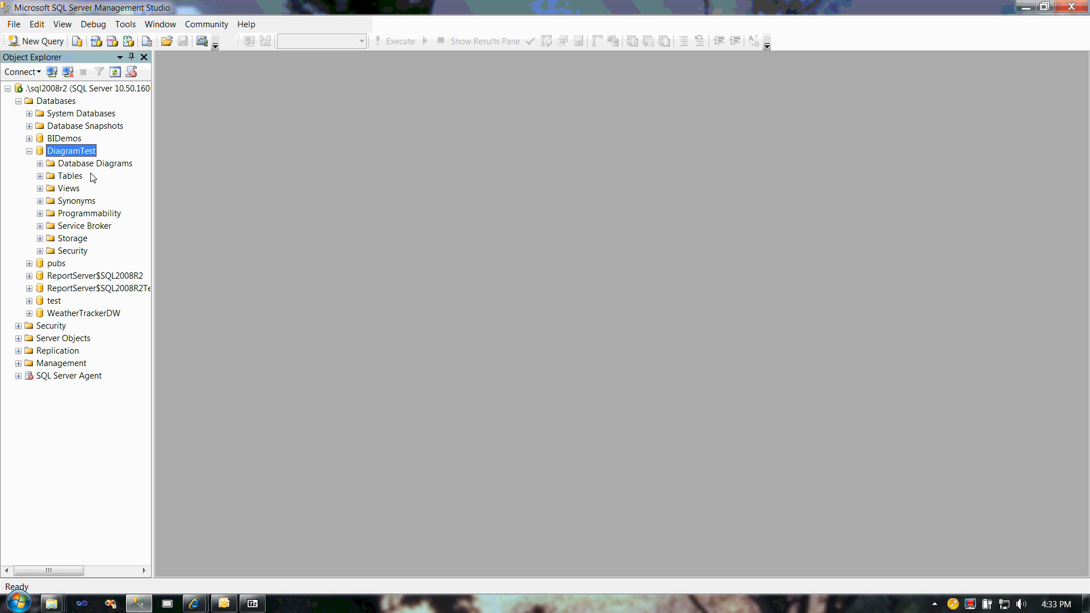
pyautogui.rightClick(58, 176)
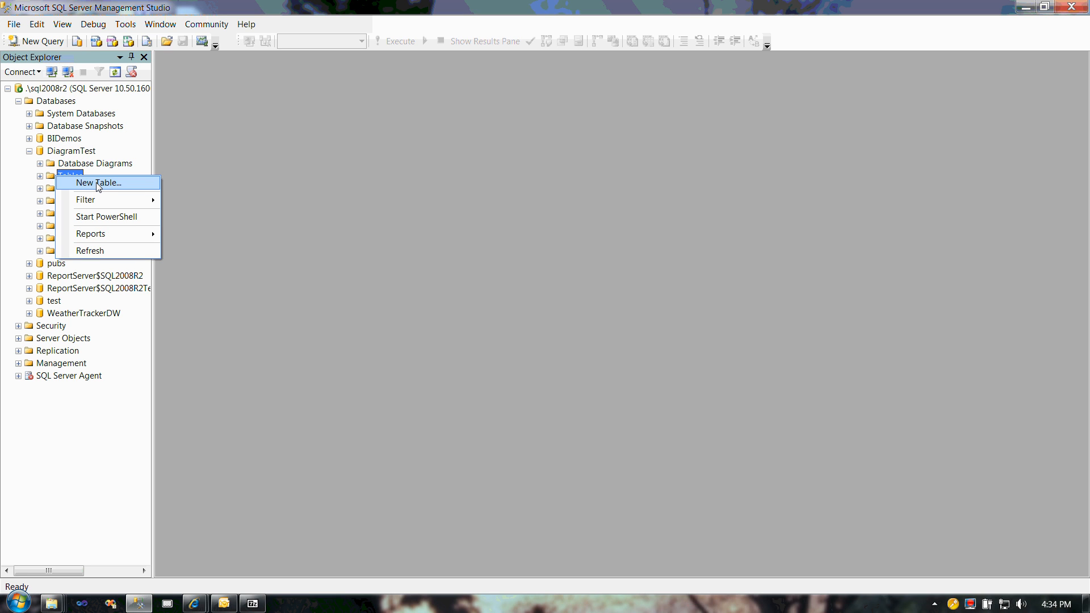
pyautogui.click(39, 42)
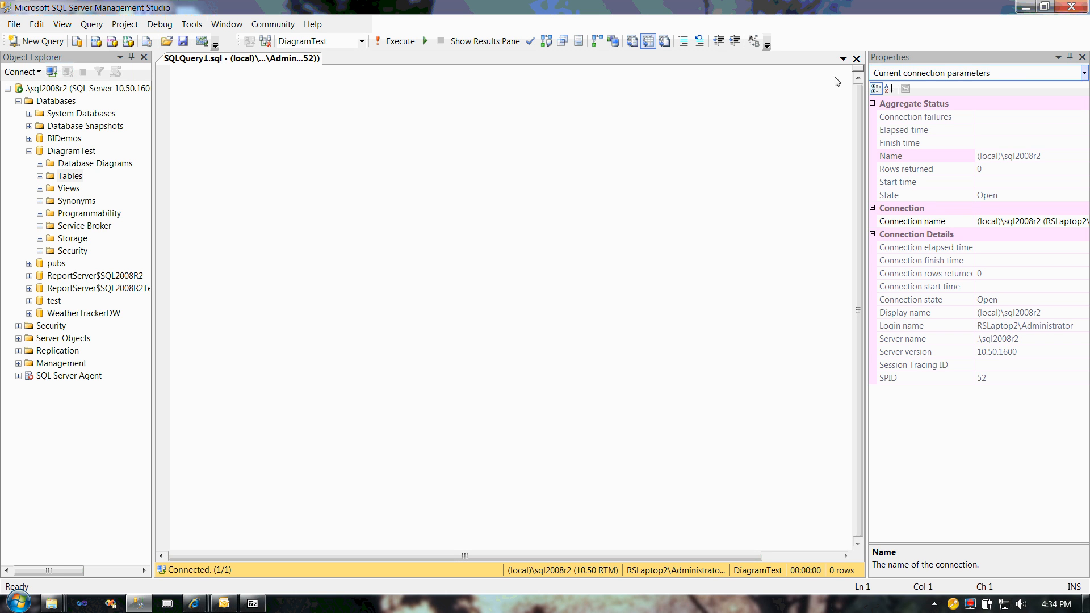
pyautogui.click(856, 59)
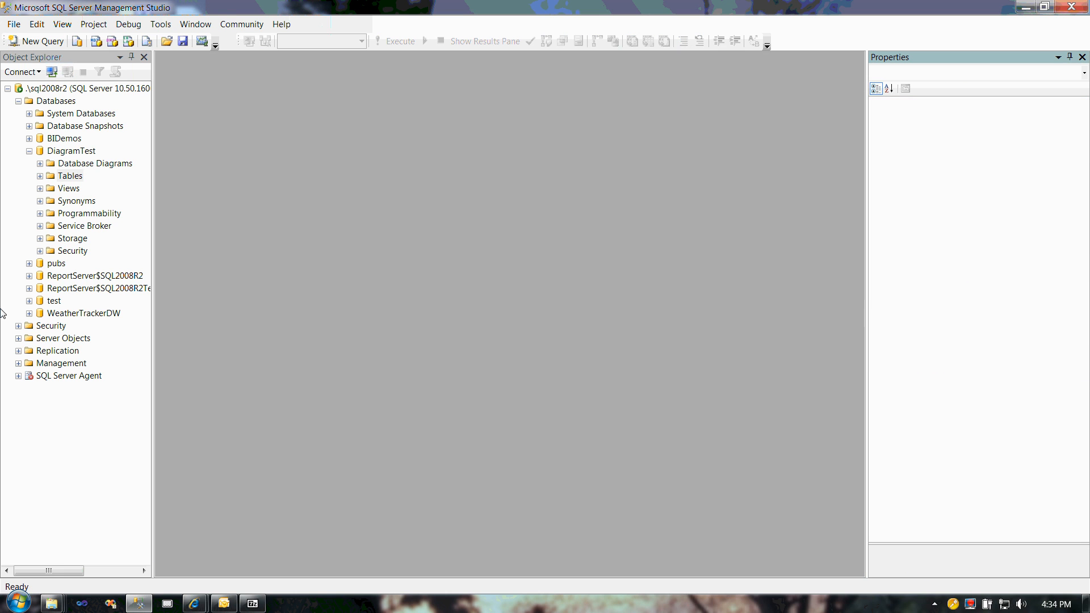
# Step: Create a new database diagram in DiagramTest with the required support objects, without adding any existing tables
pyautogui.rightClick(62, 164)
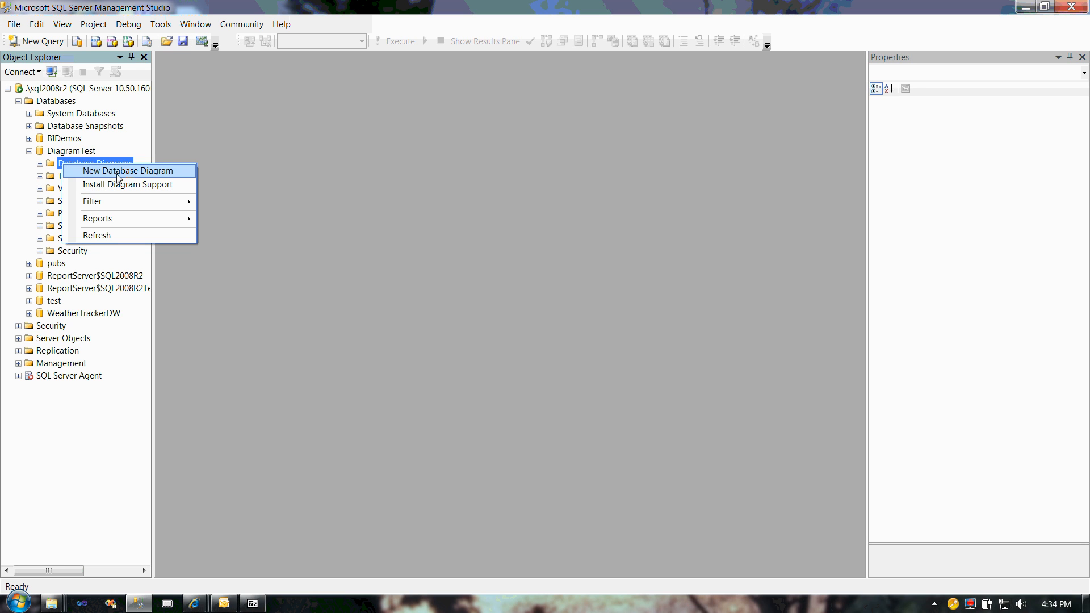
pyautogui.click(118, 176)
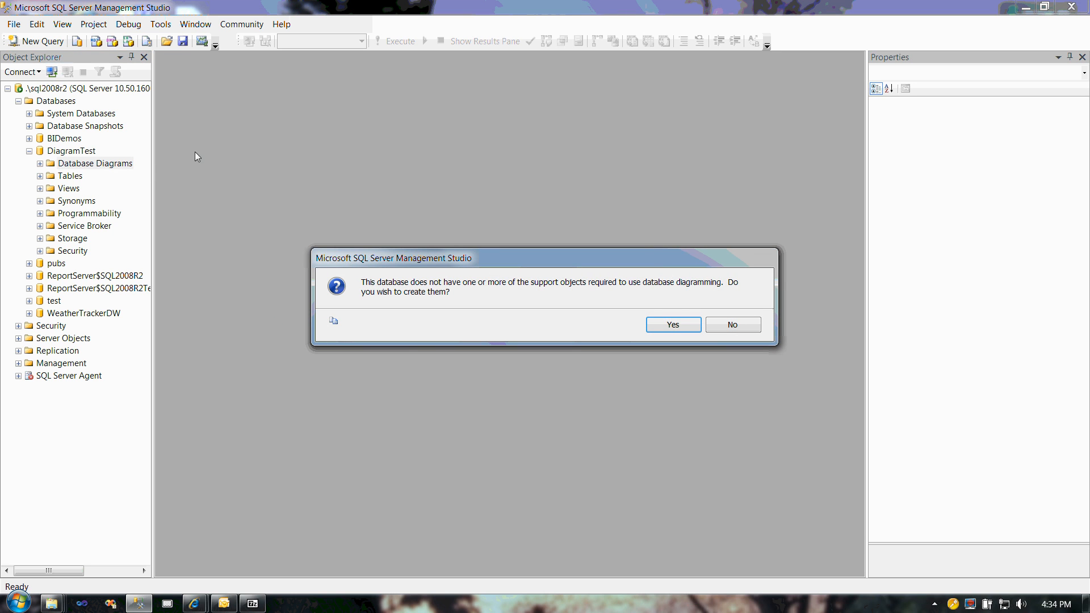
pyautogui.click(675, 324)
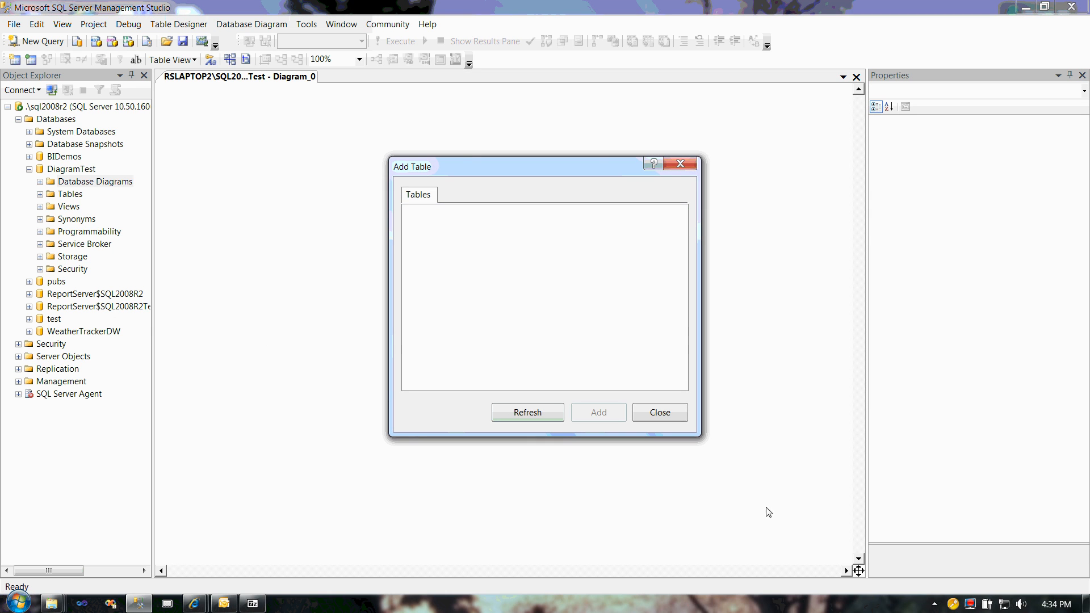
pyautogui.press('XF86AudioLowerVolume')
pyautogui.press('XF86AudioLowerVolume')
pyautogui.moveTo(518, 168); pyautogui.dragTo(509, 156)
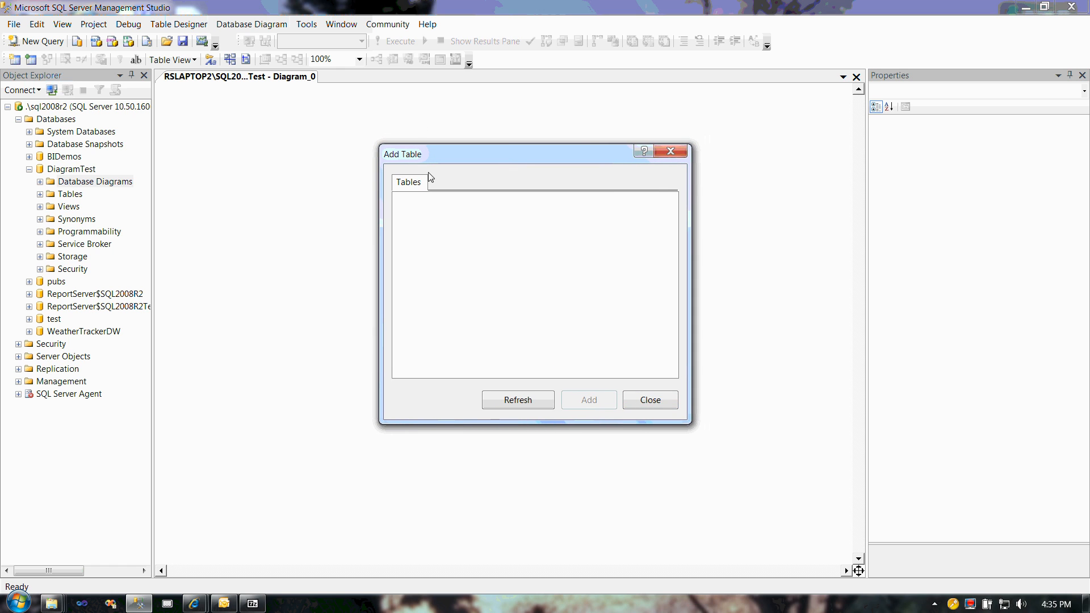
pyautogui.click(647, 400)
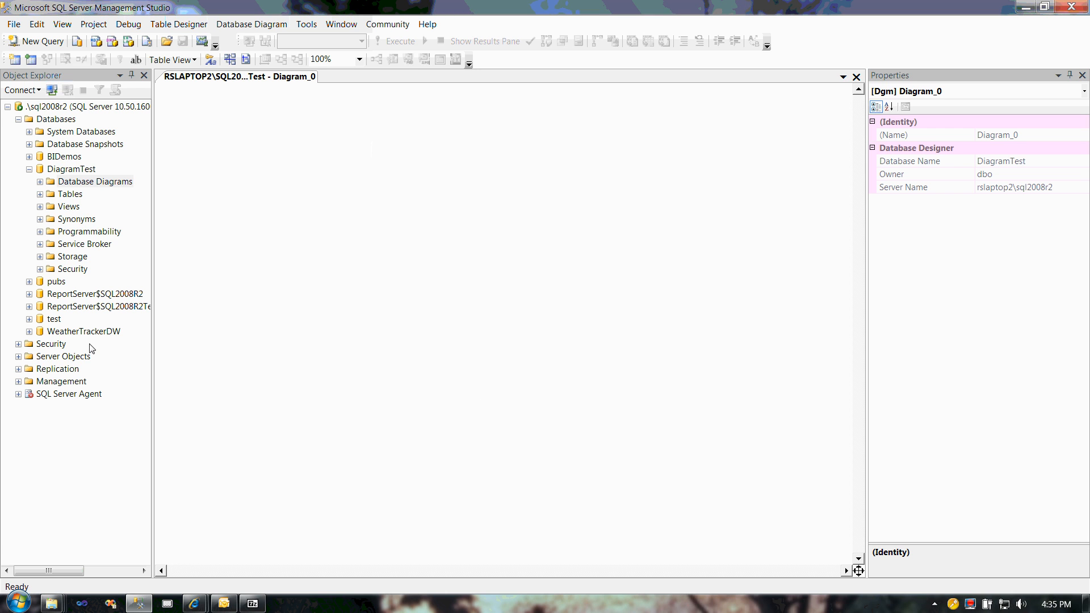
# Step: Add a new table to the blank diagram, keeping the name Table1
pyautogui.rightClick(250, 164)
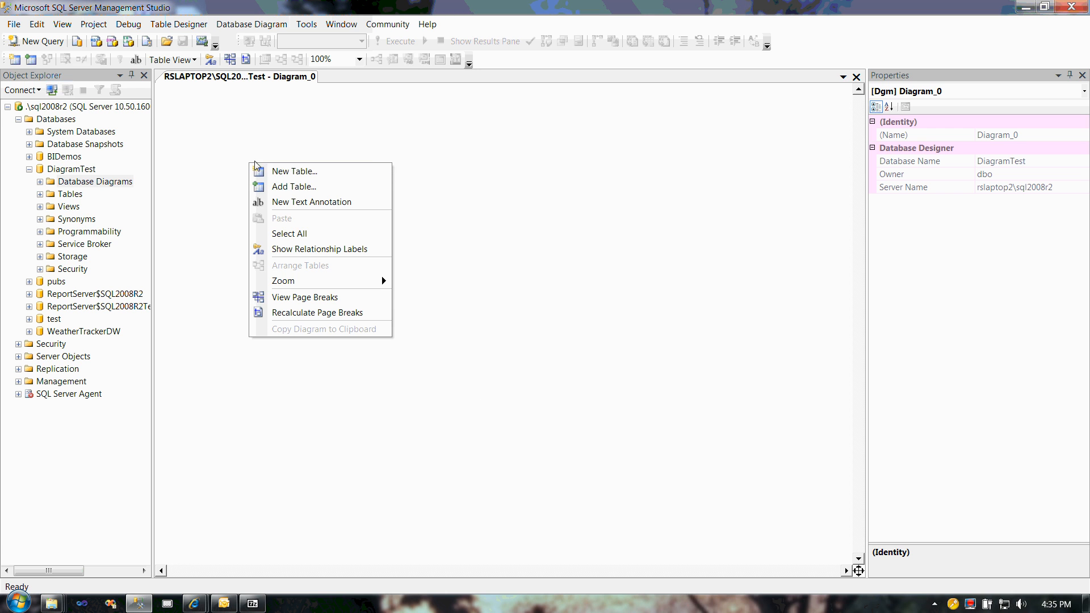
pyautogui.click(294, 171)
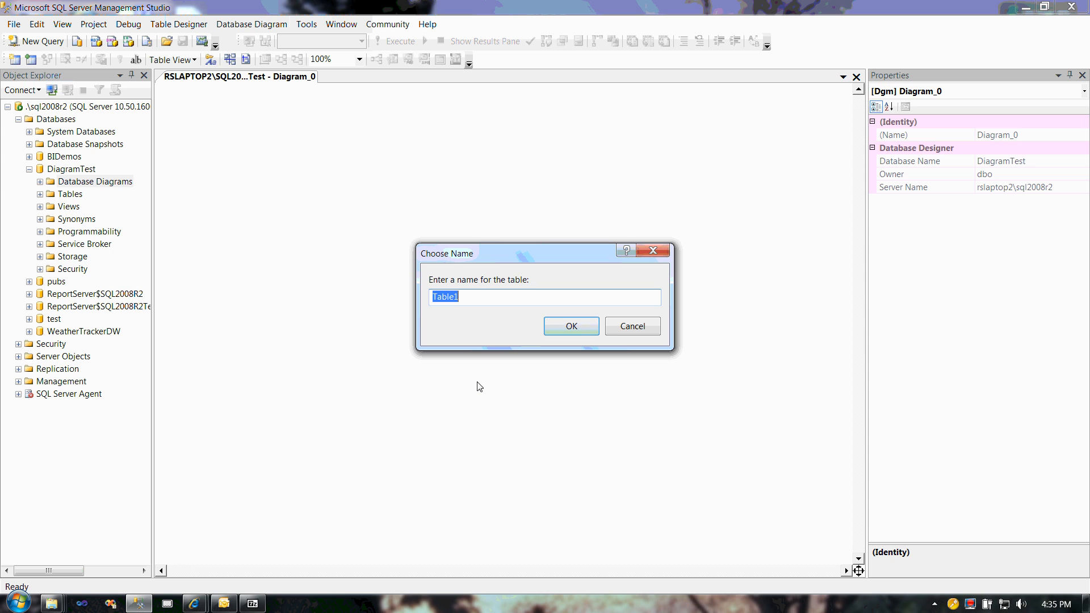
pyautogui.click(571, 328)
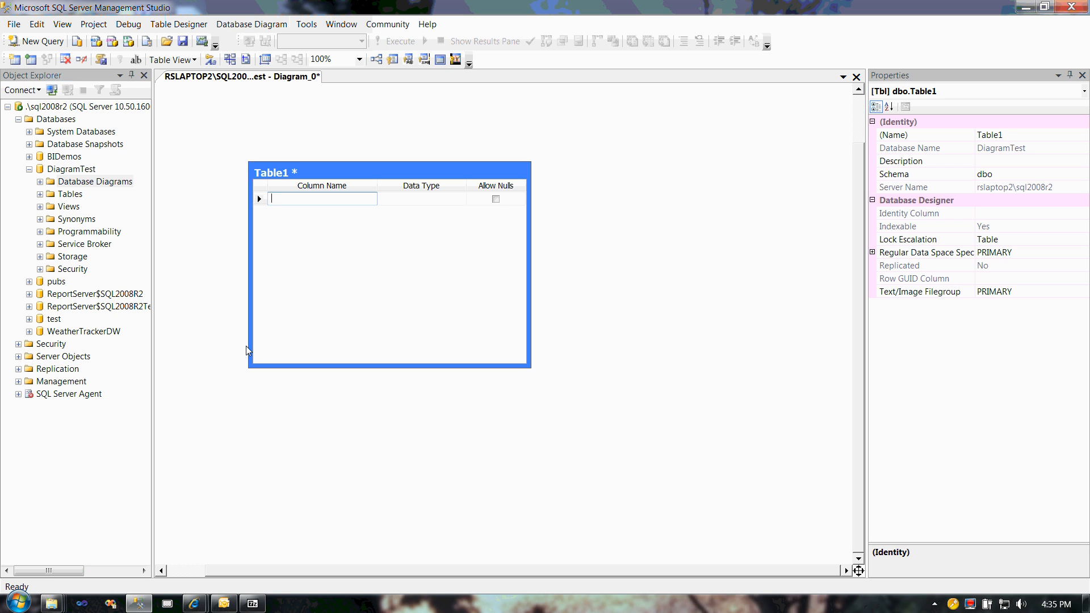
# Step: Define Table1's first column as CustomerId with data type int and disallow nulls
pyautogui.write('Customner')
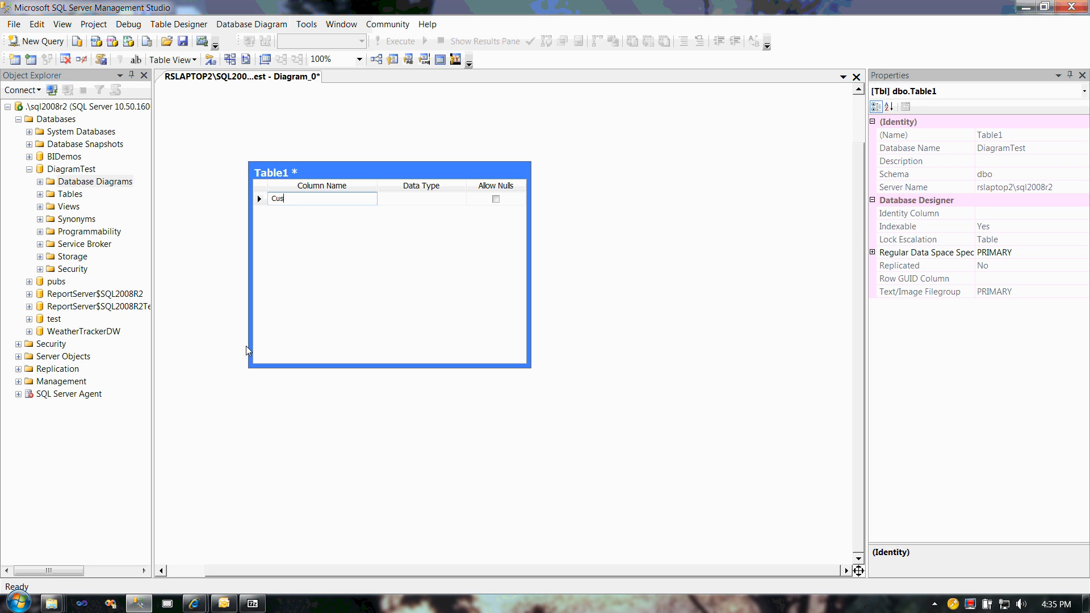
pyautogui.press('BackSpace')
pyautogui.press('BackSpace')
pyautogui.press('BackSpace')
pyautogui.write('erId')
pyautogui.click(425, 199)
pyautogui.write('int')
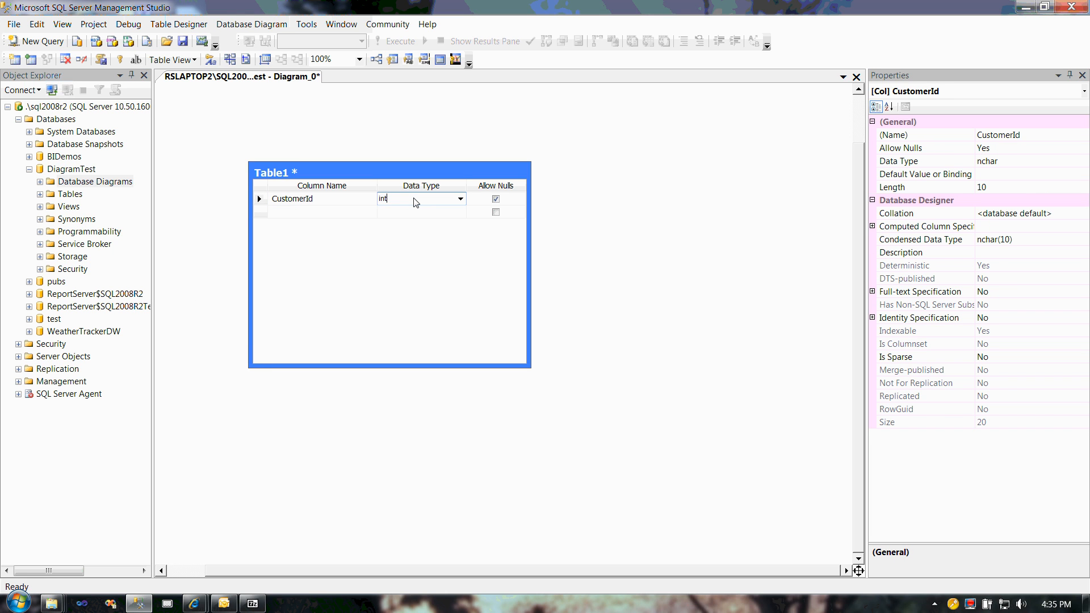
pyautogui.click(496, 199)
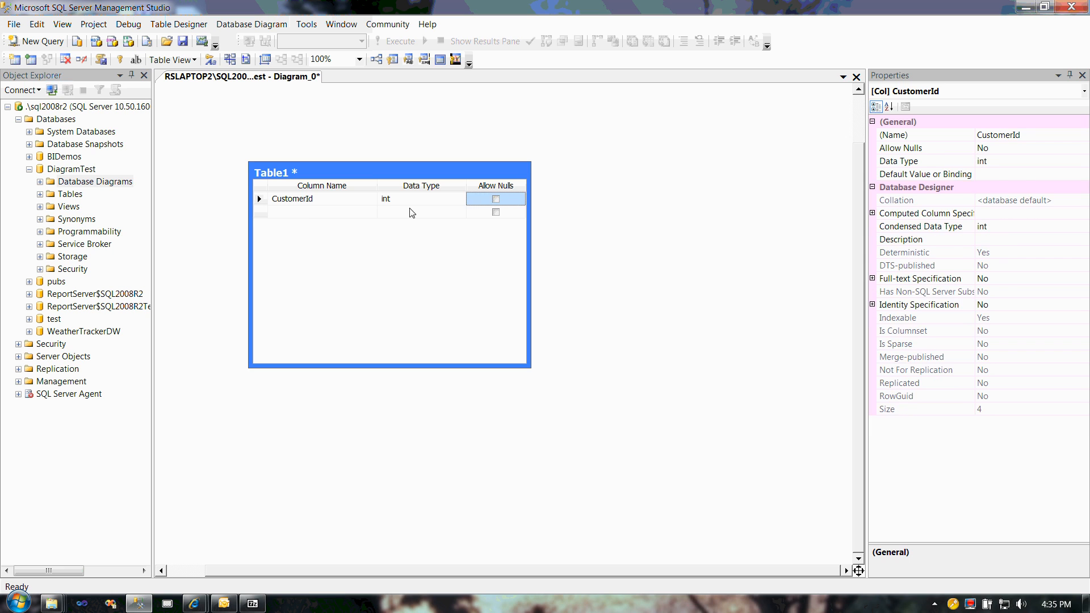
# Step: Add a CustomerName column to Table1 with data type nvarchar(50) and disallow nulls
pyautogui.click(307, 213)
pyautogui.write('Cust')
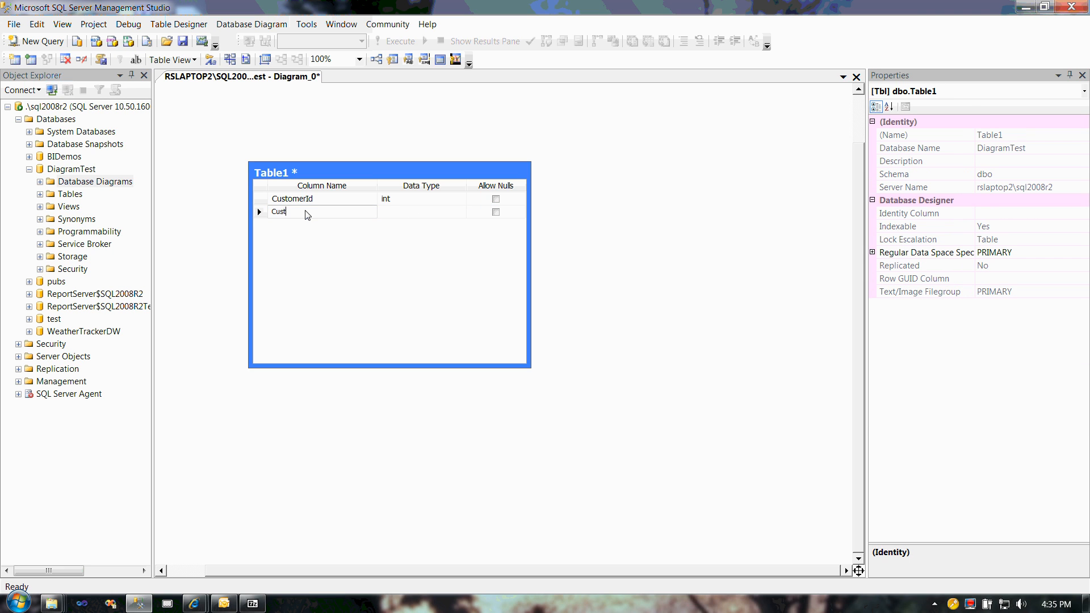
pyautogui.write('omerName')
pyautogui.click(397, 213)
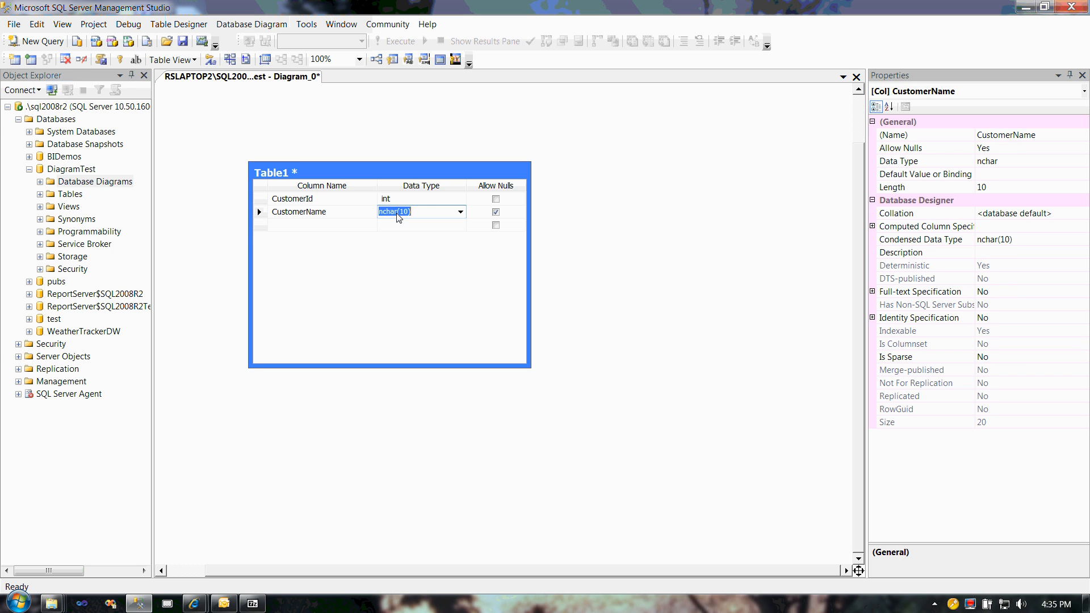
pyautogui.write('nvar')
pyautogui.click(495, 212)
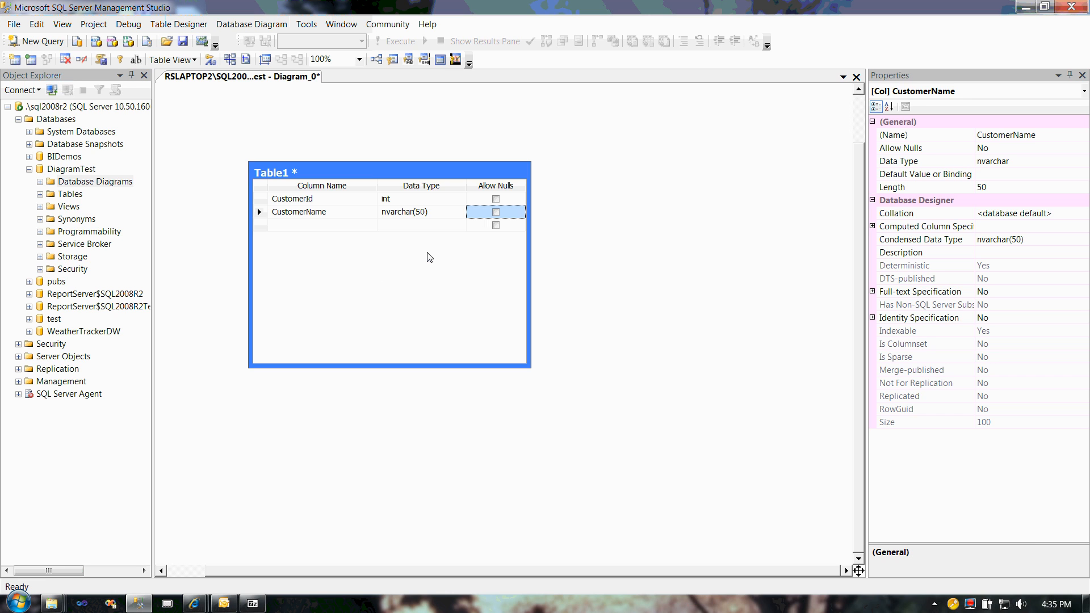
# Step: Make the CustomerId column the primary key of Table1
pyautogui.click(259, 199)
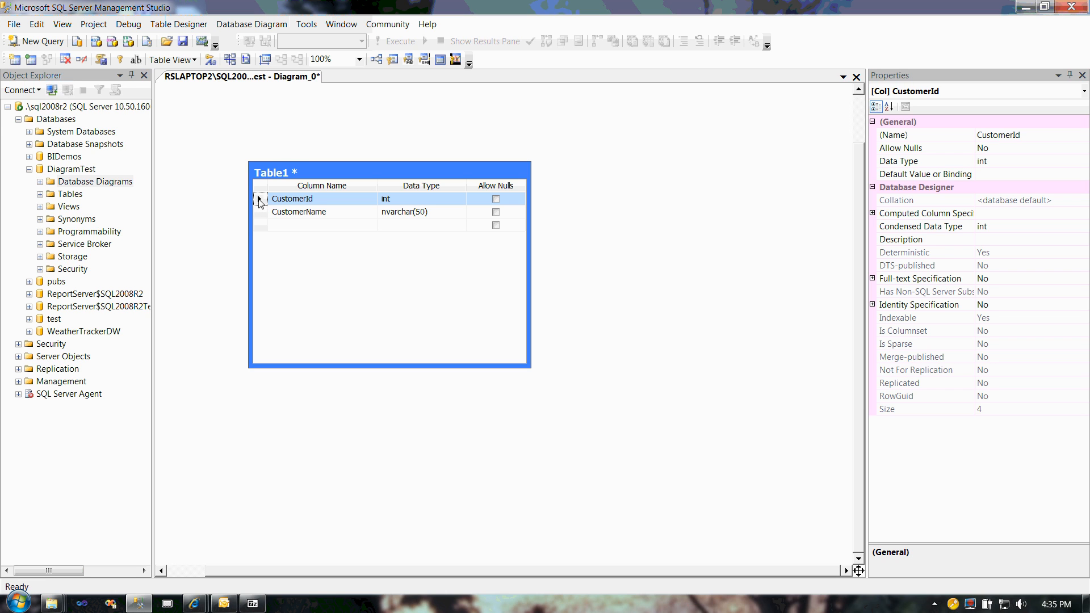
pyautogui.press('ctrl')
pyautogui.press('ctrl')
pyautogui.press('ctrl')
pyautogui.rightClick(261, 200)
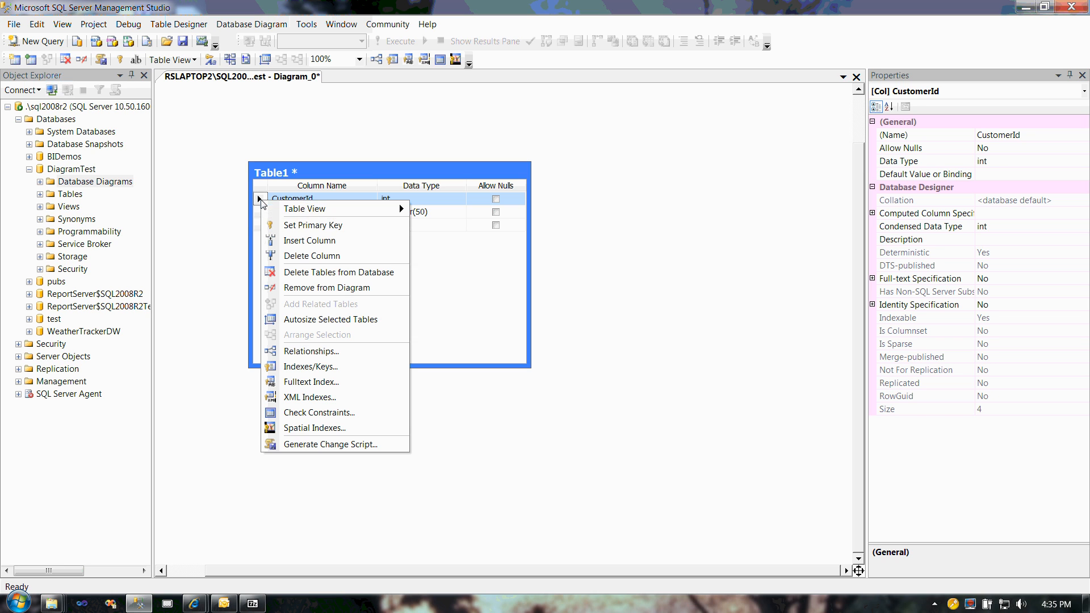
pyautogui.click(290, 225)
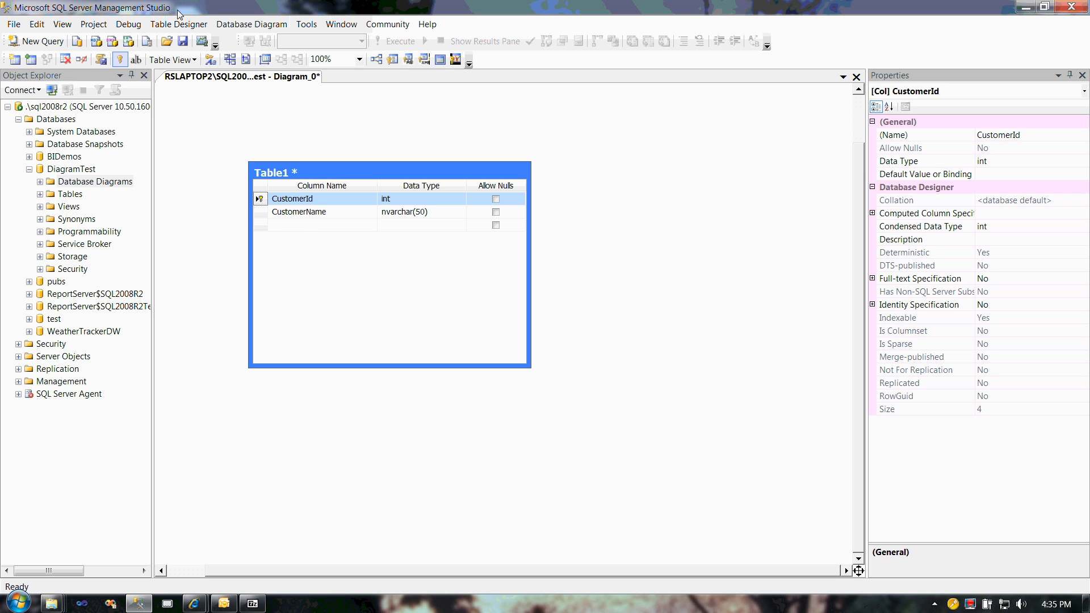
# Step: Save the diagram as Diagram_0 and check the DiagramTest database's tables for the new table
pyautogui.press('ctrl')
pyautogui.press('ctrl')
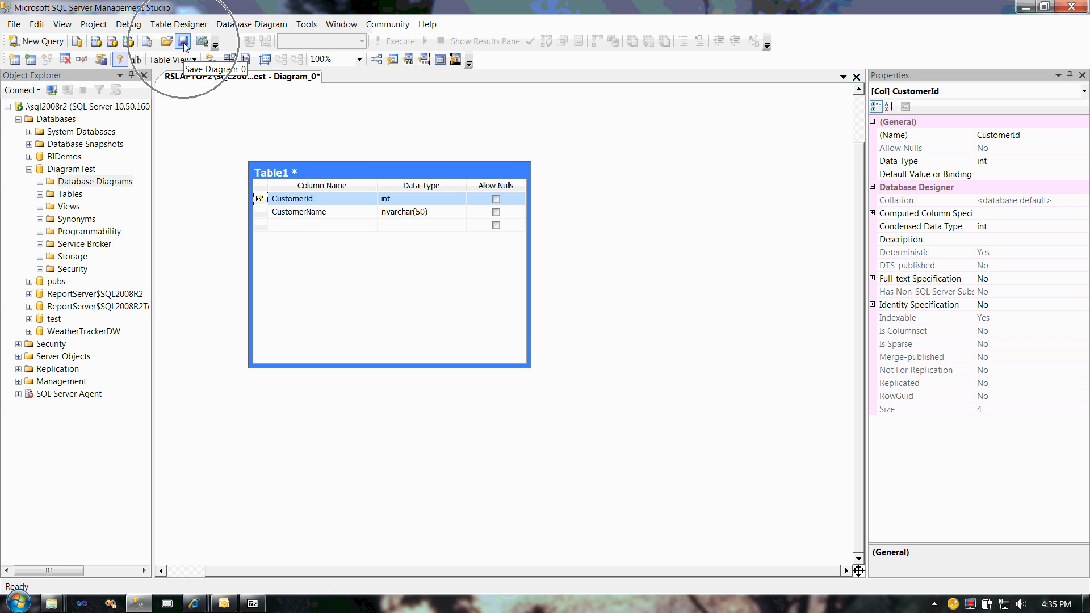
pyautogui.click(186, 43)
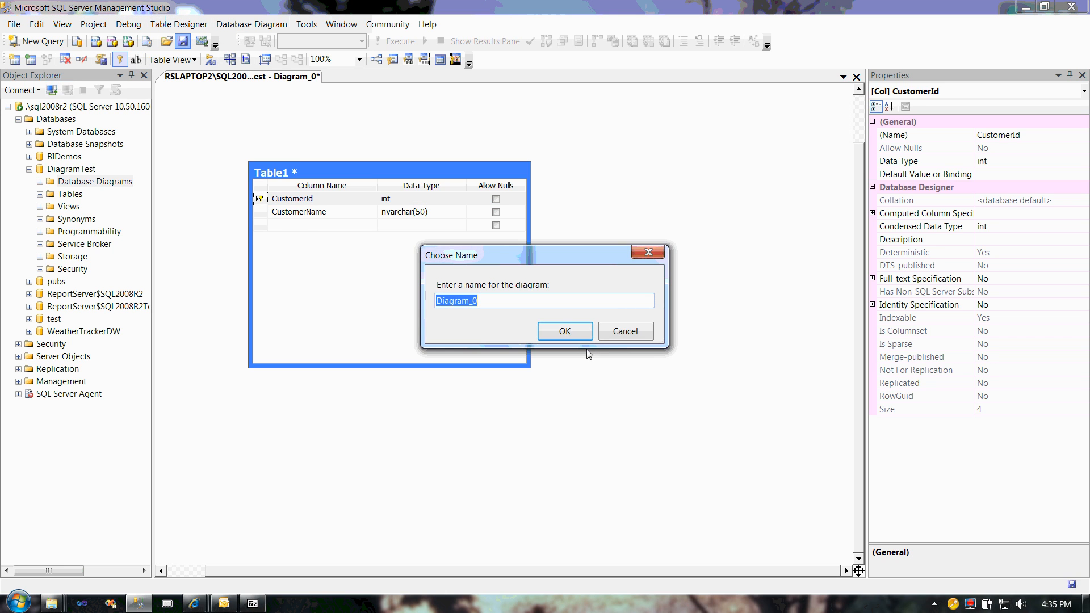
pyautogui.click(564, 337)
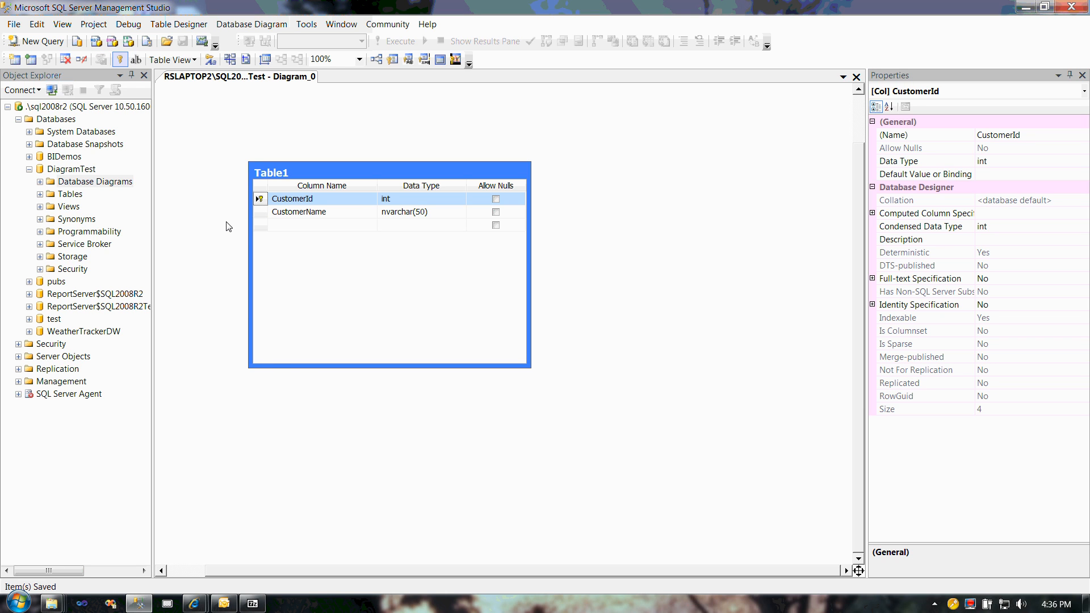
pyautogui.click(40, 194)
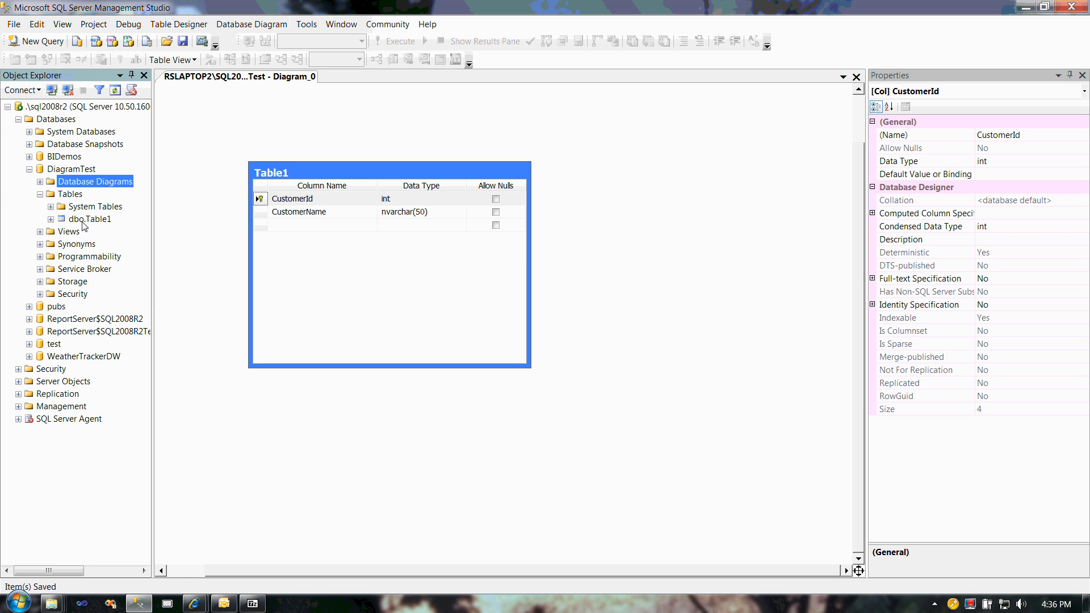
pyautogui.click(40, 194)
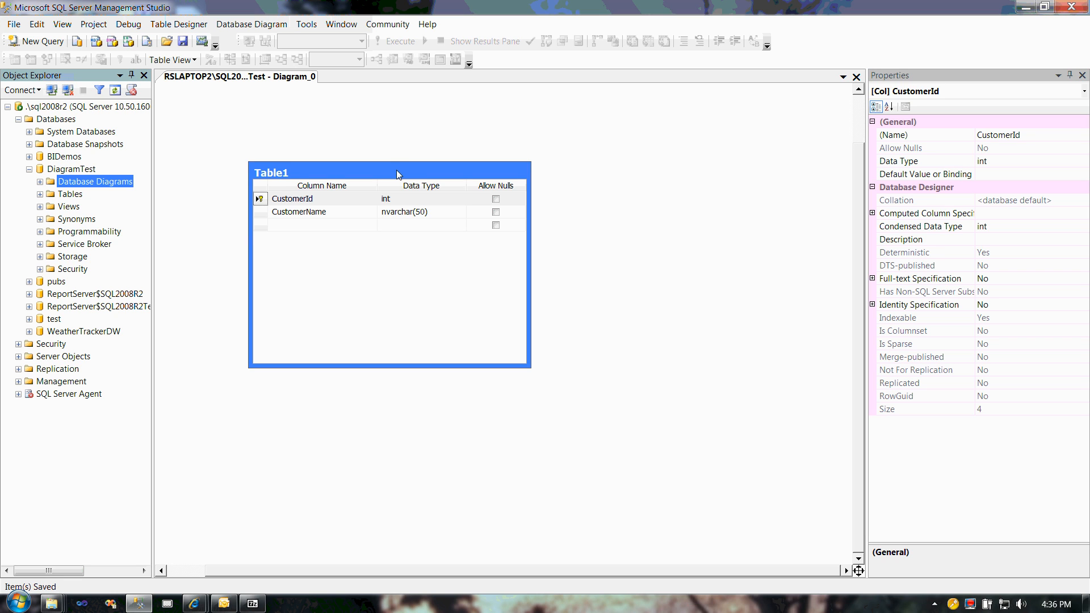
# Step: Rename Table1 in the diagram to Customers
pyautogui.click(309, 170)
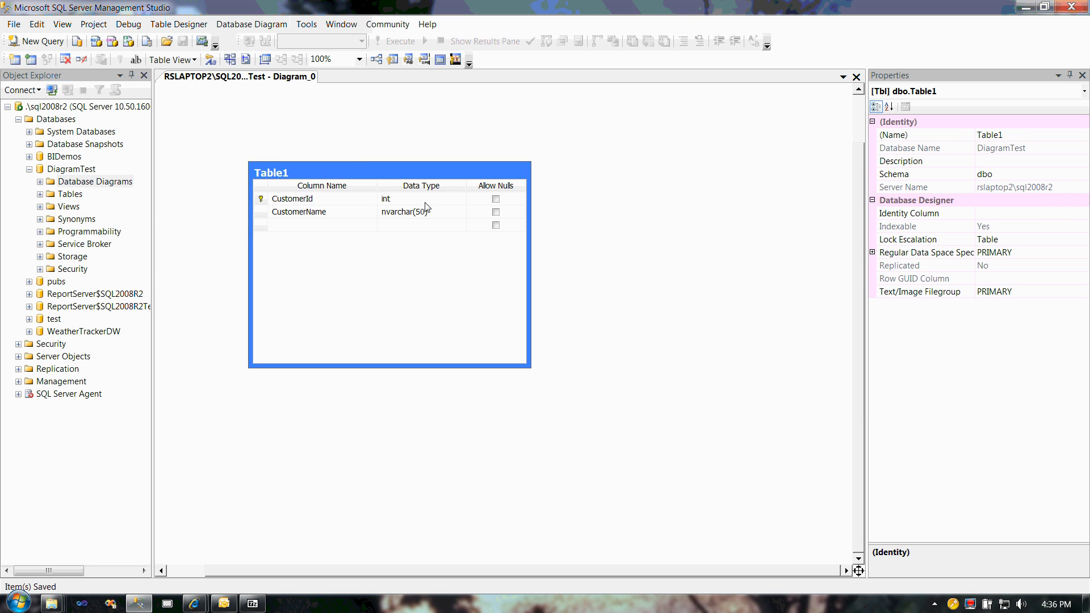
pyautogui.click(1019, 135)
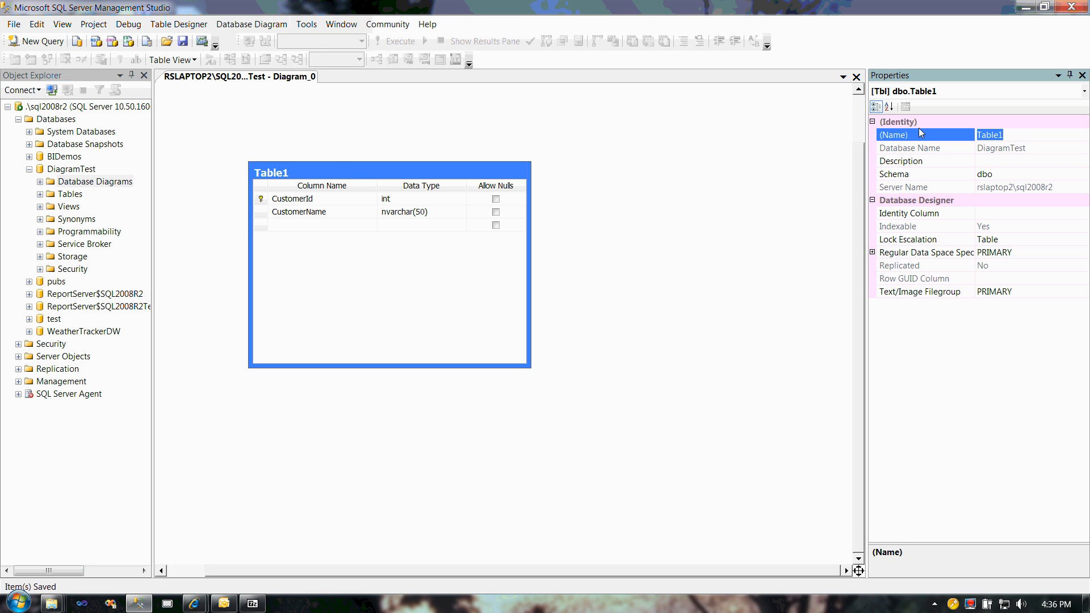
pyautogui.write('Customers')
pyautogui.click(63, 24)
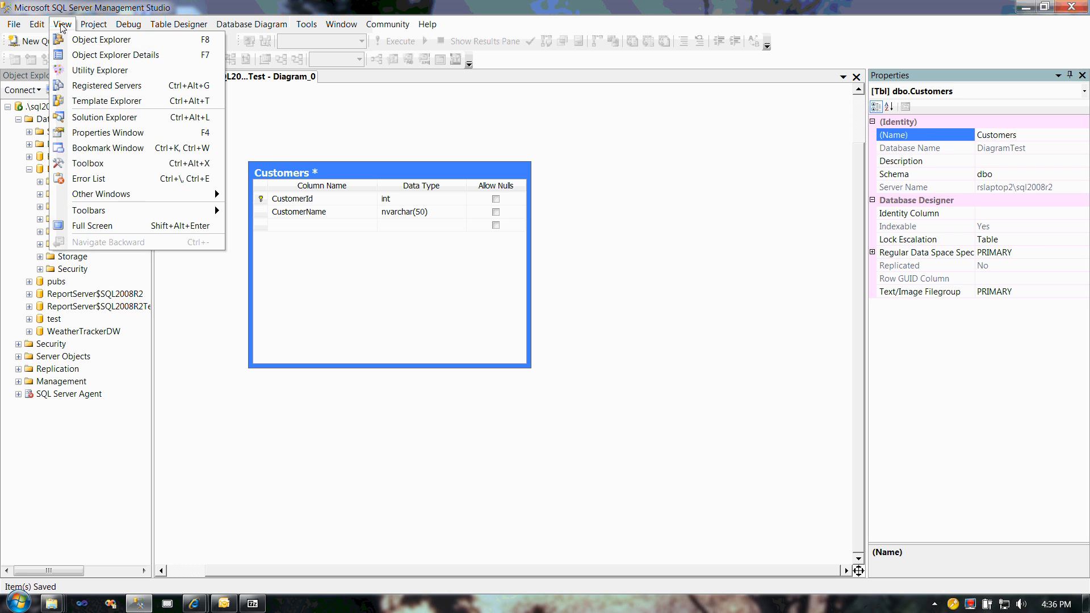
pyautogui.click(321, 126)
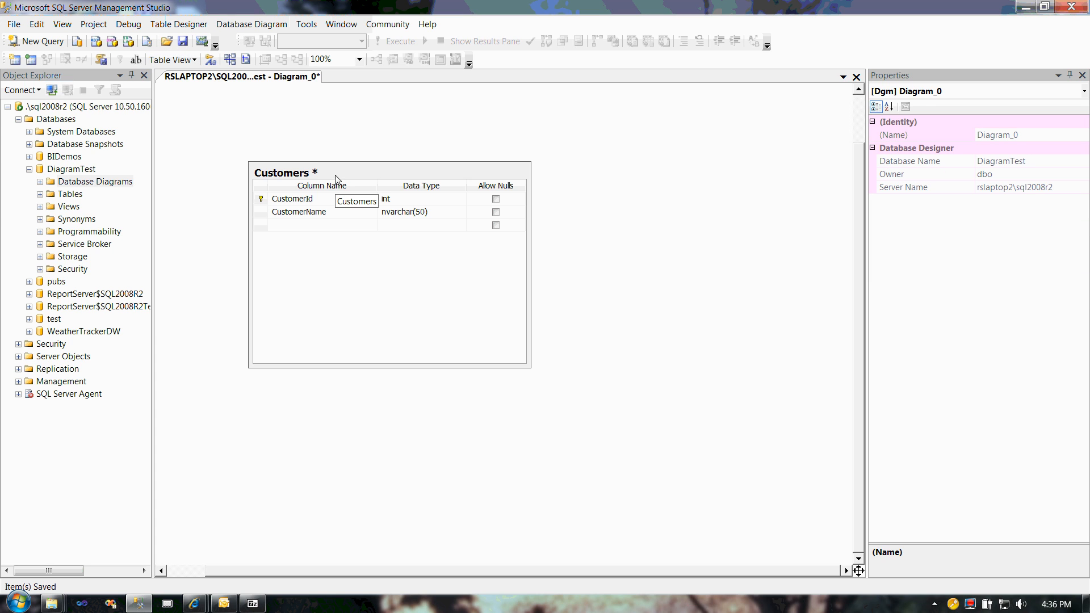
# Step: Generate the change script for the Customers table, review its rename and primary key statements, and cancel saving it to a file
pyautogui.click(315, 176)
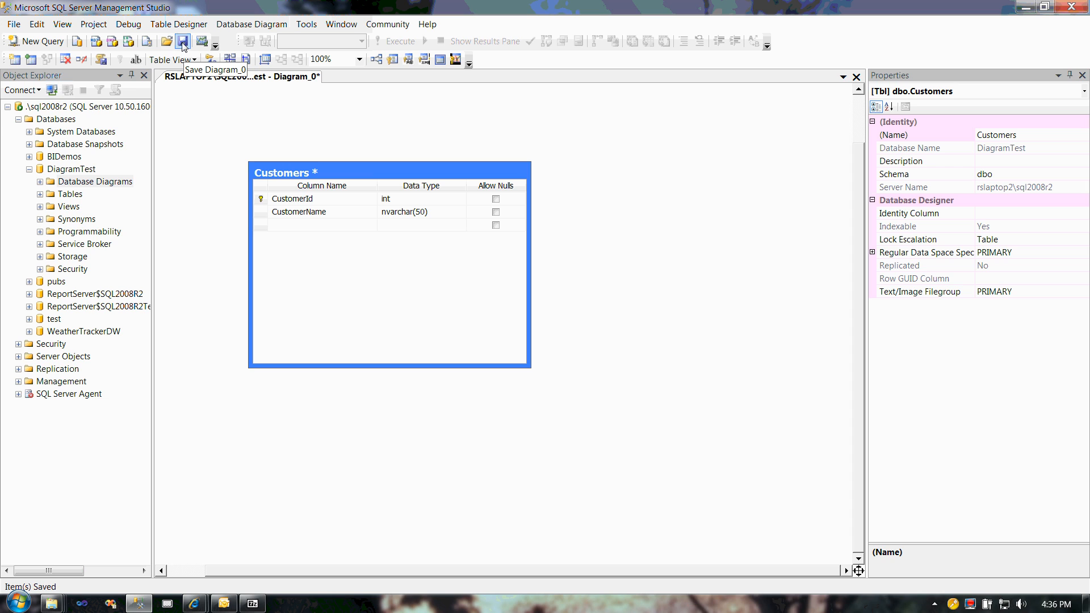
pyautogui.click(101, 64)
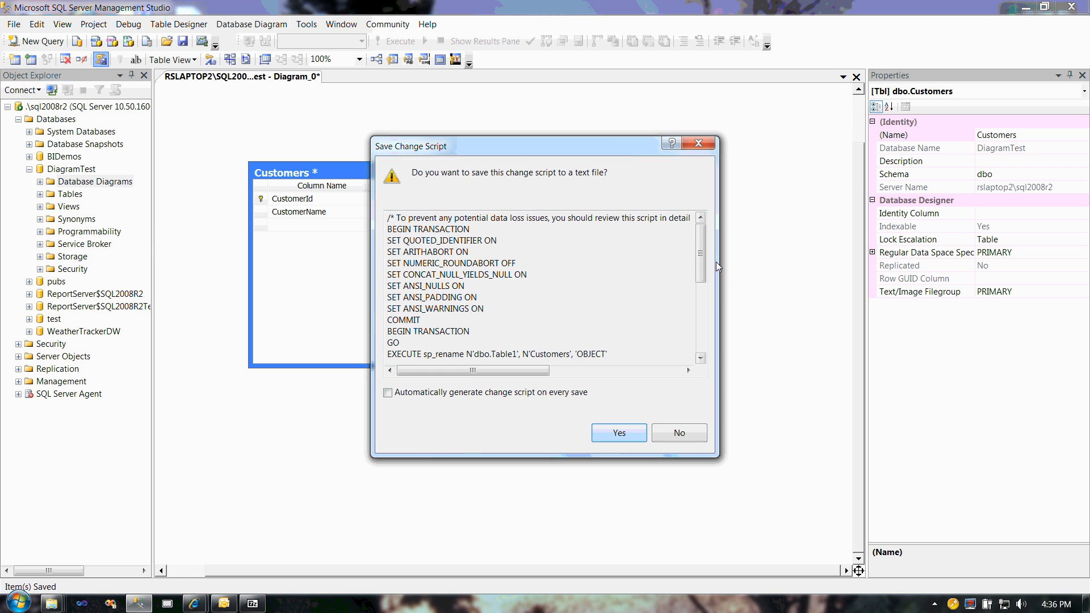
pyautogui.moveTo(704, 240); pyautogui.dragTo(708, 294)
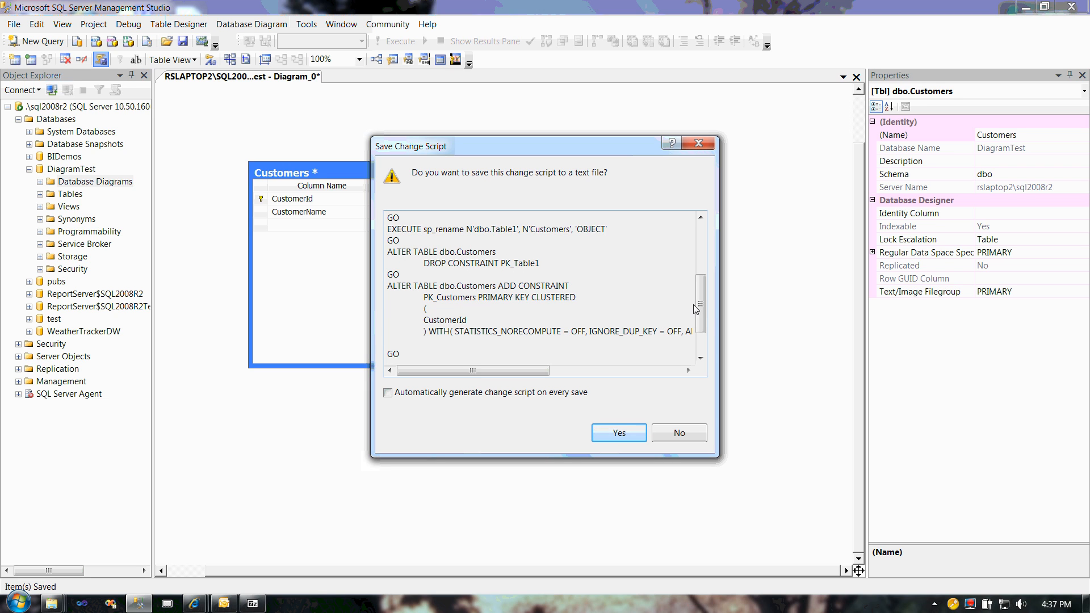
pyautogui.moveTo(704, 313); pyautogui.dragTo(691, 290)
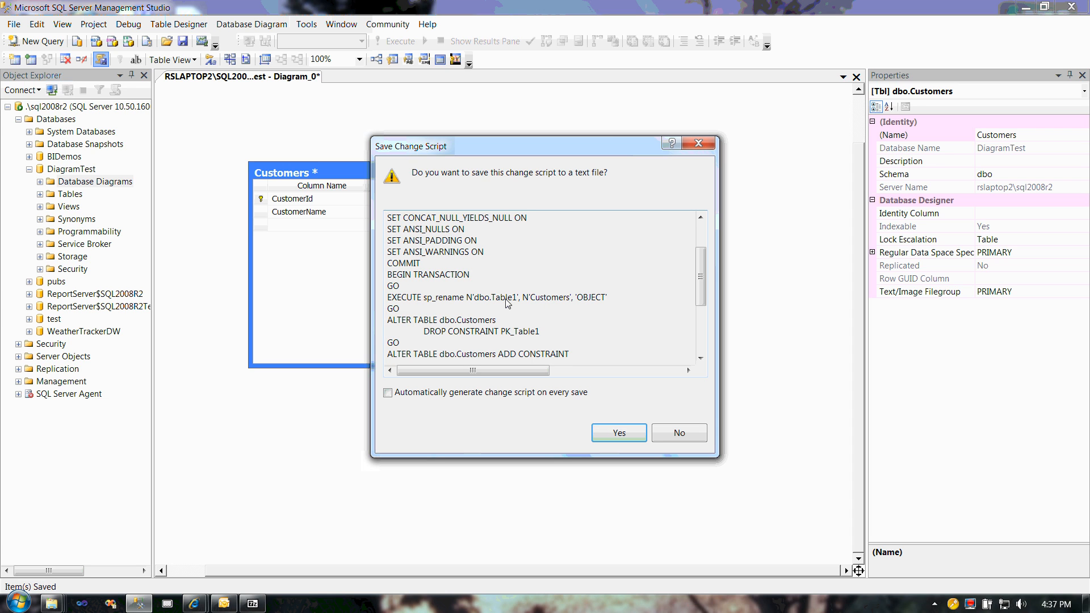
pyautogui.moveTo(701, 274); pyautogui.dragTo(702, 293)
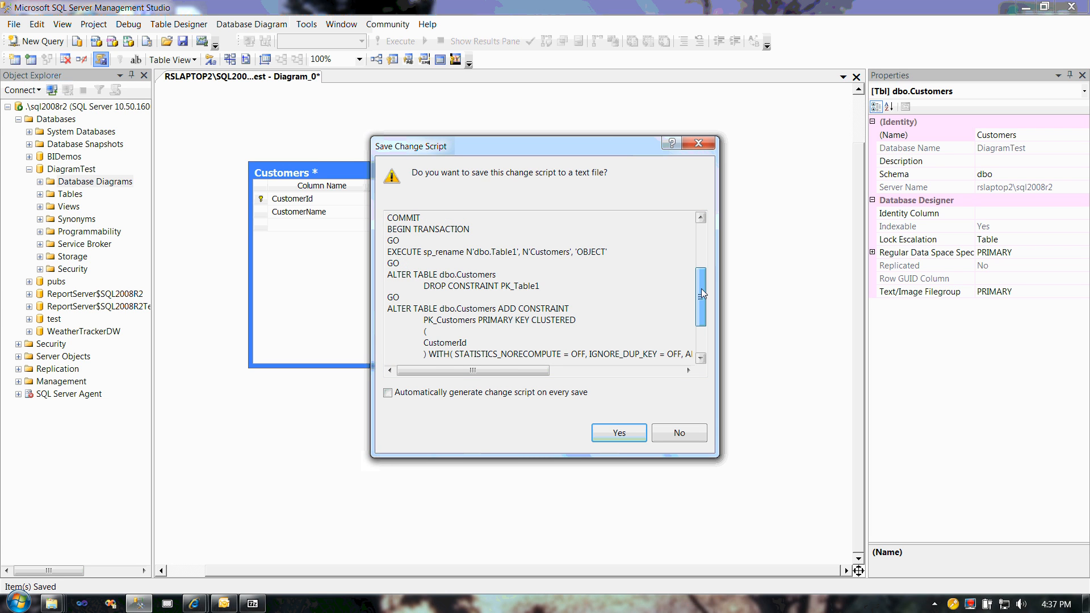
pyautogui.scroll(-1, 465, 275)
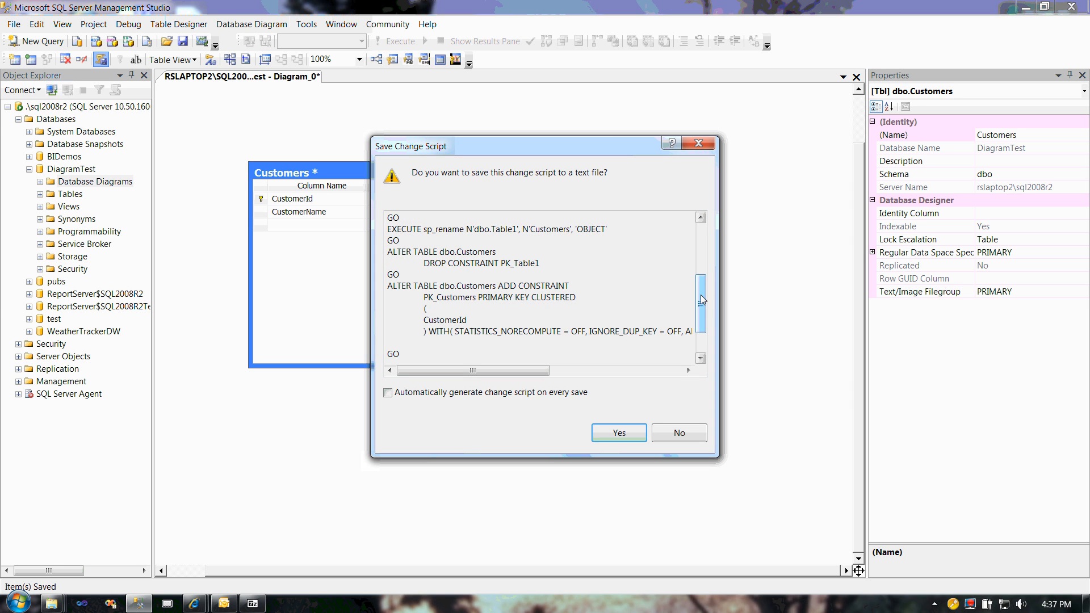
pyautogui.scroll(-2, 450, 258)
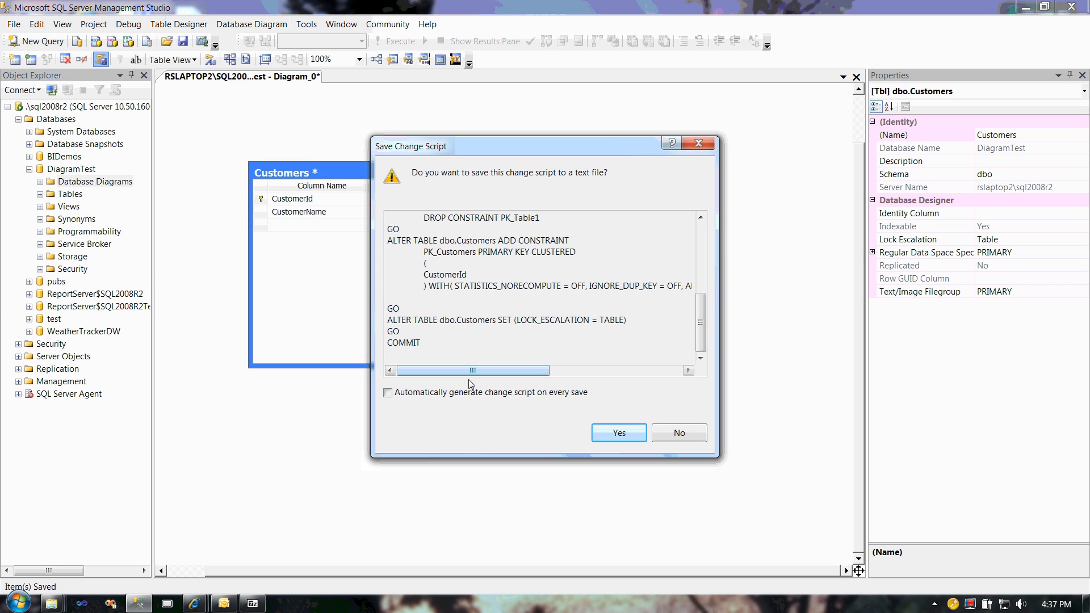
pyautogui.moveTo(436, 252); pyautogui.dragTo(482, 253)
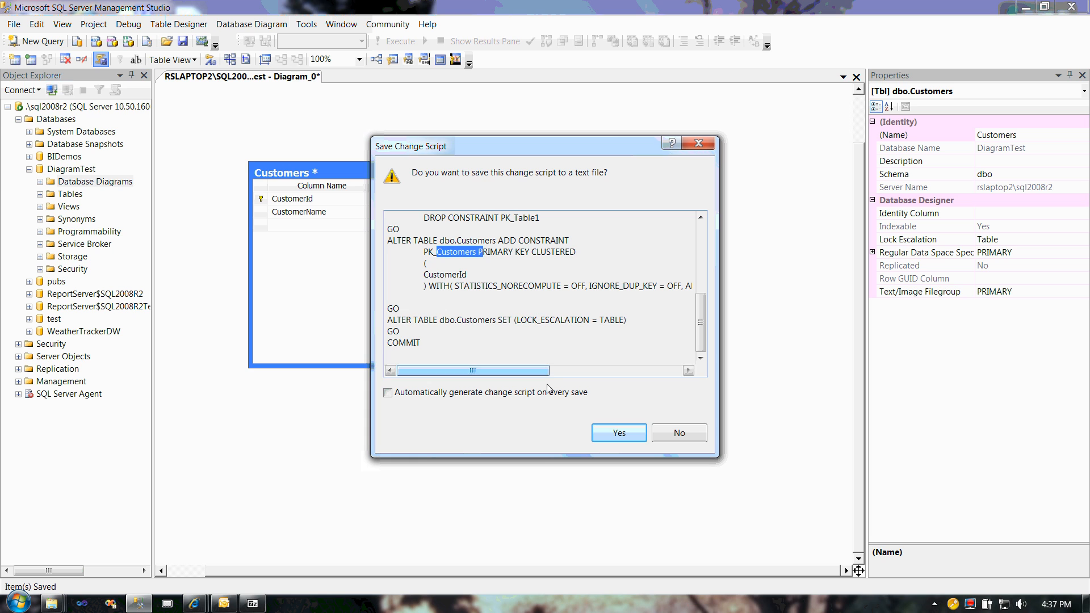
pyautogui.click(617, 442)
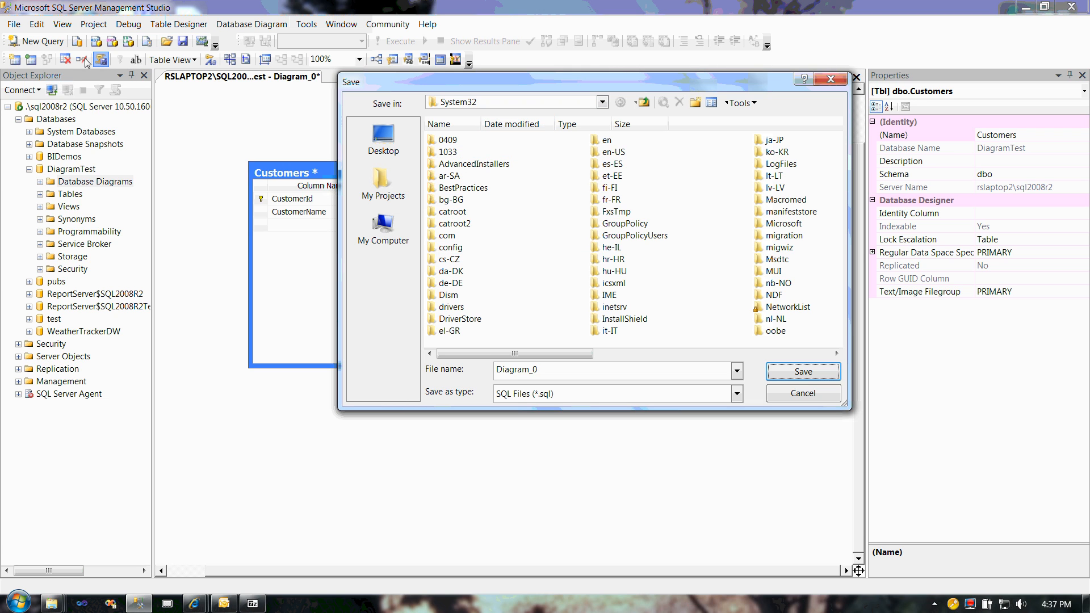
pyautogui.click(783, 402)
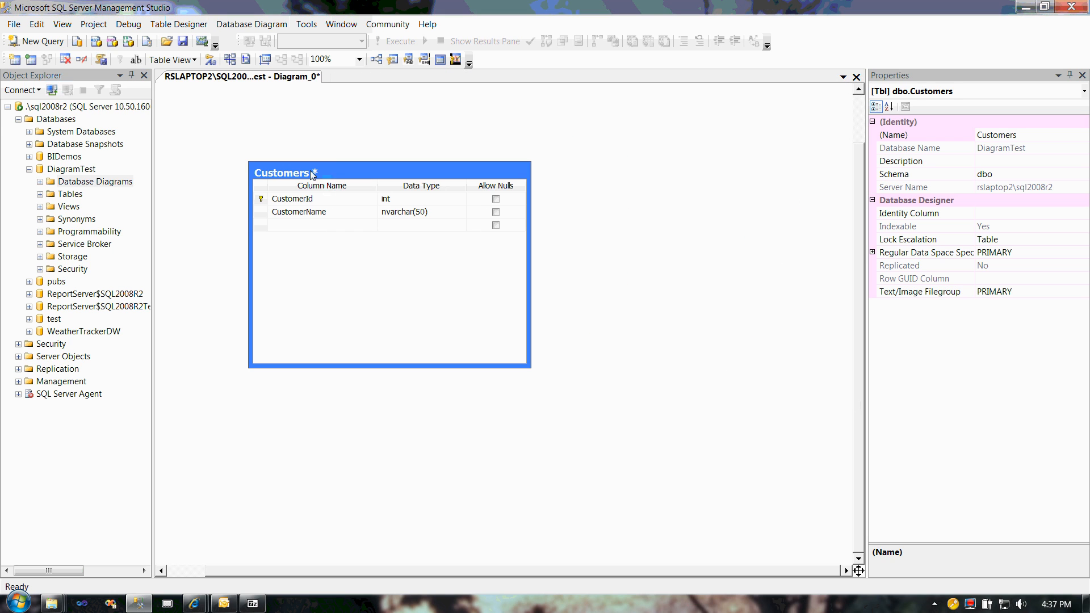
# Step: Save Diagram_0 with the renamed table and create a new table named Sales beside Customers
pyautogui.click(183, 42)
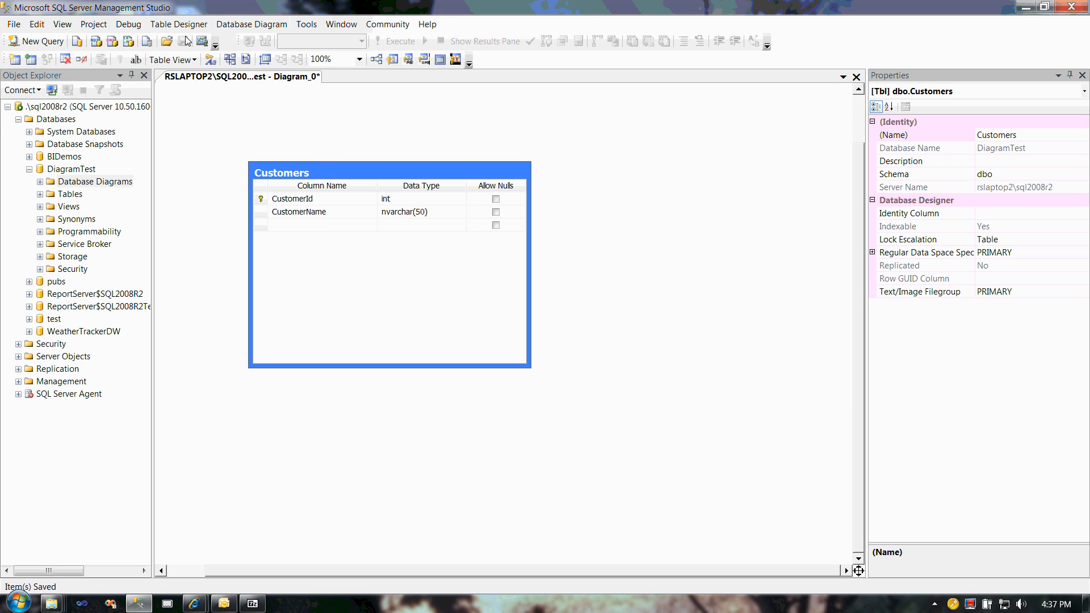
pyautogui.rightClick(573, 161)
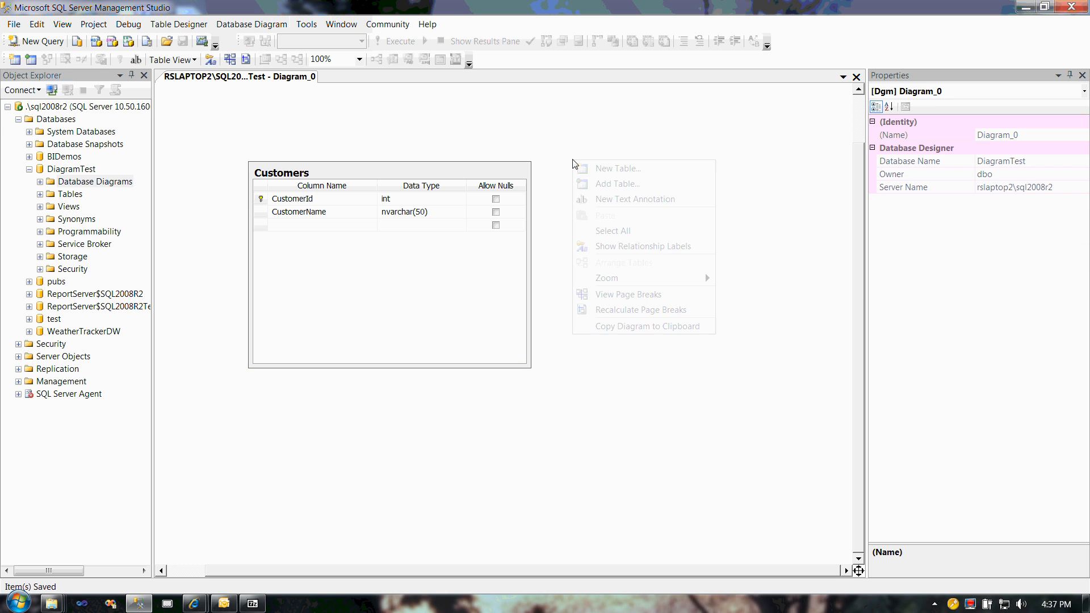
pyautogui.click(604, 174)
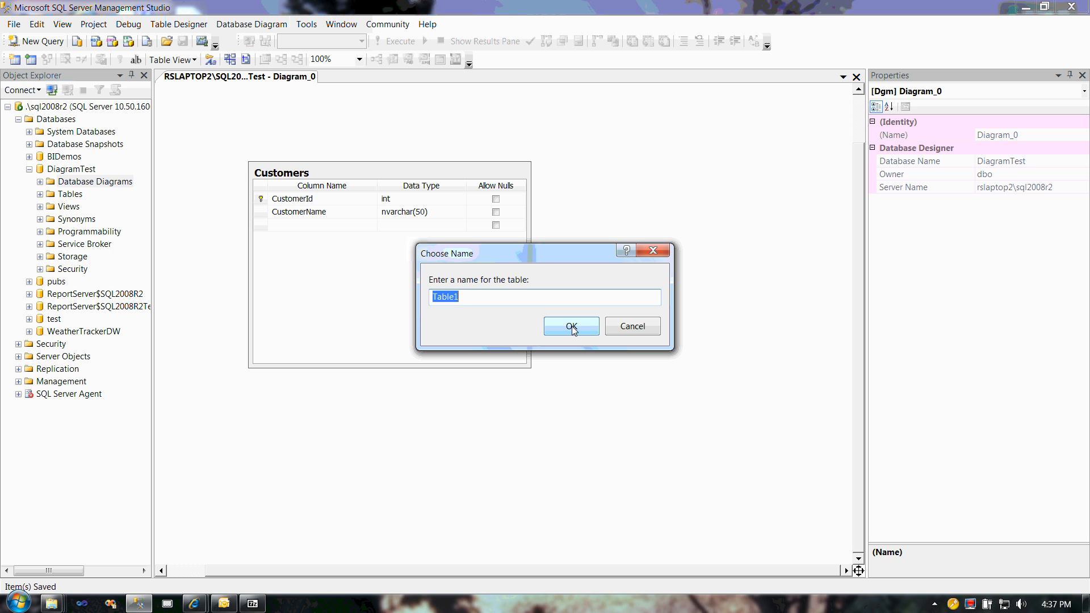
pyautogui.write('Sale')
pyautogui.click(573, 331)
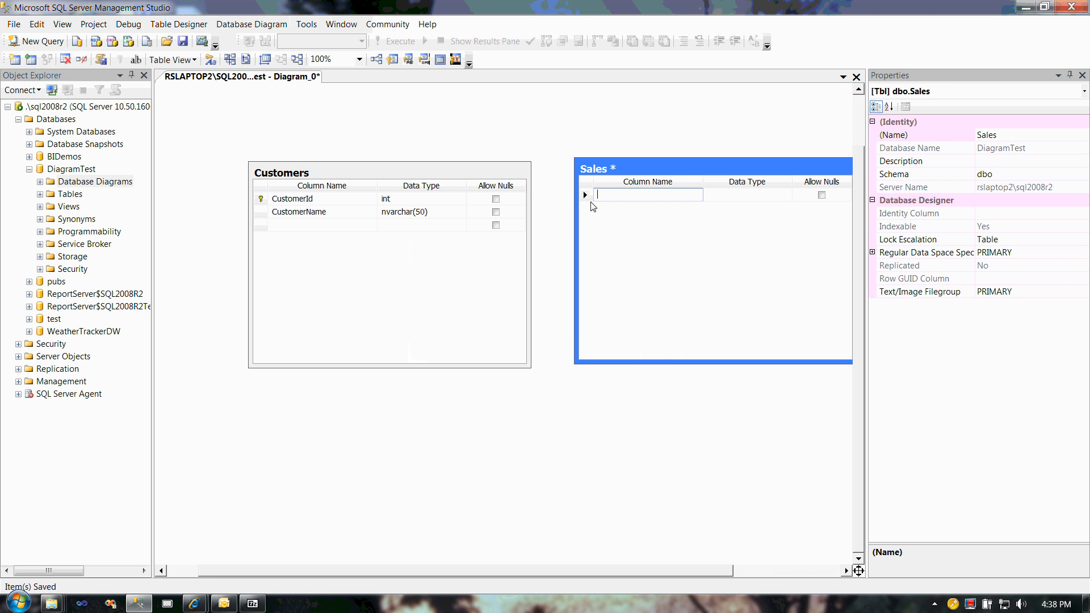
# Step: Define the first column of Sales as SalesId with data type int and disallow nulls
pyautogui.write('Sale')
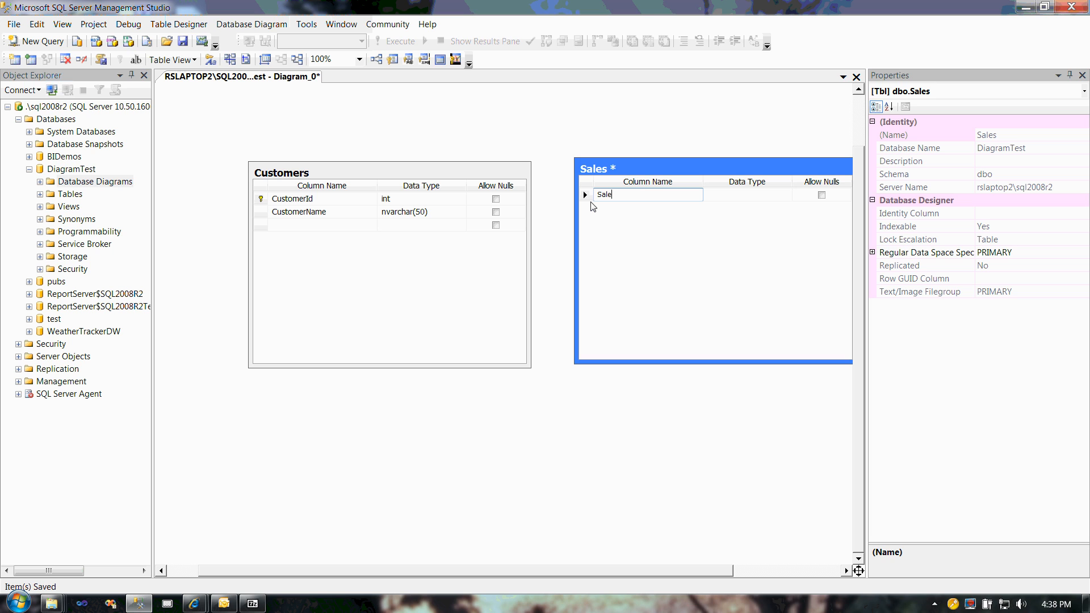
pyautogui.write('sId')
pyautogui.press('Tab')
pyautogui.write('int')
pyautogui.press('Tab')
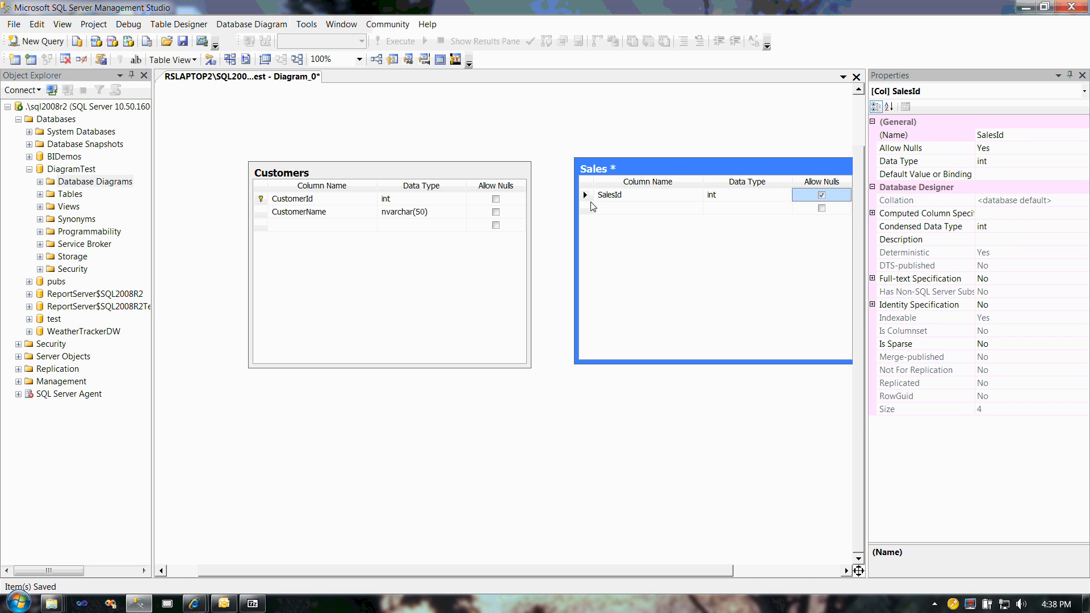
pyautogui.press('space')
pyautogui.press('Tab')
# Step: Add a SalesLineItemId column to Sales with data type int and disallow nulls
pyautogui.write('S')
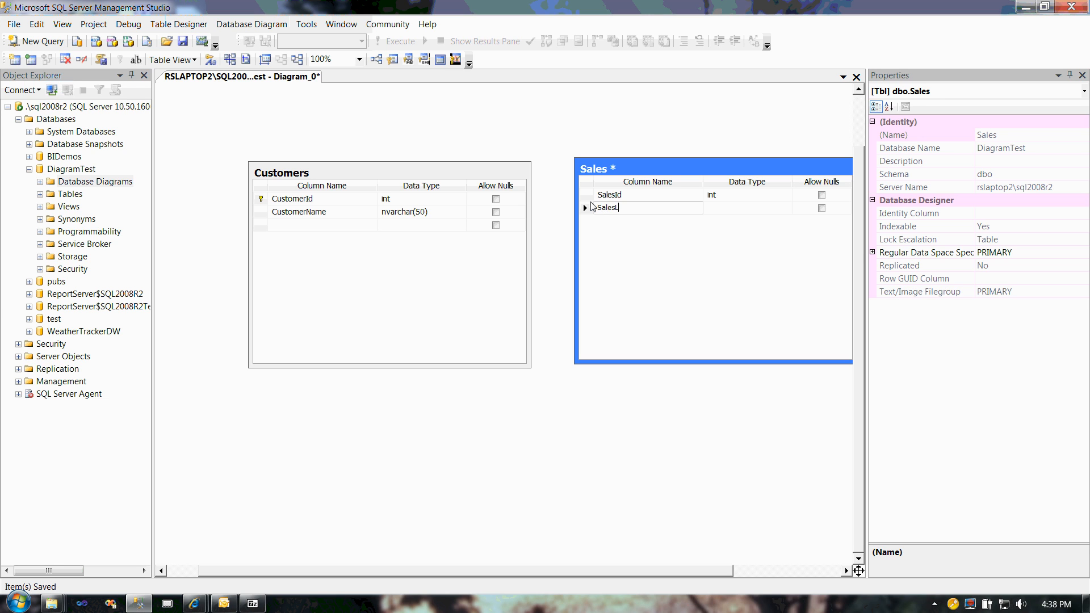
pyautogui.write('in')
pyautogui.write('No')
pyautogui.press('BackSpace')
pyautogui.press('BackSpace')
pyautogui.write('ItemId')
pyautogui.press('Tab')
pyautogui.press('Tab')
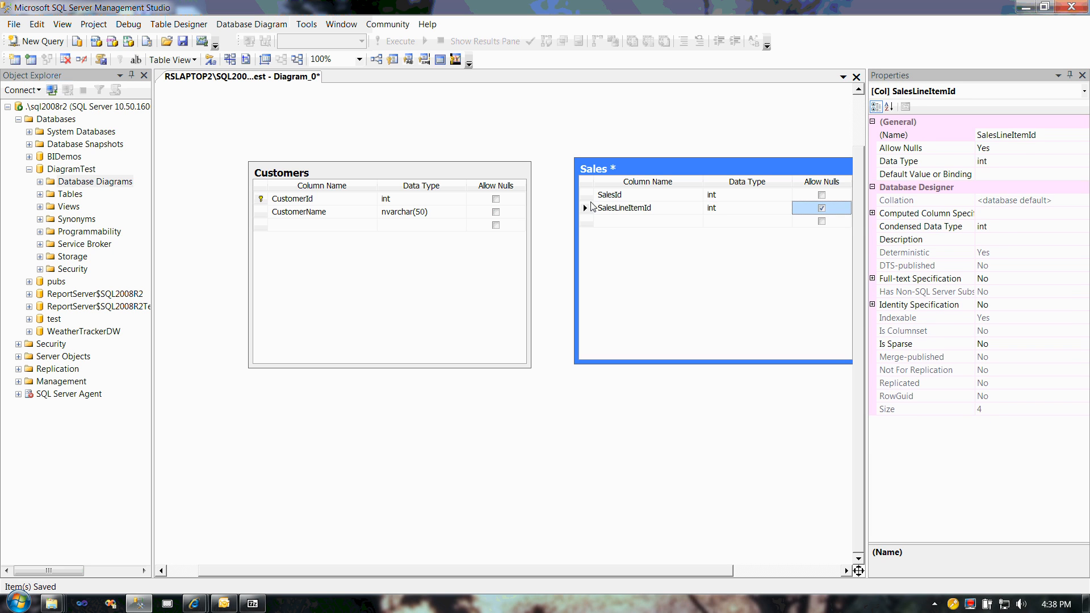
pyautogui.press('space')
pyautogui.press('Tab')
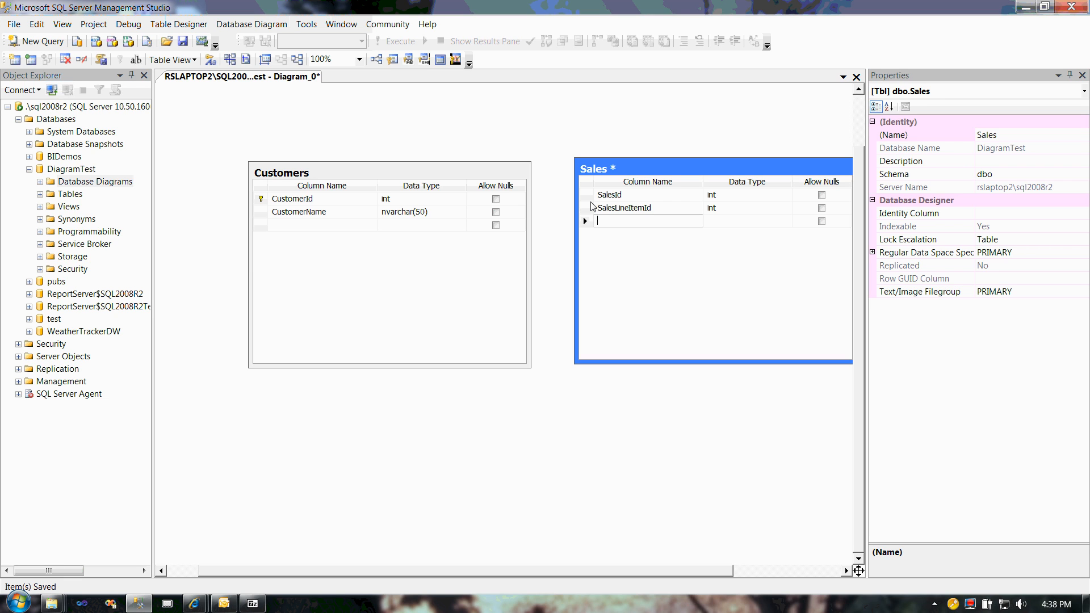
# Step: Add a CustomerId column to Sales with data type int and disallow nulls
pyautogui.write('C')
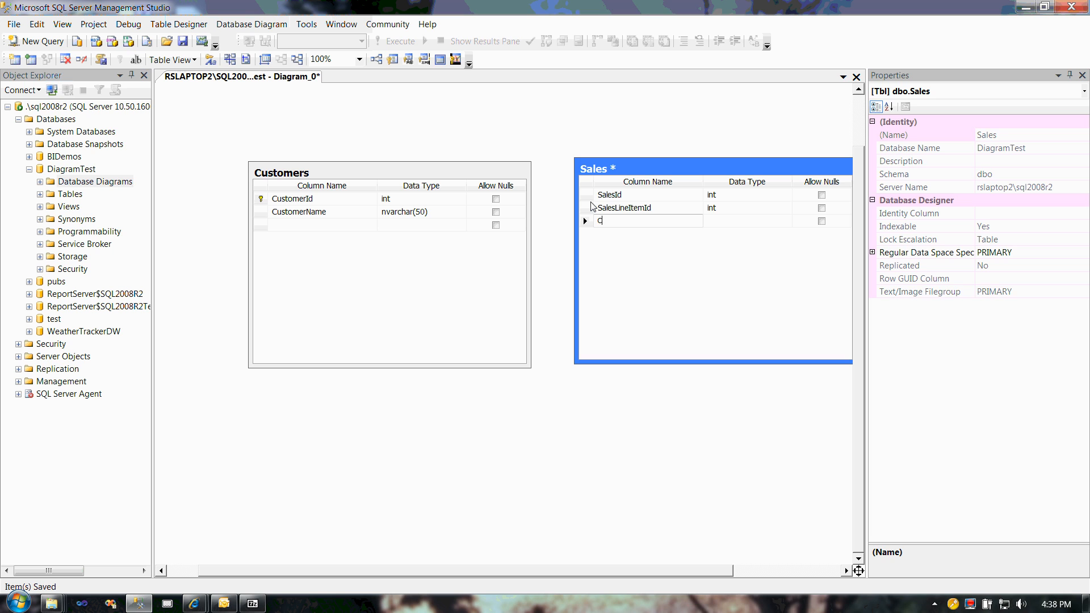
pyautogui.write('ustomerId')
pyautogui.press('Tab')
pyautogui.write('int')
pyautogui.press('Tab')
pyautogui.press('space')
pyautogui.press('Tab')
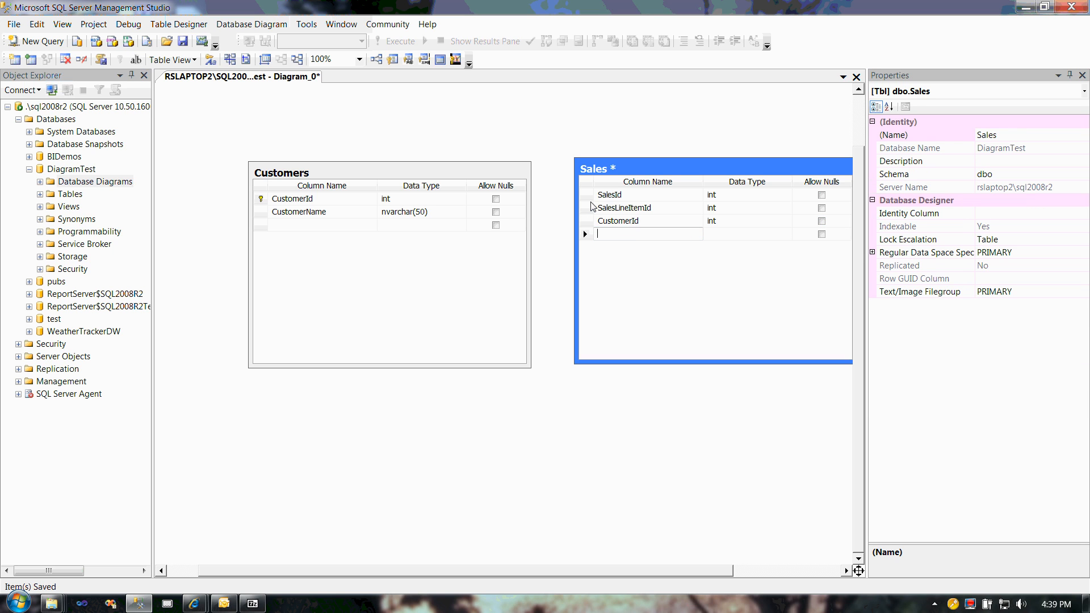
# Step: Add a ProductId column to Sales with data type int and disallow nulls
pyautogui.write('ProductI')
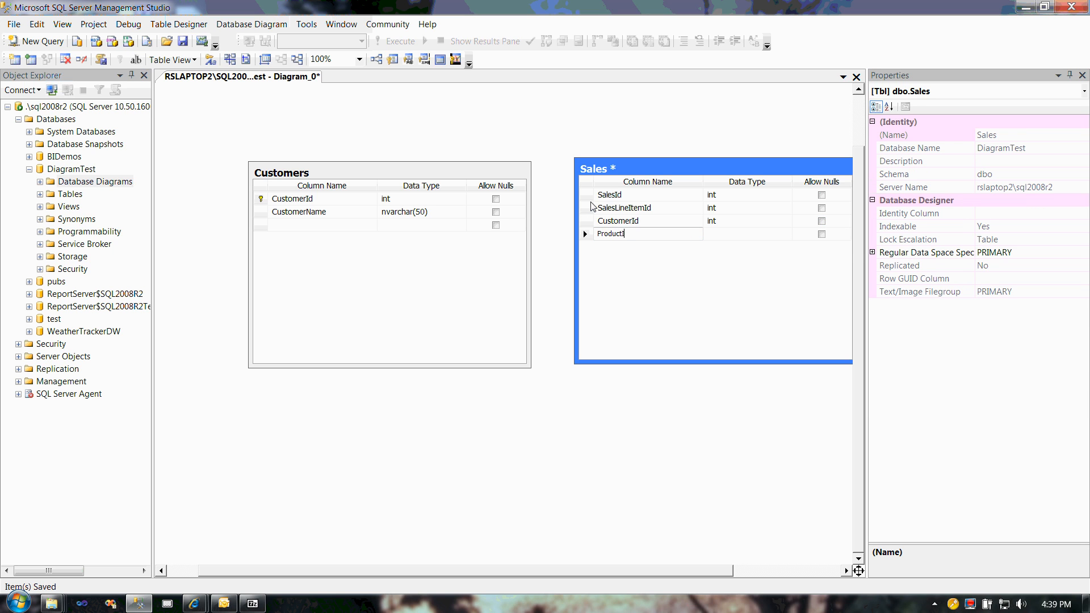
pyautogui.write('d')
pyautogui.press('Tab')
pyautogui.write('int')
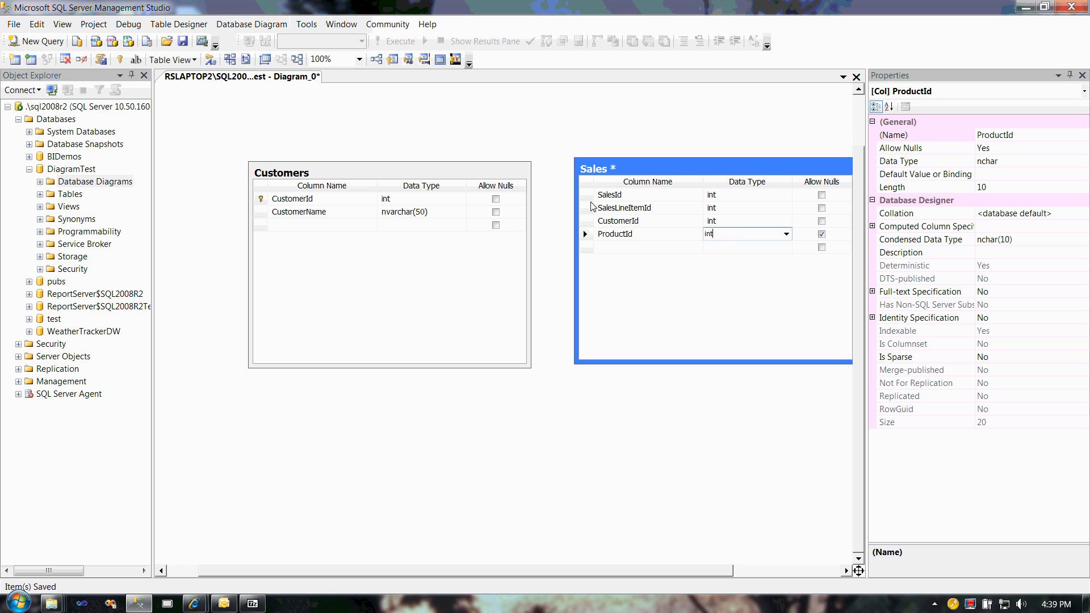
pyautogui.press('Tab')
pyautogui.press('space')
pyautogui.press('Tab')
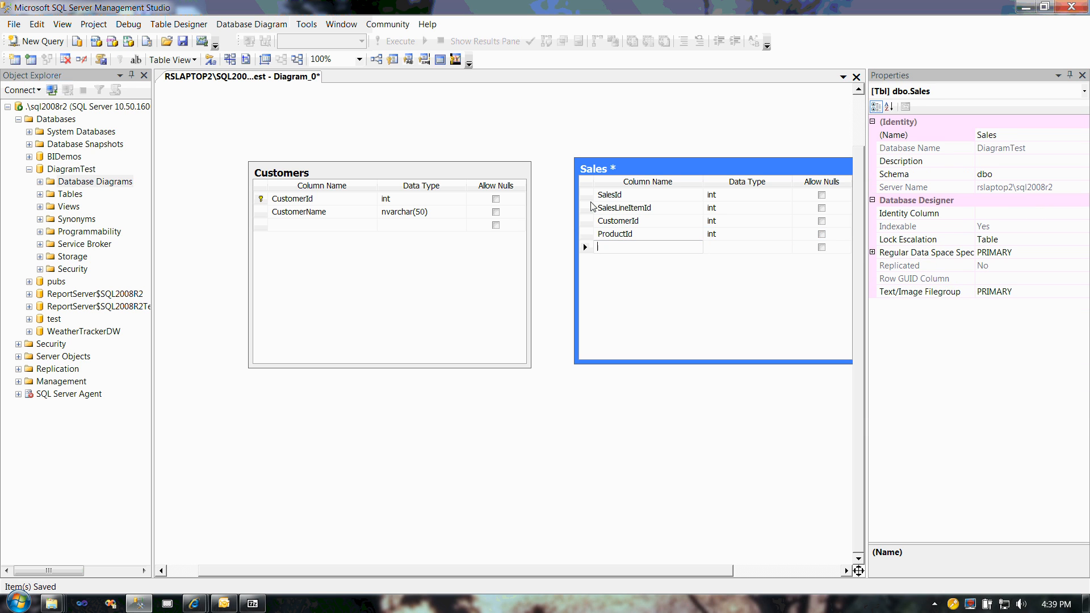
# Step: Add a Qty column to Sales with data type int and nulls disallowed, and save the diagram and the Sales table to the database
pyautogui.write('Inter')
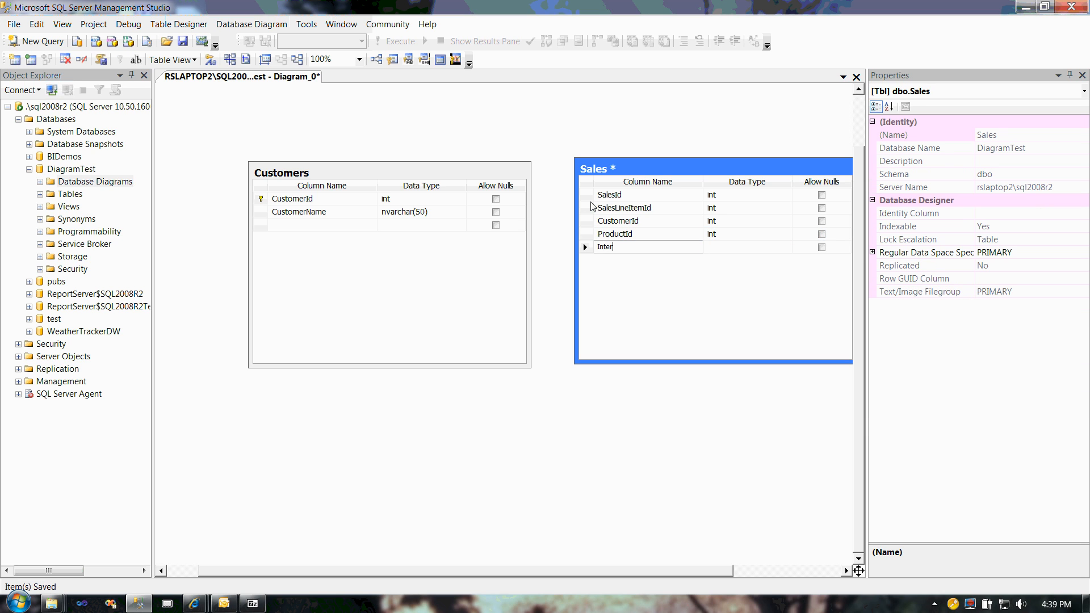
pyautogui.press('BackSpace')
pyautogui.press('BackSpace')
pyautogui.press('BackSpace')
pyautogui.press('BackSpace')
pyautogui.write('Qty')
pyautogui.press('Tab')
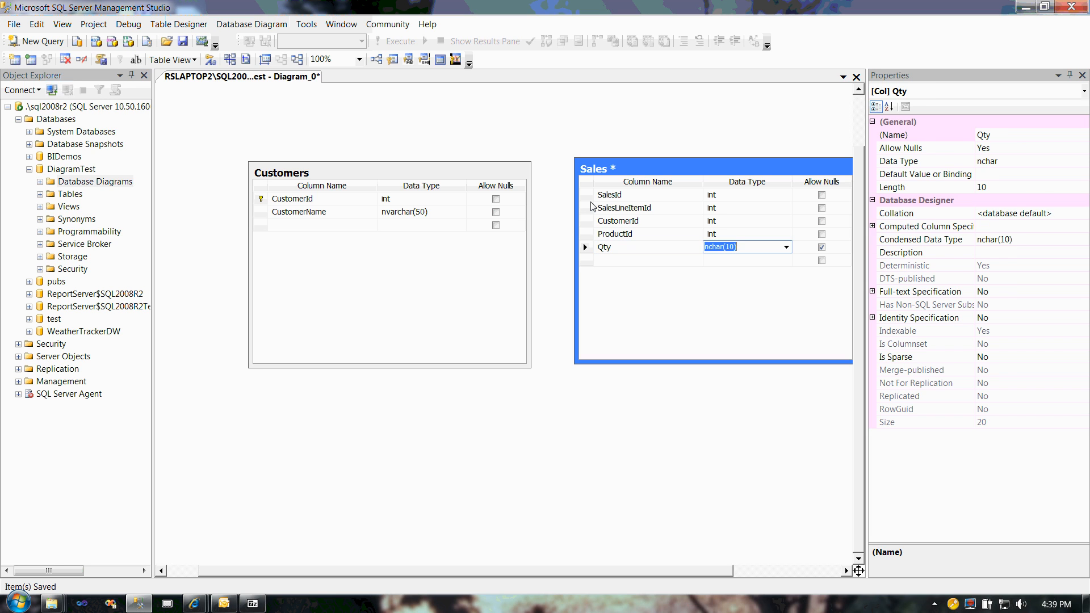
pyautogui.write('int')
pyautogui.press('Tab')
pyautogui.press('space')
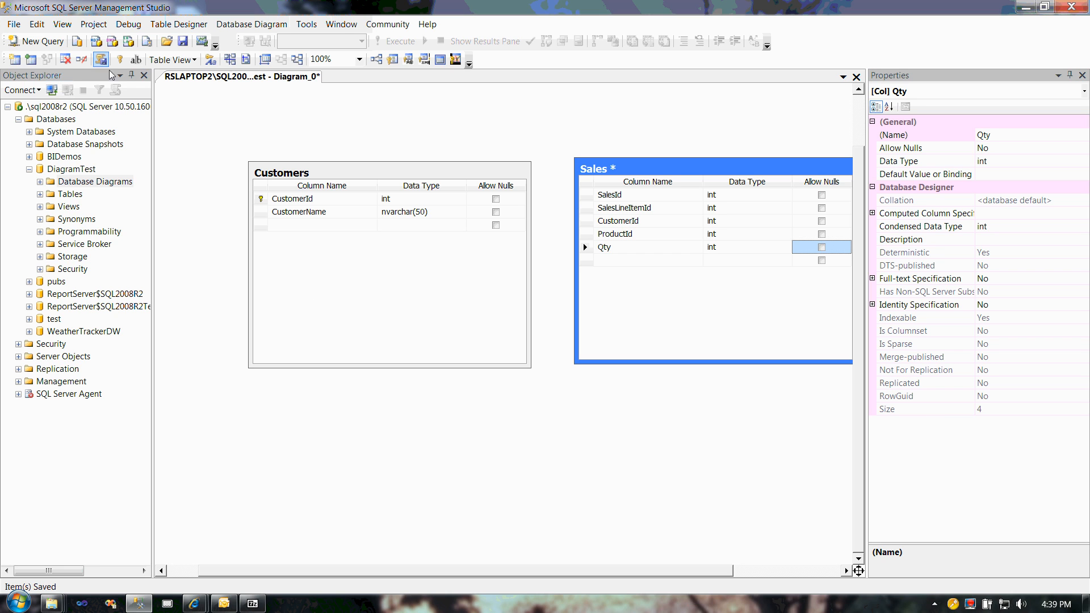
pyautogui.click(180, 44)
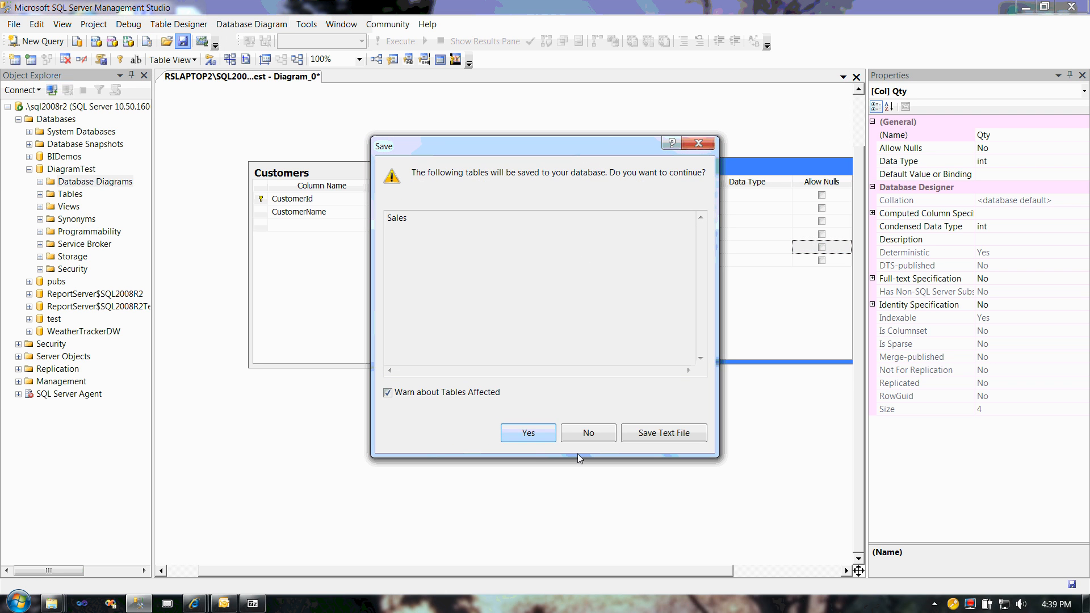
pyautogui.click(528, 432)
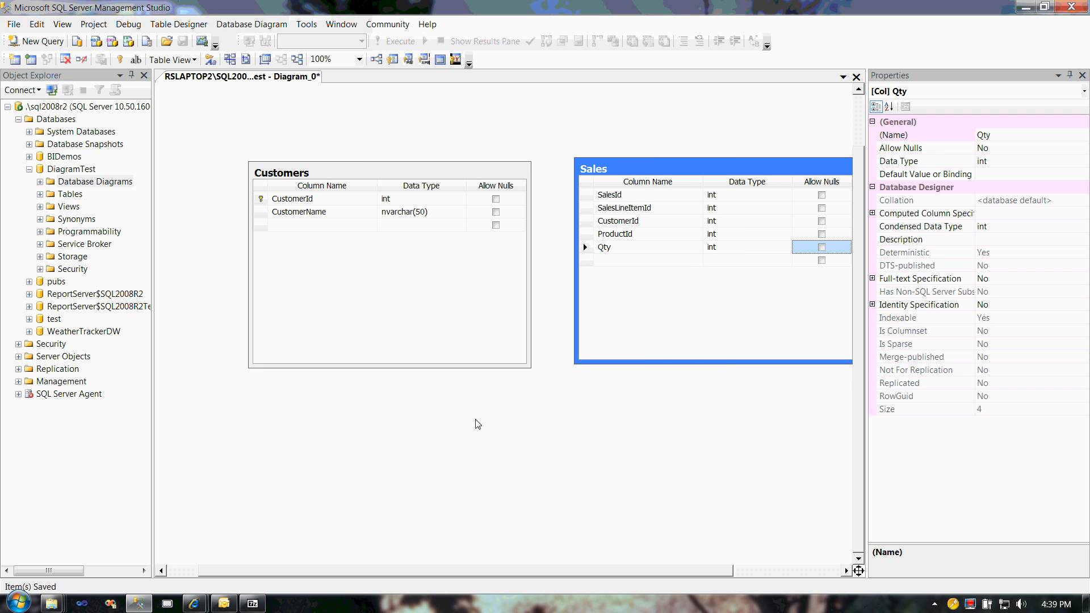
pyautogui.click(588, 195)
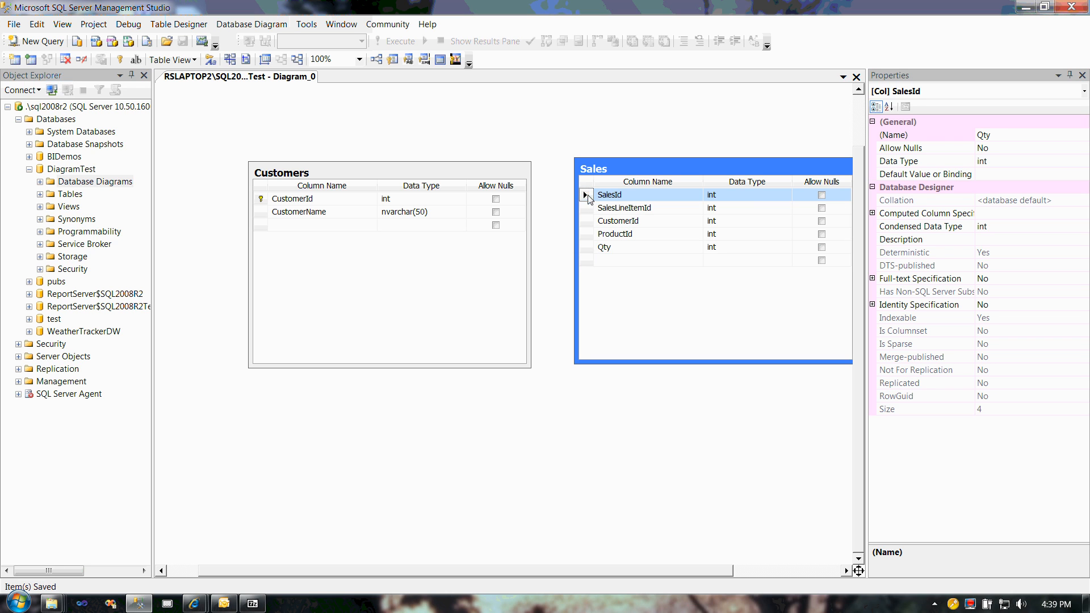
pyautogui.keyDown('shift'); pyautogui.click(588, 208); pyautogui.keyUp('shift')
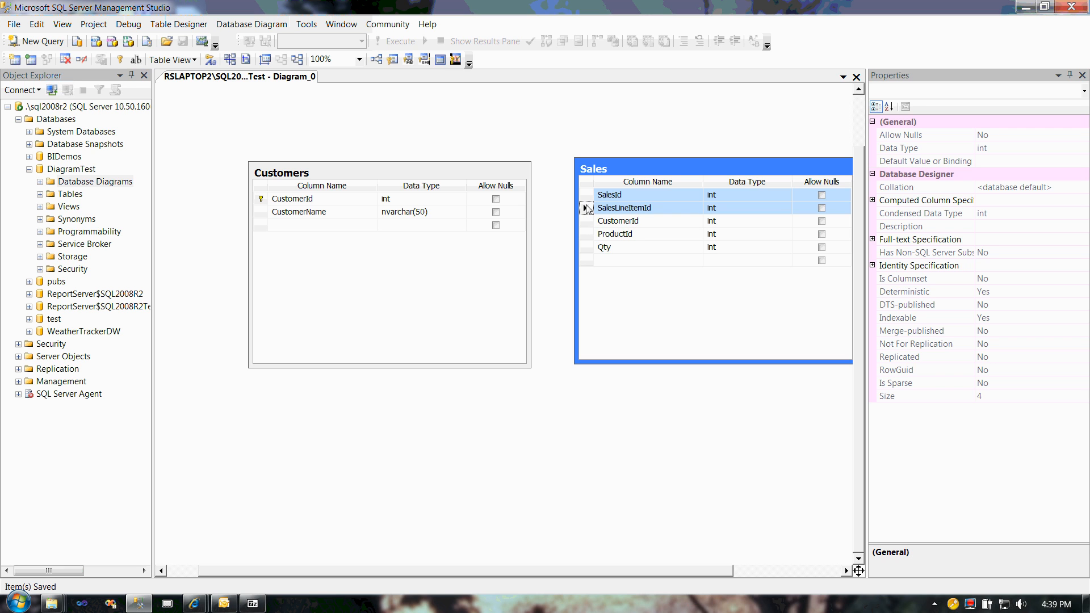
pyautogui.click(556, 220)
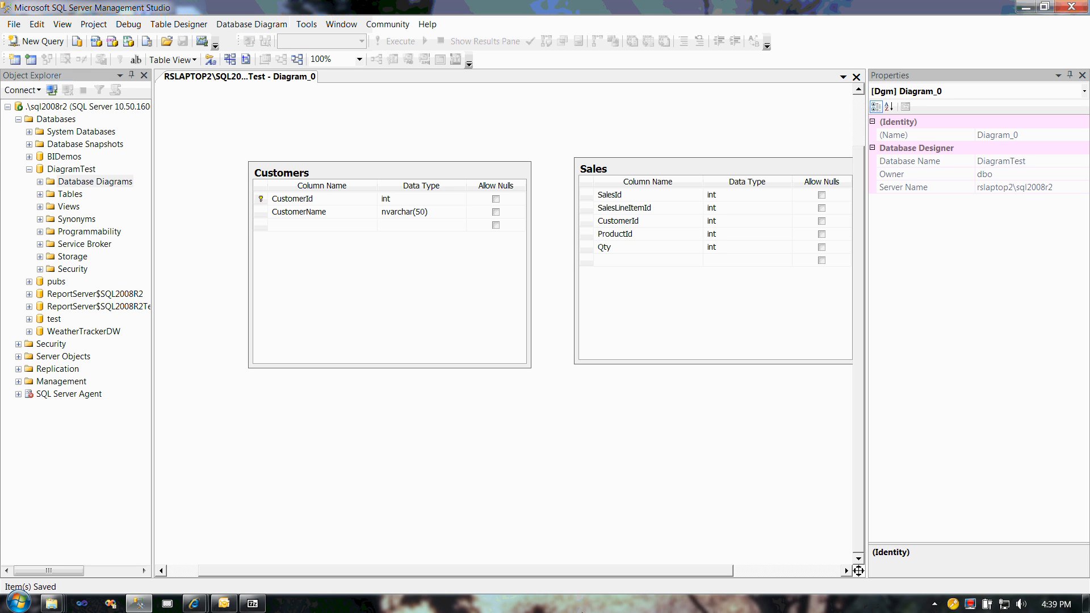
pyautogui.moveTo(547, 571); pyautogui.dragTo(581, 570)
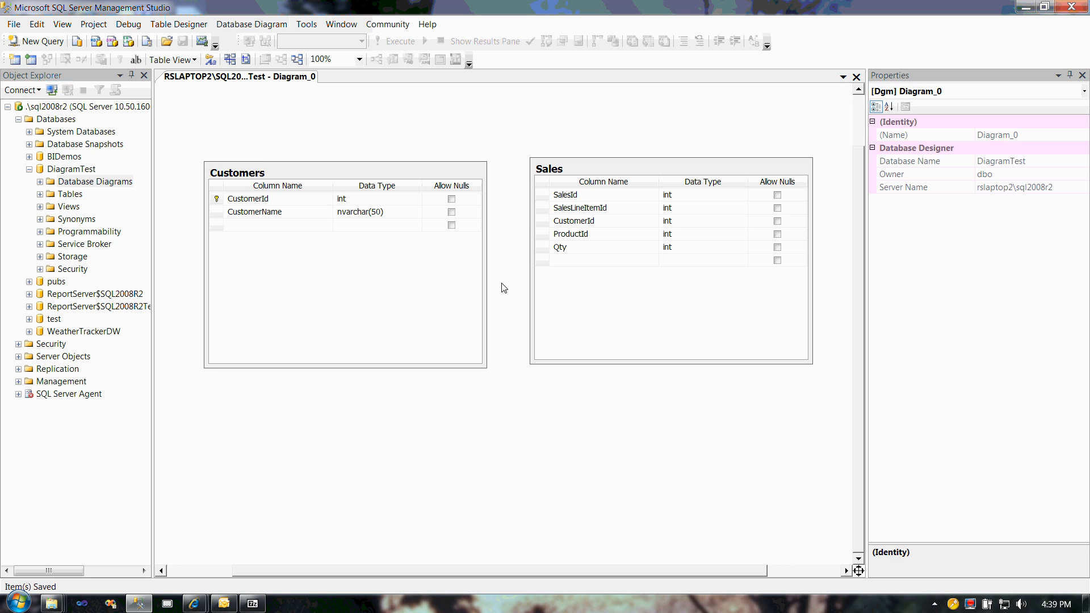
pyautogui.click(544, 196)
pyautogui.keyDown('ctrl'); pyautogui.click(545, 197); pyautogui.keyUp('ctrl')
pyautogui.click(543, 194)
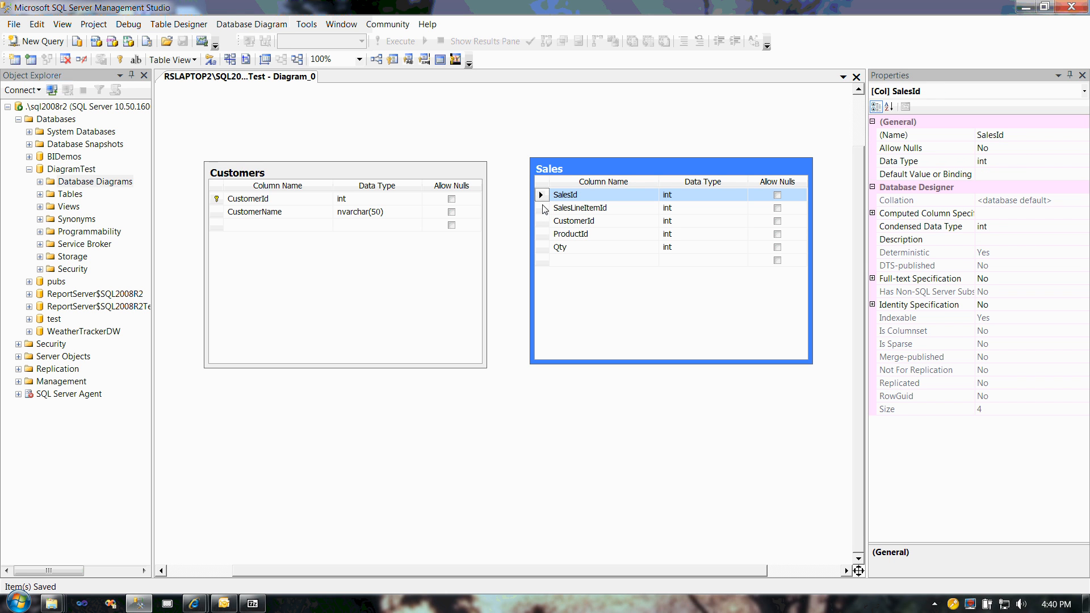
pyautogui.keyDown('ctrl'); pyautogui.click(544, 208); pyautogui.keyUp('ctrl')
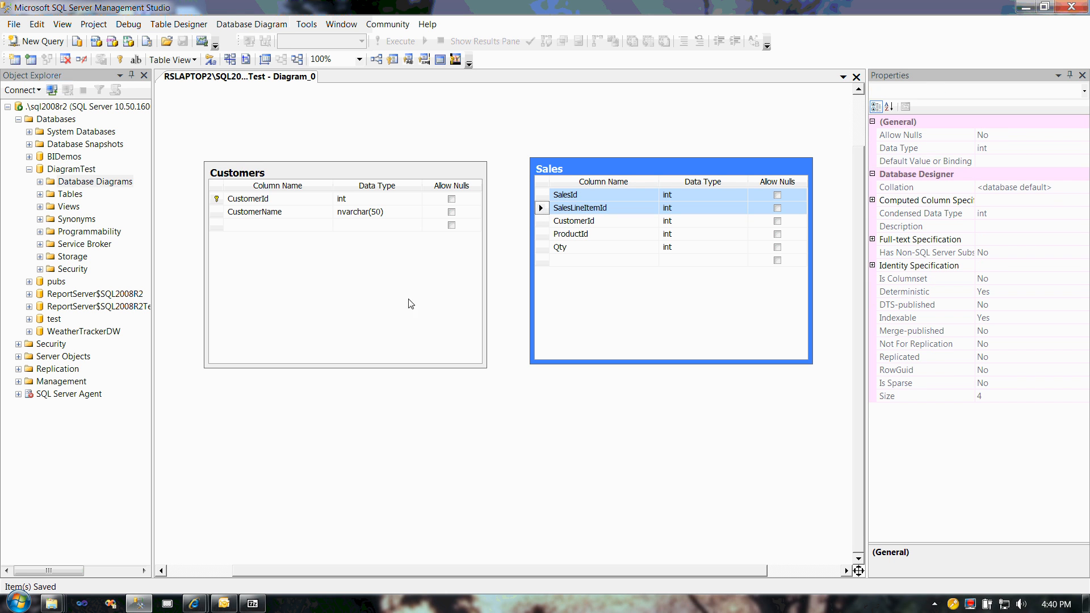
pyautogui.rightClick(539, 210)
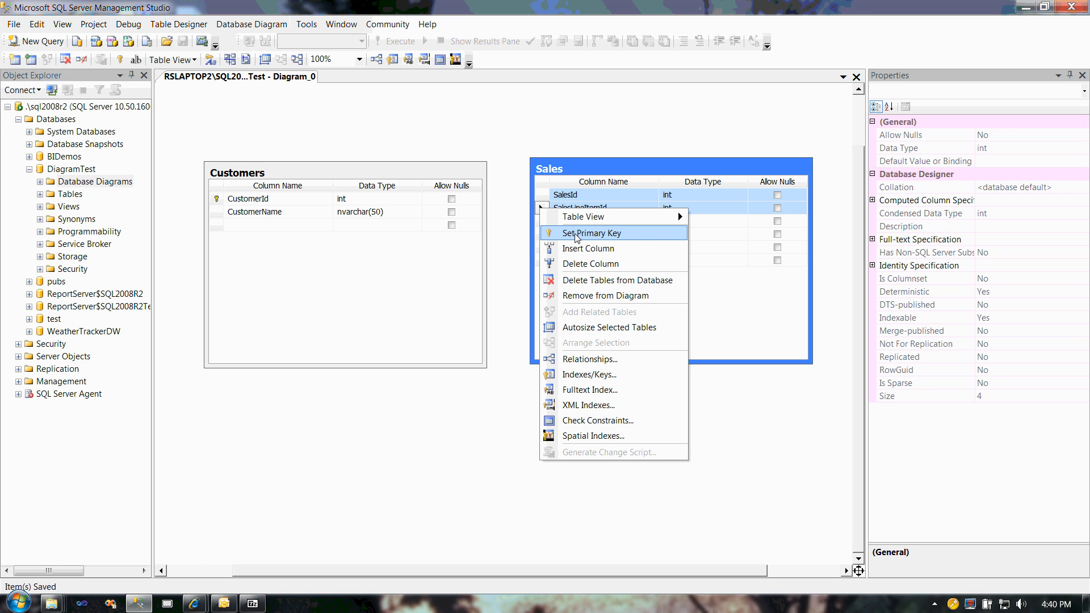
pyautogui.click(513, 265)
# Step: Set SalesId and SalesLineItemId together as the composite primary key of Sales, and save the Sales table to the database
pyautogui.click(546, 207)
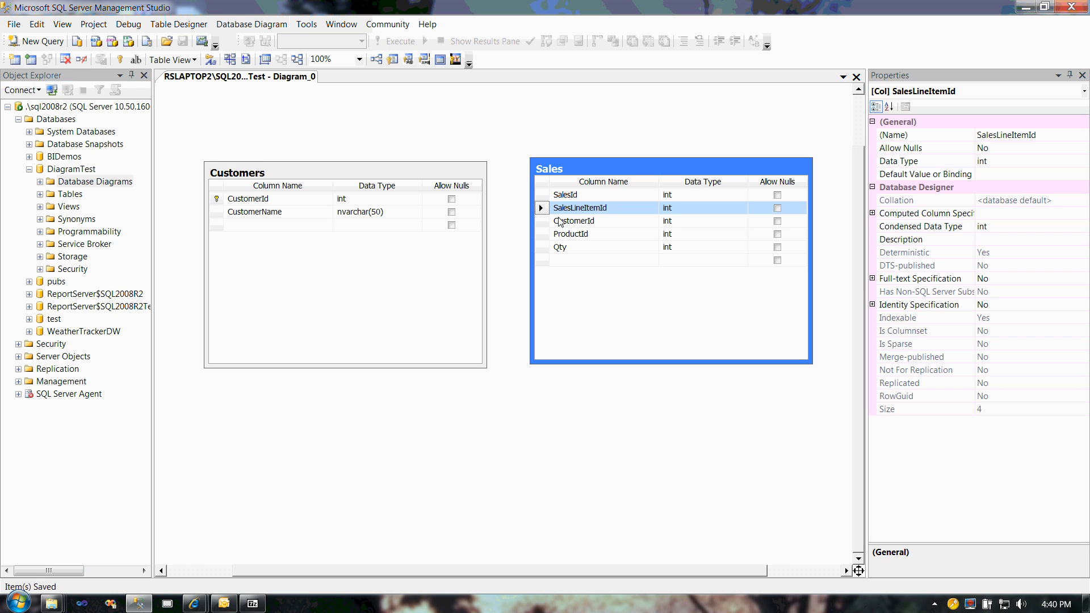
pyautogui.click(540, 195)
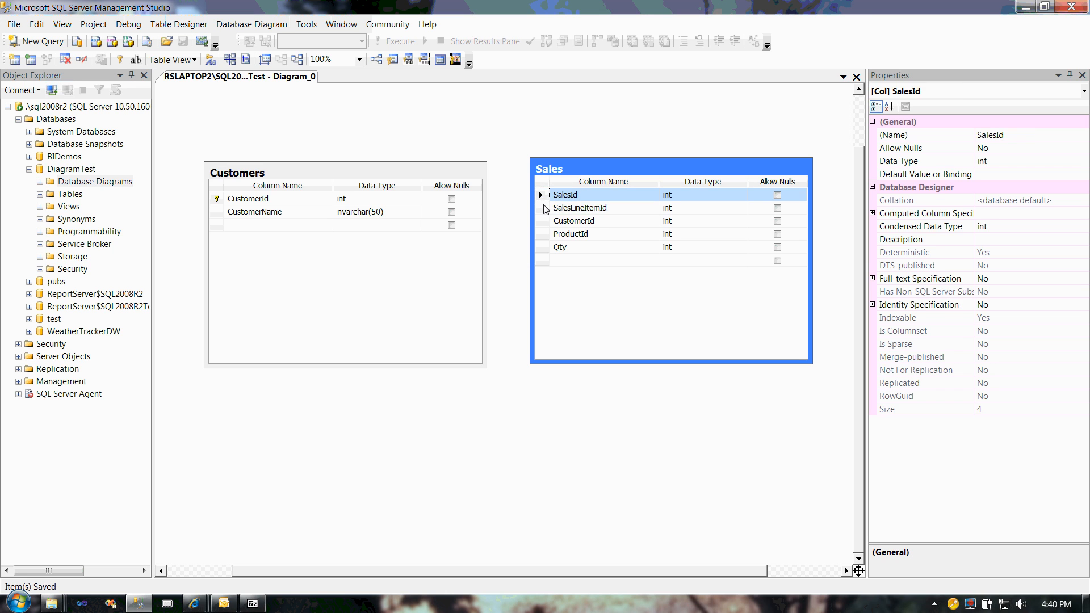
pyautogui.keyDown('shift'); pyautogui.click(541, 208); pyautogui.keyUp('shift')
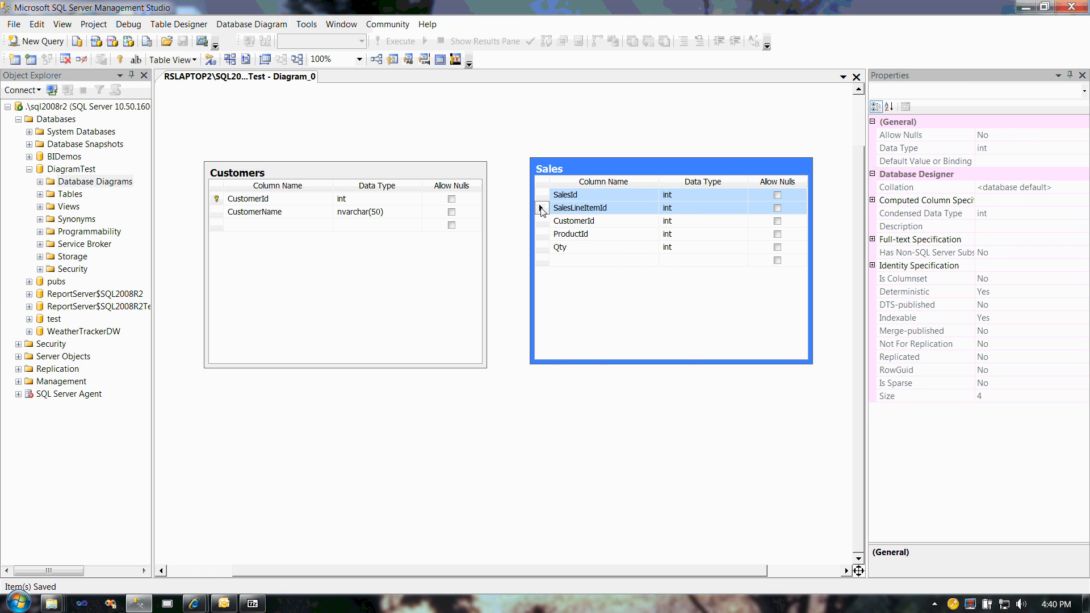
pyautogui.rightClick(541, 208)
pyautogui.click(590, 232)
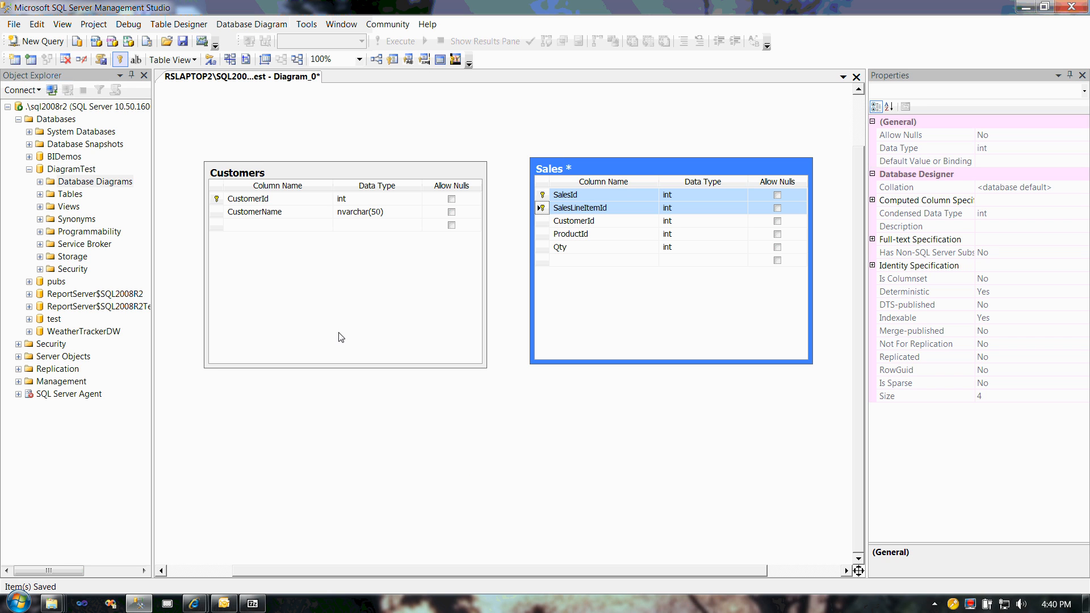
pyautogui.click(182, 41)
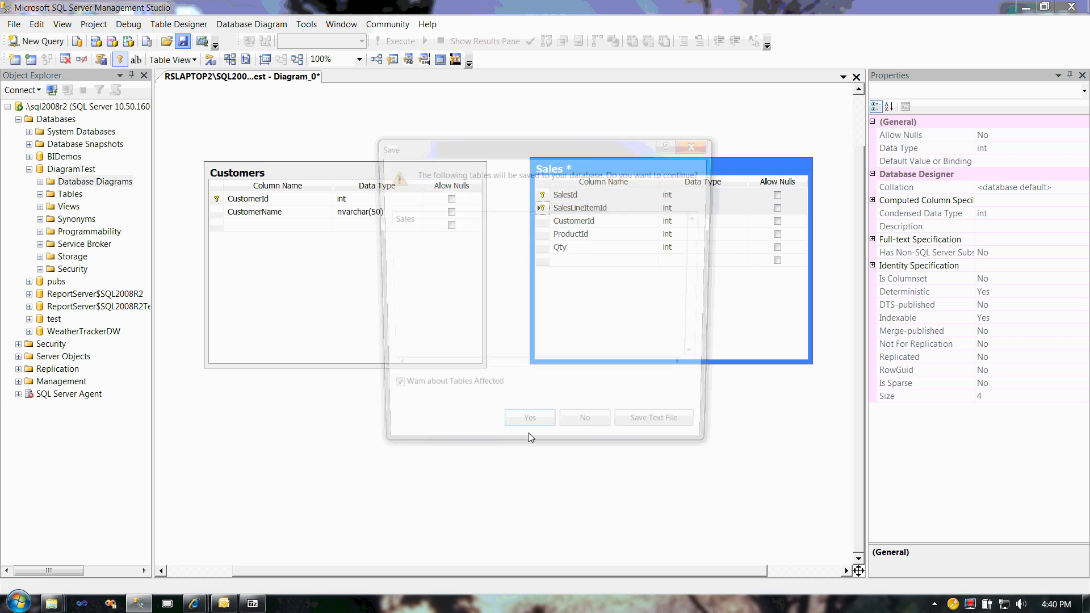
pyautogui.click(529, 418)
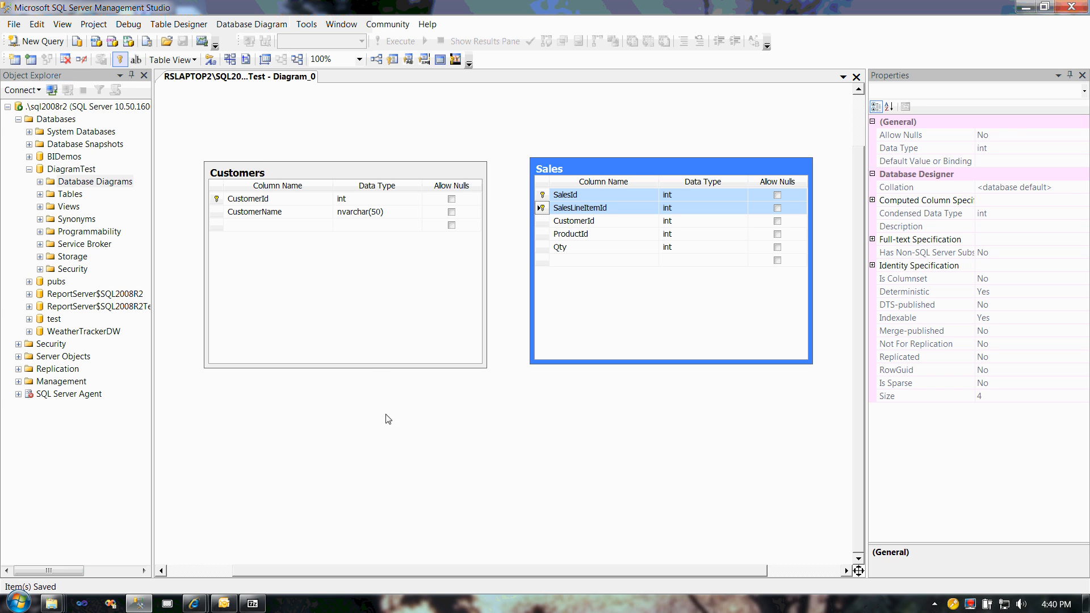
pyautogui.click(515, 415)
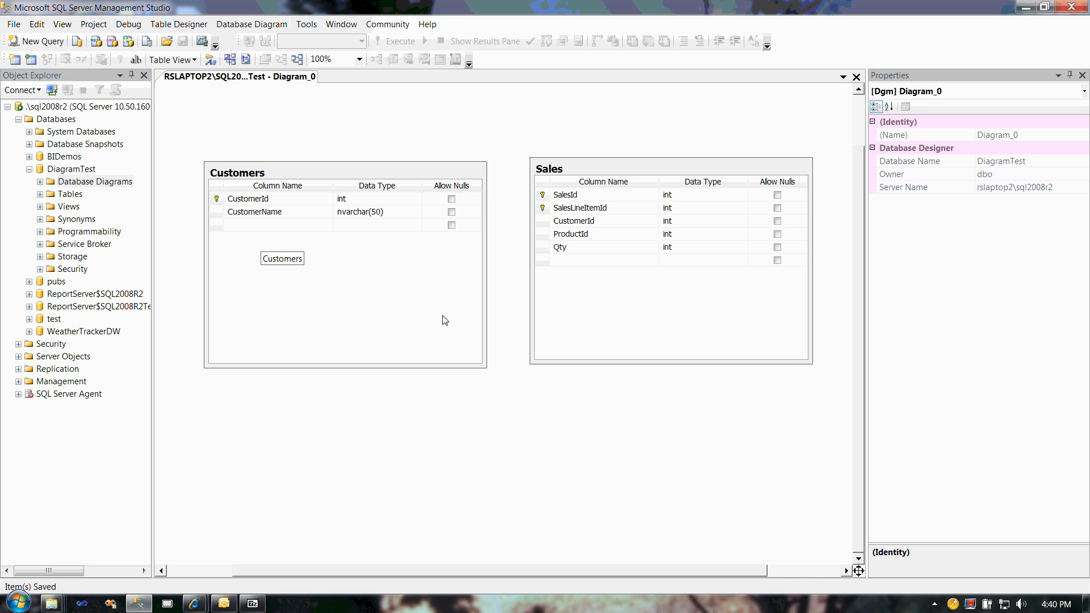
pyautogui.click(568, 226)
pyautogui.click(541, 224)
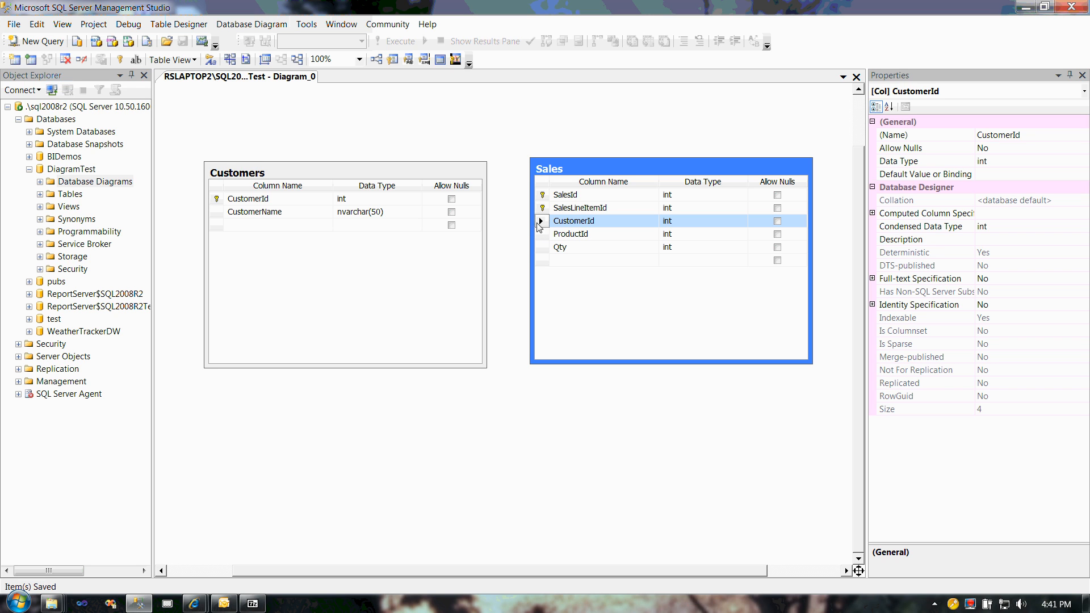
pyautogui.moveTo(540, 223); pyautogui.dragTo(220, 200)
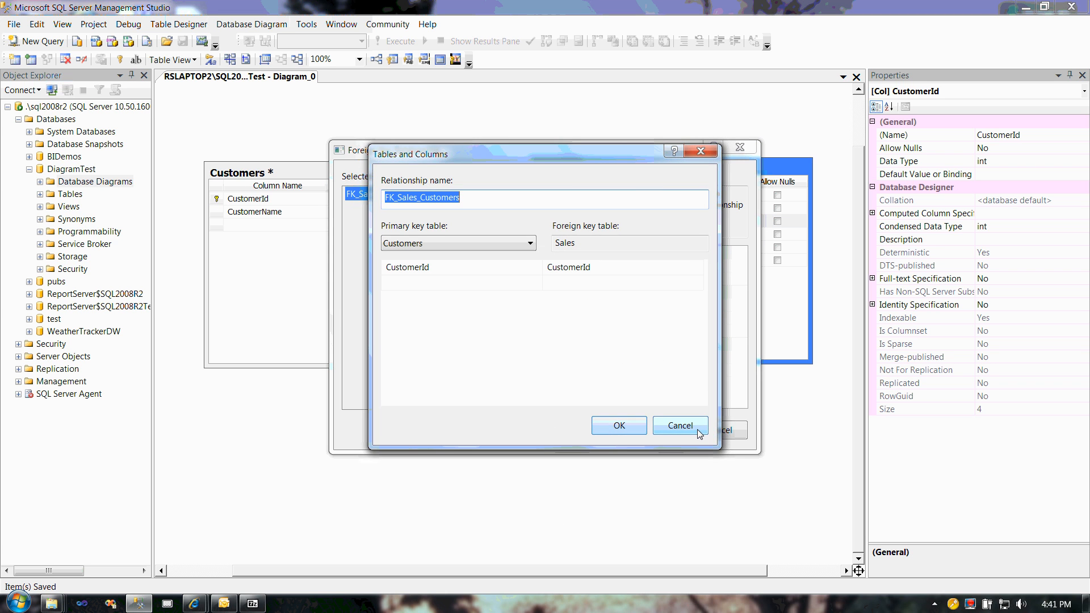
pyautogui.click(701, 435)
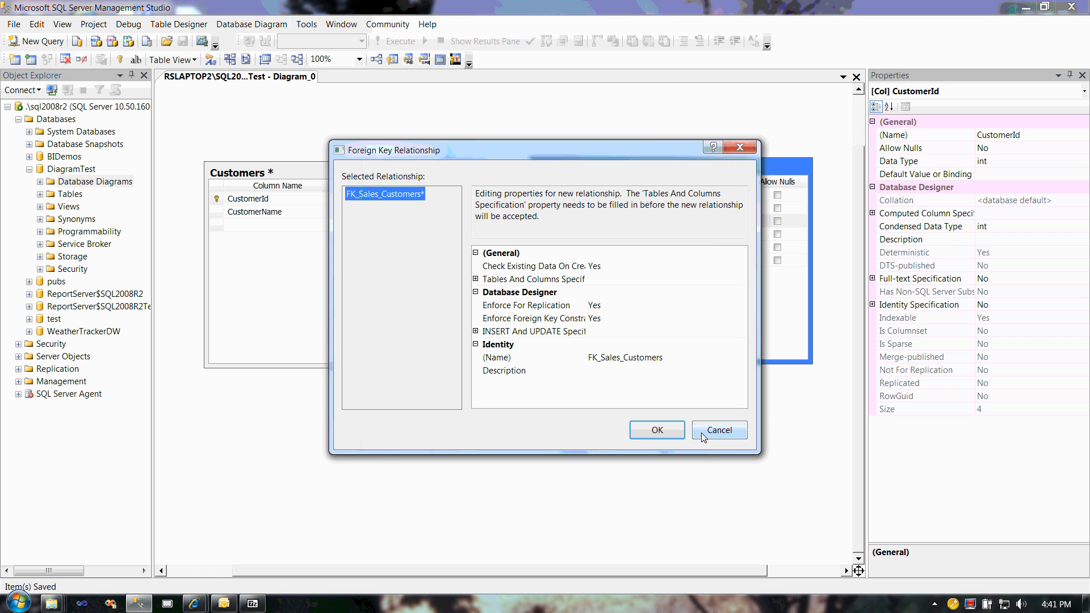
pyautogui.click(702, 435)
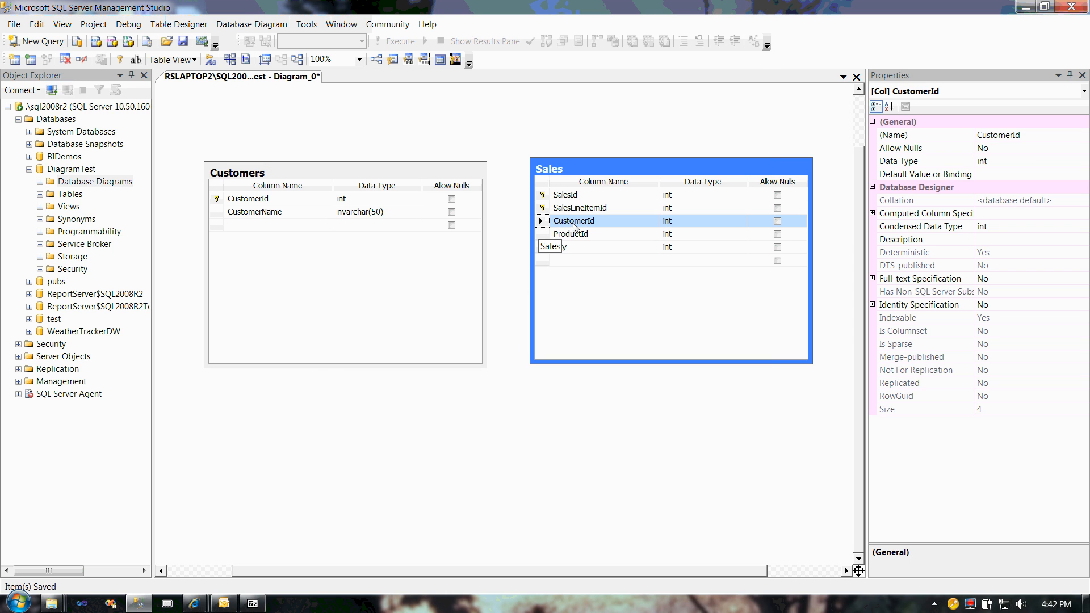
pyautogui.moveTo(542, 224); pyautogui.dragTo(217, 201)
pyautogui.moveTo(217, 202); pyautogui.dragTo(217, 201)
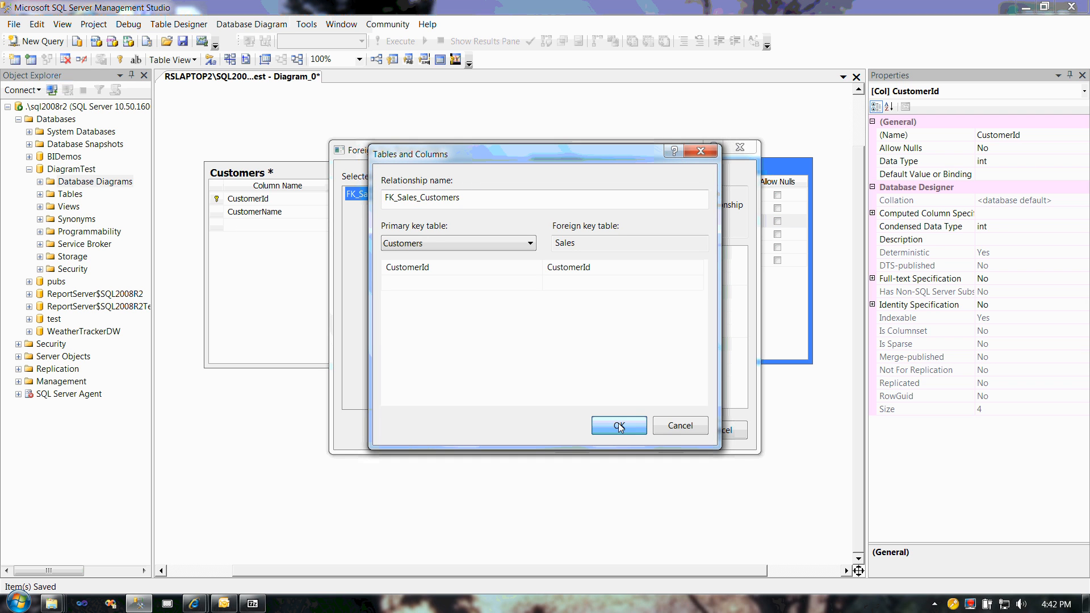
pyautogui.click(673, 424)
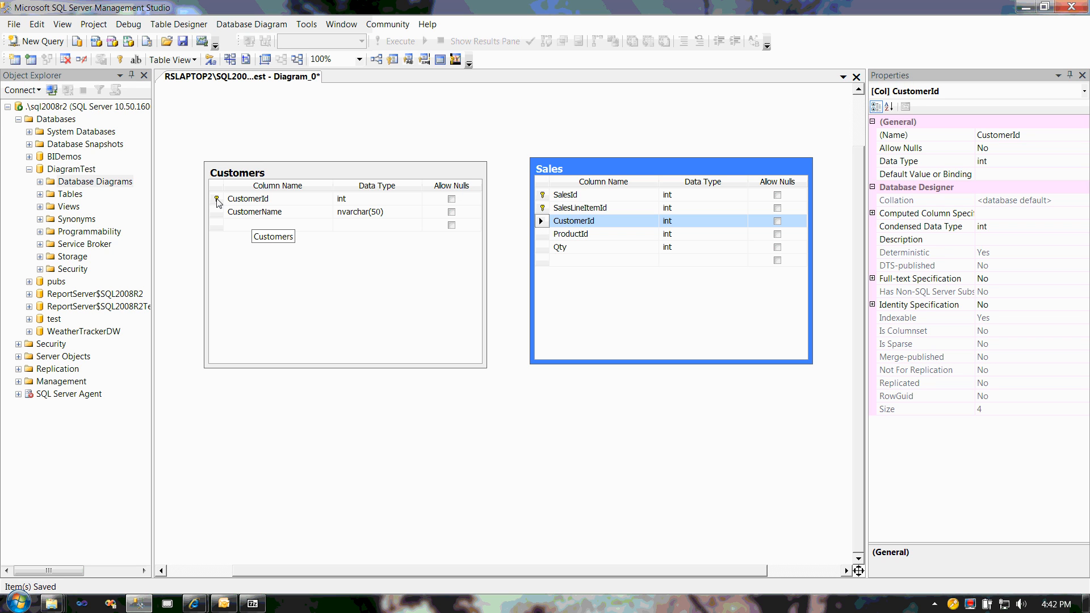
pyautogui.moveTo(218, 201); pyautogui.dragTo(555, 228)
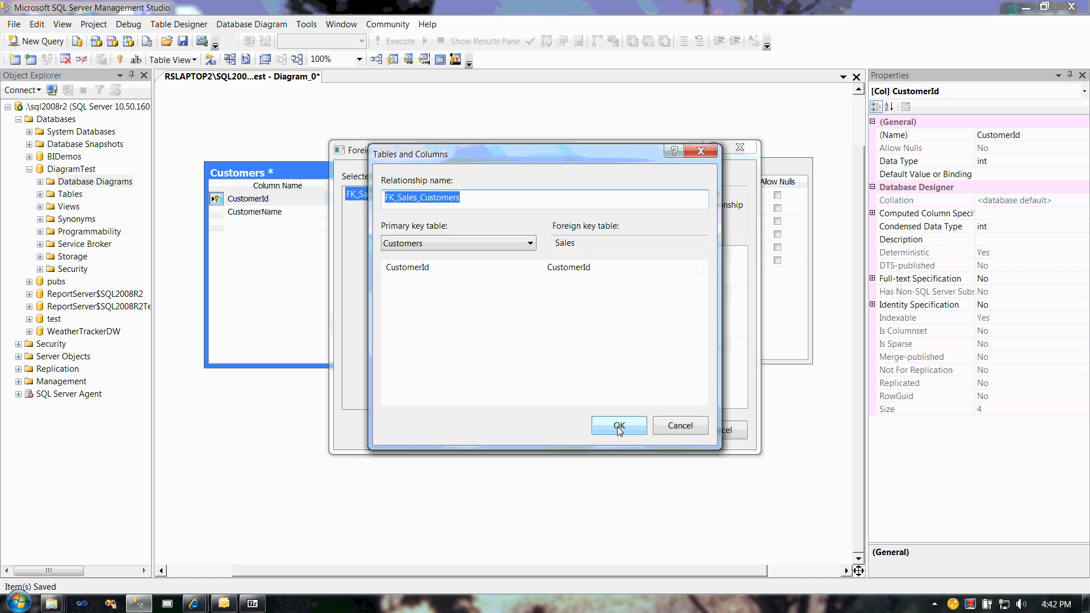
pyautogui.click(619, 430)
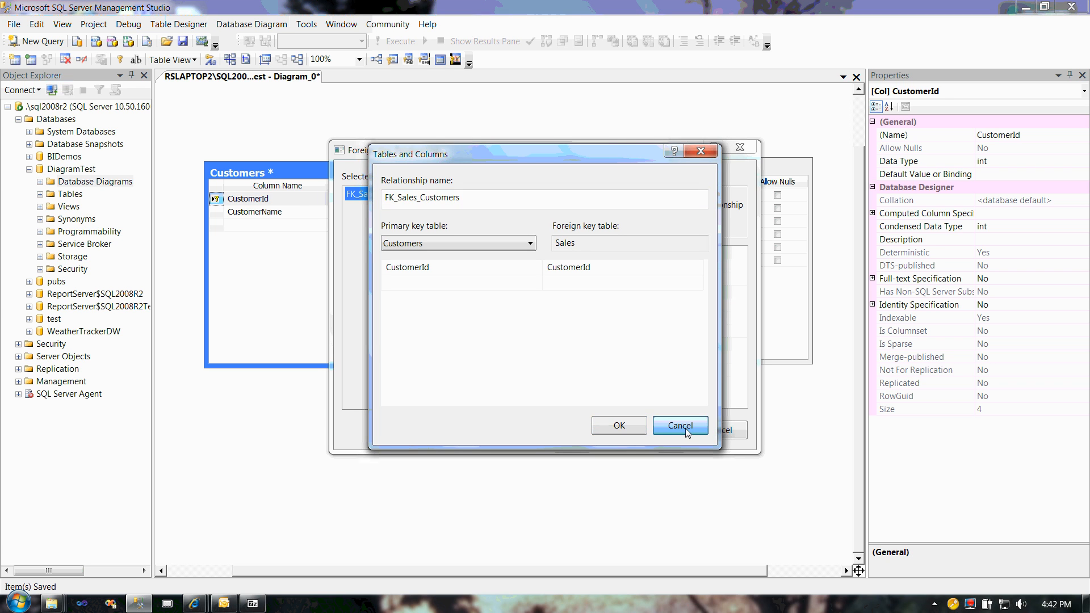
pyautogui.click(678, 429)
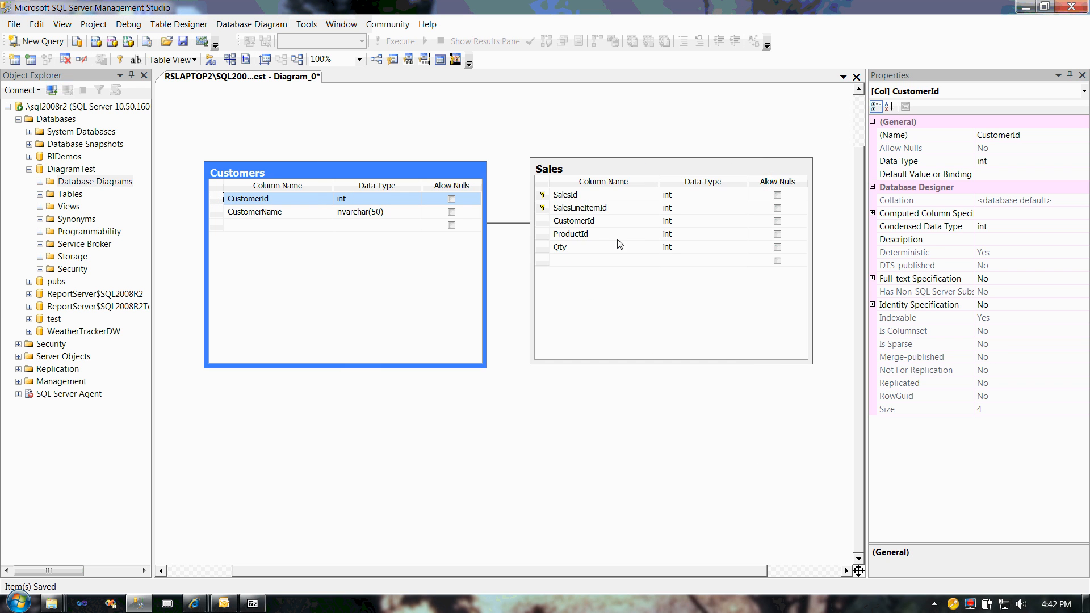
# Step: Create the foreign key relationship FK_Sales_Customers linking CustomerId in Sales to the primary key CustomerId in Customers
pyautogui.click(575, 222)
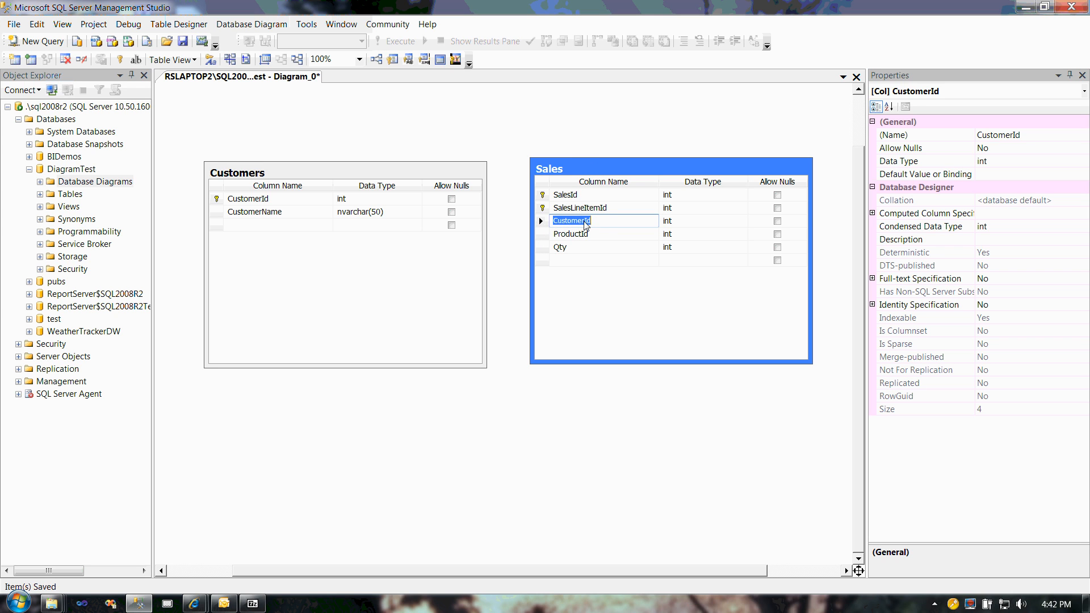
pyautogui.click(540, 224)
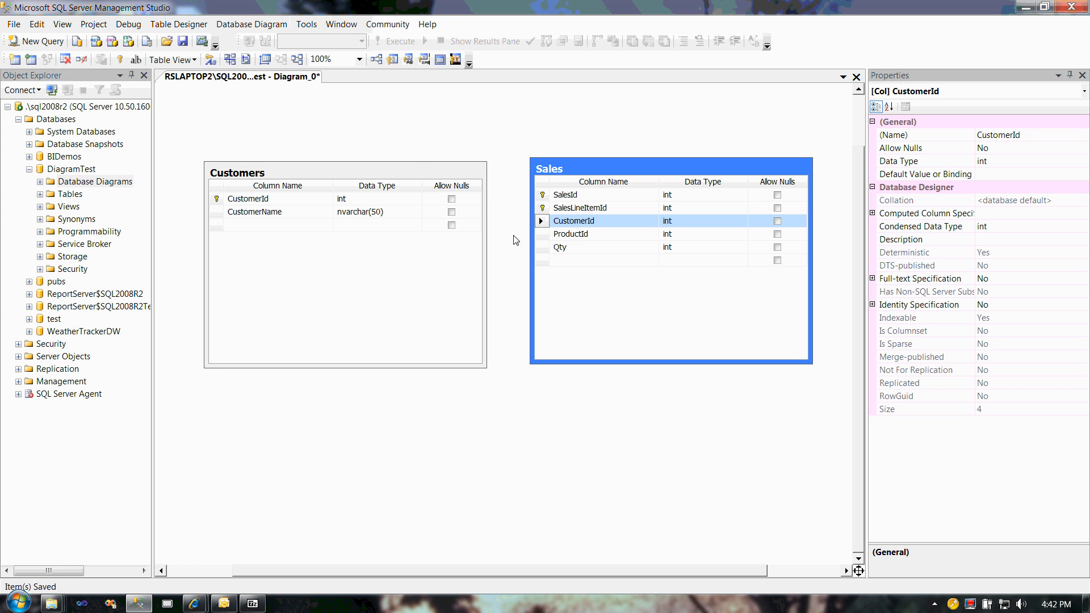
pyautogui.moveTo(541, 224); pyautogui.dragTo(219, 202)
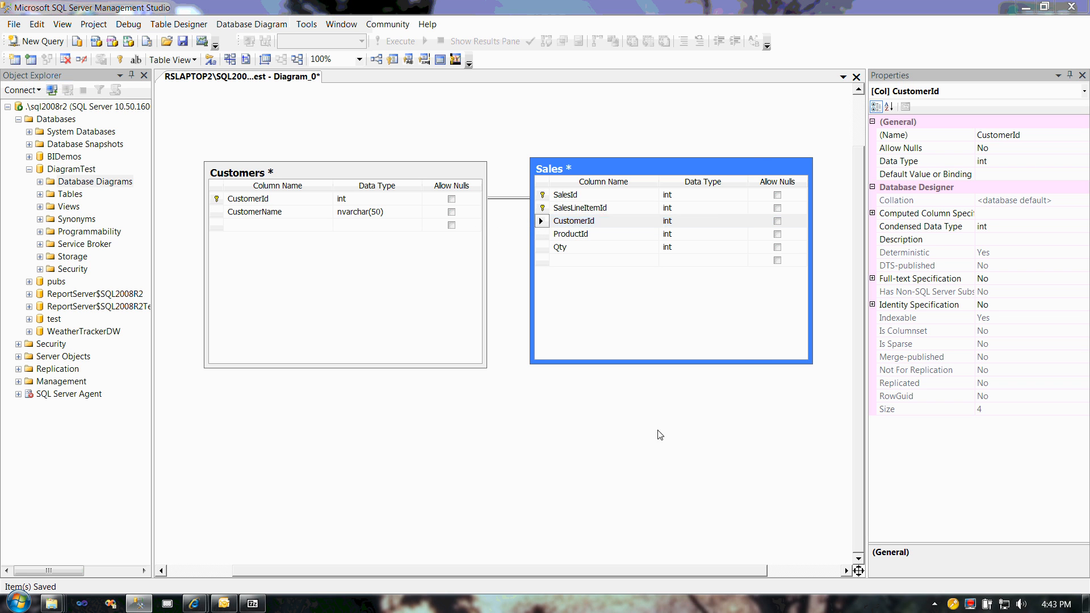
pyautogui.click(619, 427)
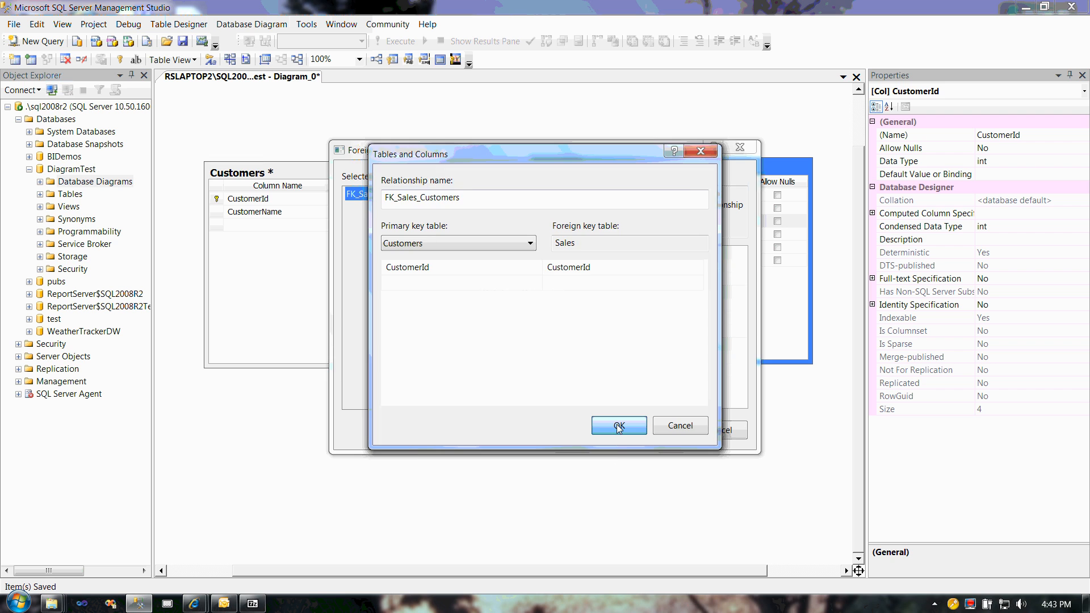
pyautogui.click(655, 428)
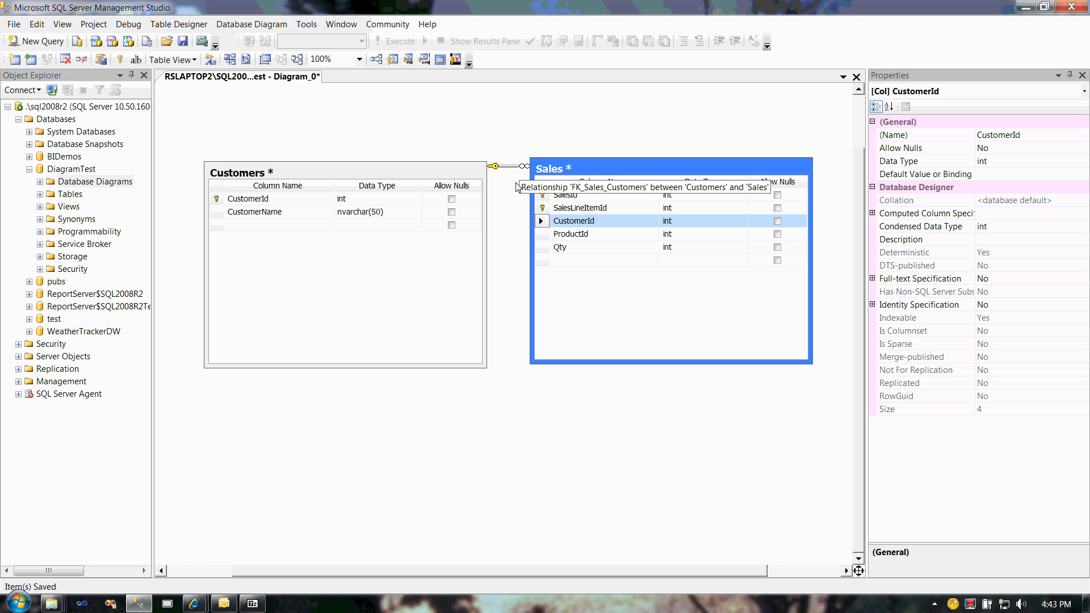
# Step: Shift the relationship line down and the Sales table slightly up, and save the diagram with the Customers and Sales tables
pyautogui.moveTo(499, 165); pyautogui.dragTo(493, 201)
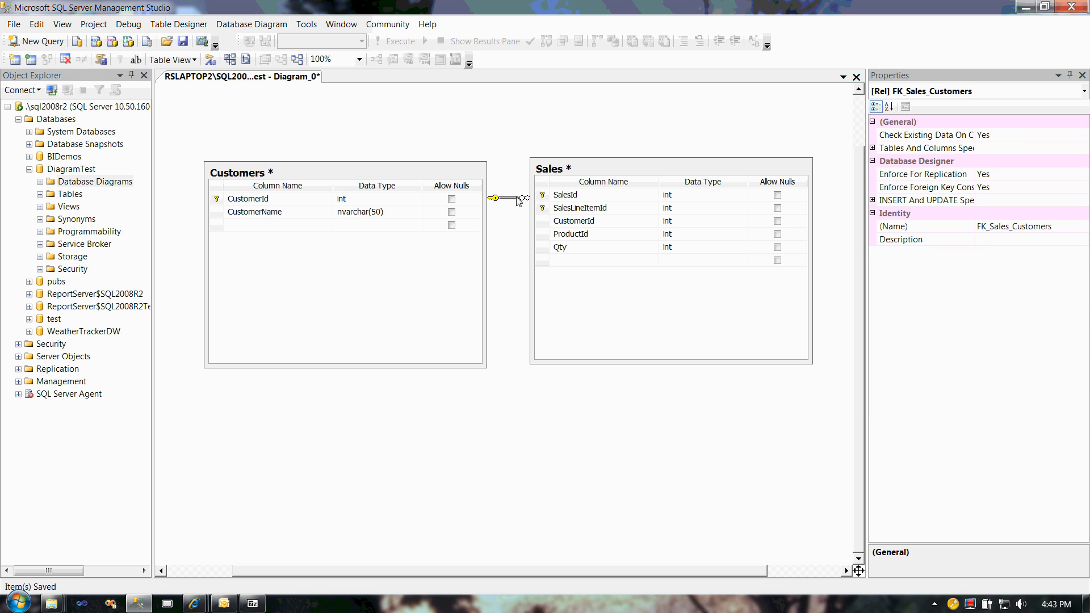
pyautogui.moveTo(617, 173); pyautogui.dragTo(620, 149)
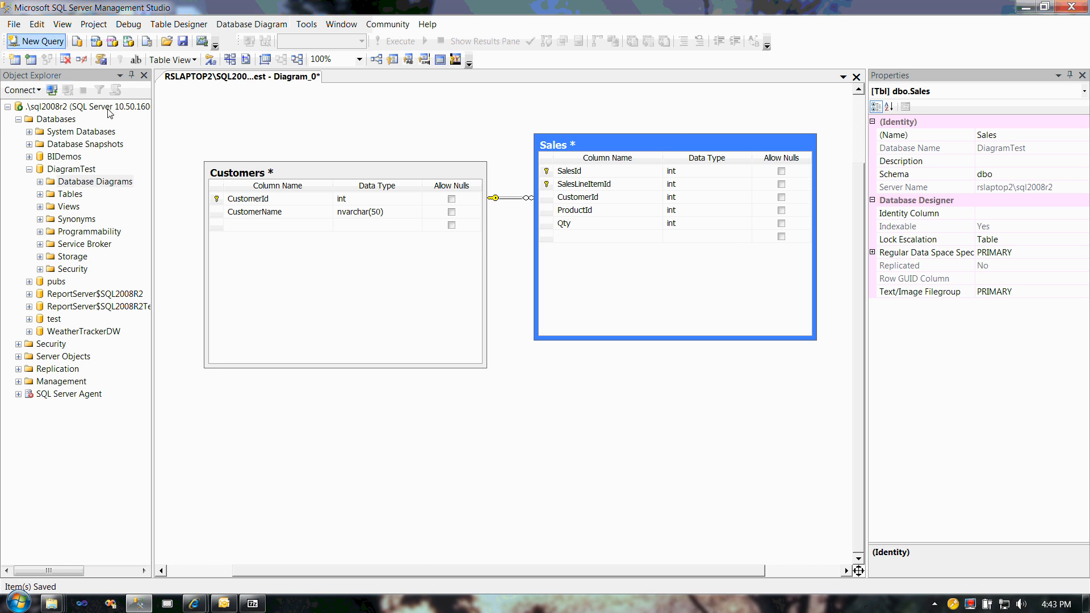
pyautogui.click(182, 41)
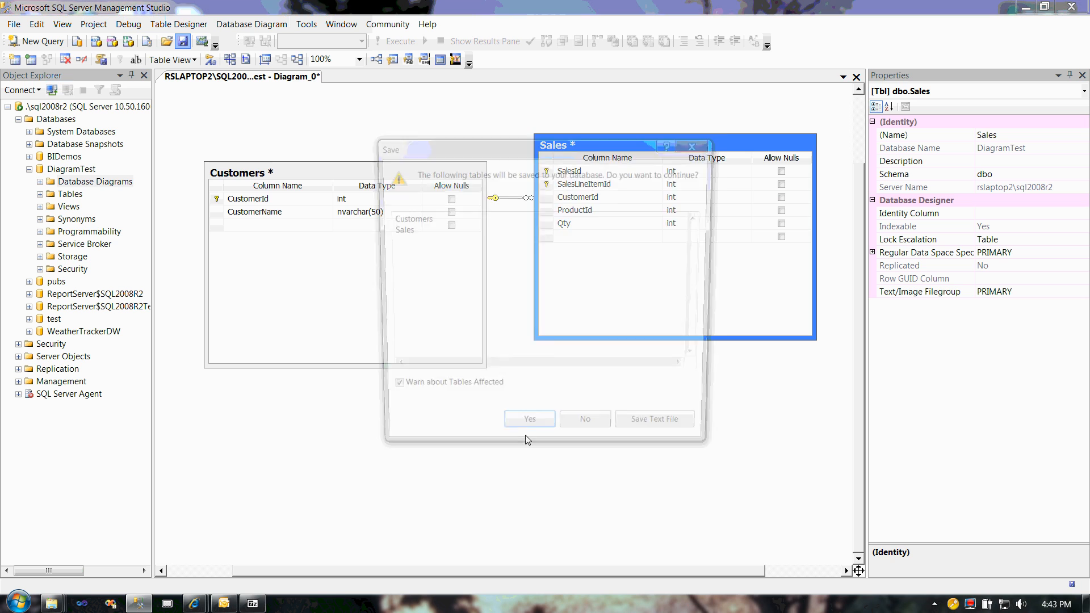
pyautogui.click(527, 433)
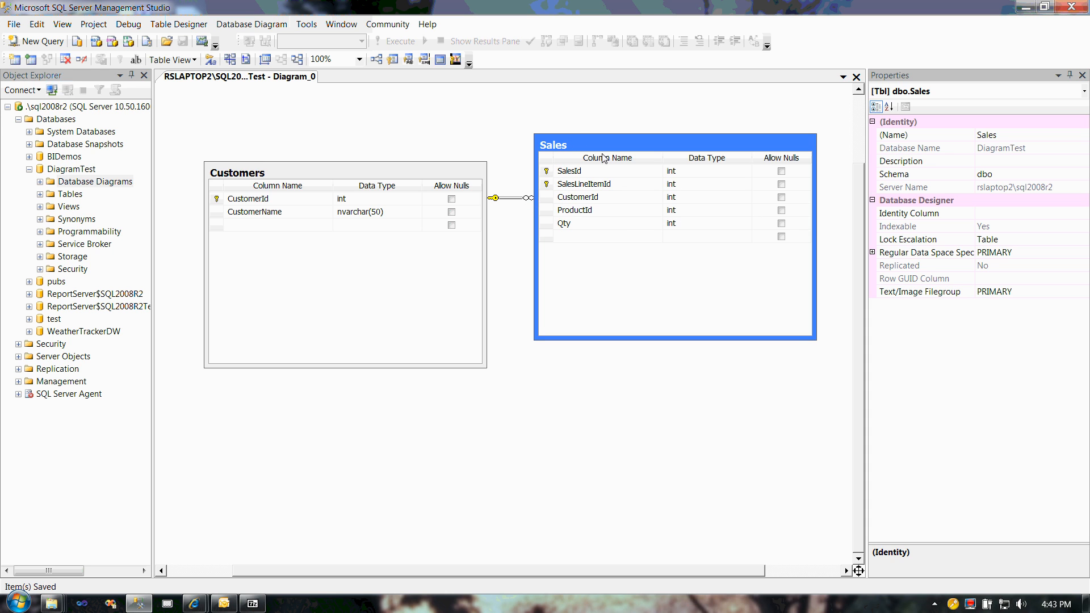
# Step: Move the Sales table below and to the right of Customers, and route the relationship line over the top of Customers and down to Sales
pyautogui.moveTo(603, 147); pyautogui.dragTo(688, 304)
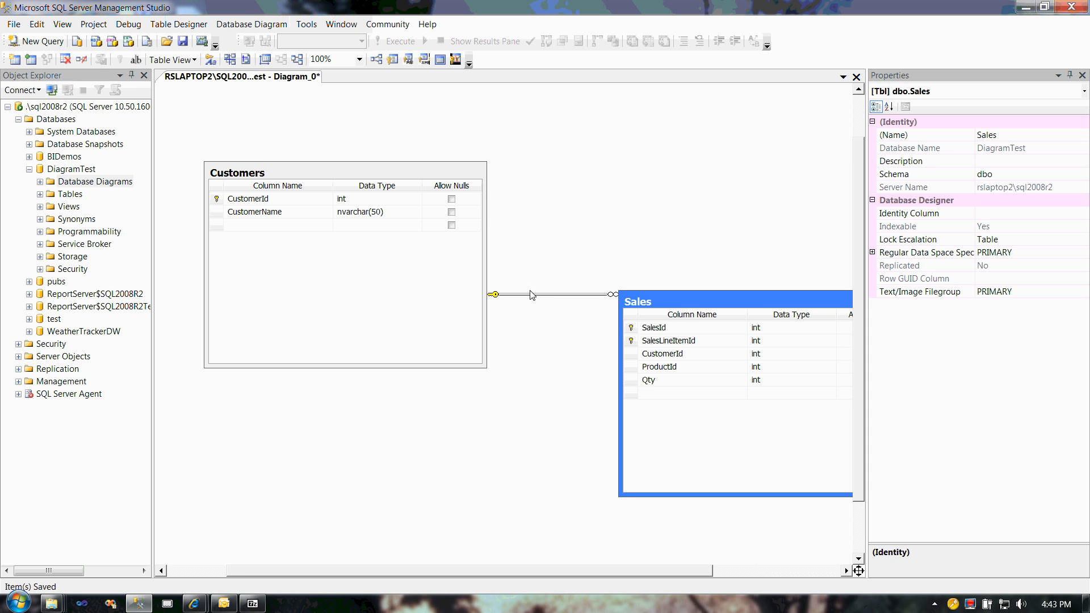
pyautogui.moveTo(532, 295); pyautogui.dragTo(546, 135)
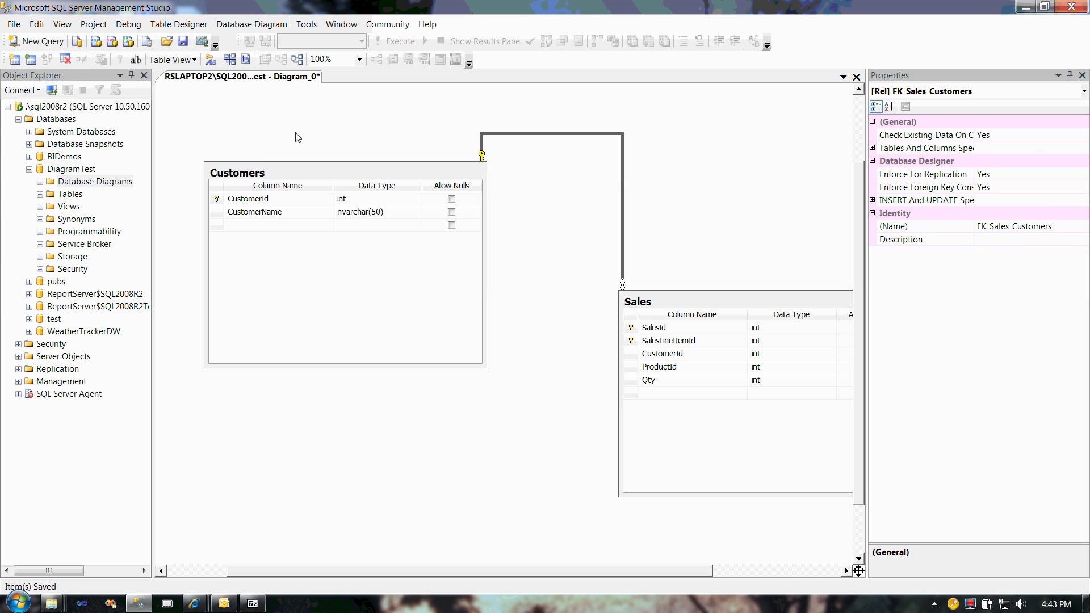
pyautogui.moveTo(295, 132); pyautogui.dragTo(240, 134)
pyautogui.moveTo(624, 201); pyautogui.dragTo(516, 203)
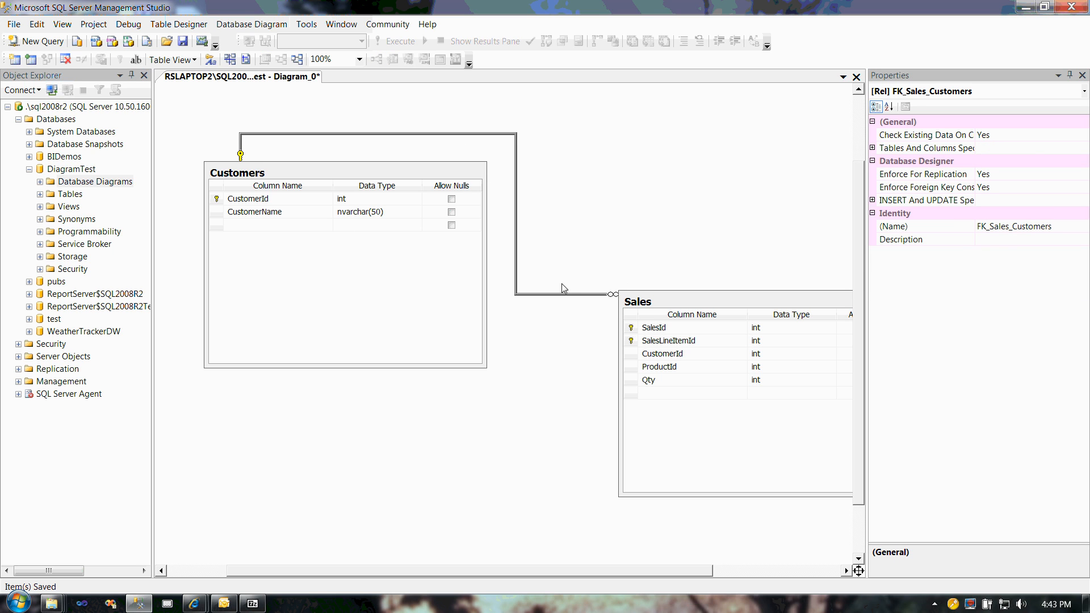
# Step: Move the relationship line's lower segment further down and shift the Sales table up and left, closer to Customers
pyautogui.moveTo(571, 295); pyautogui.dragTo(557, 384)
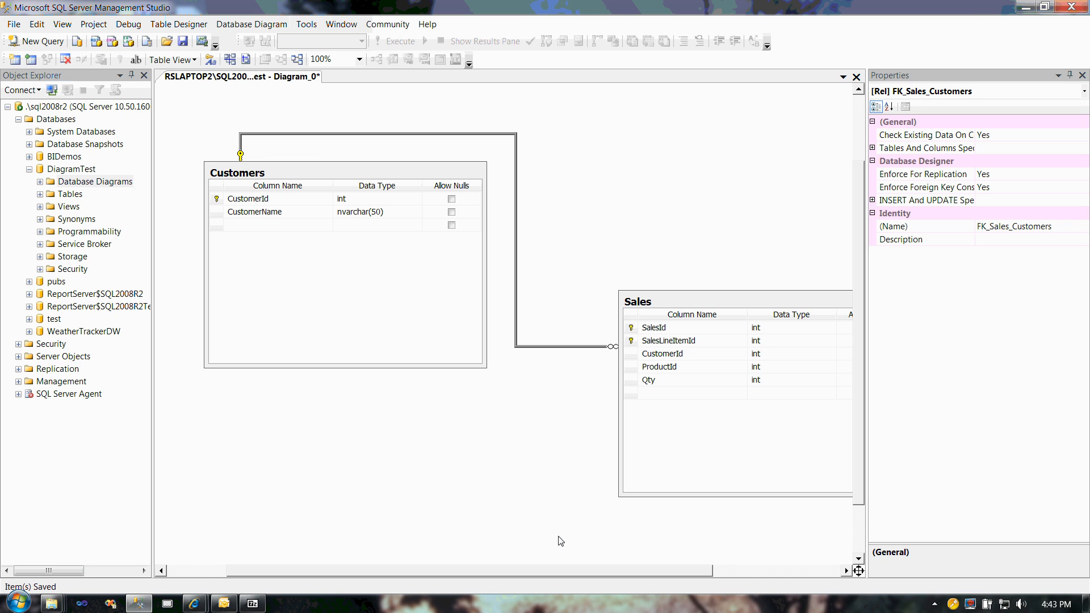
pyautogui.click(783, 312)
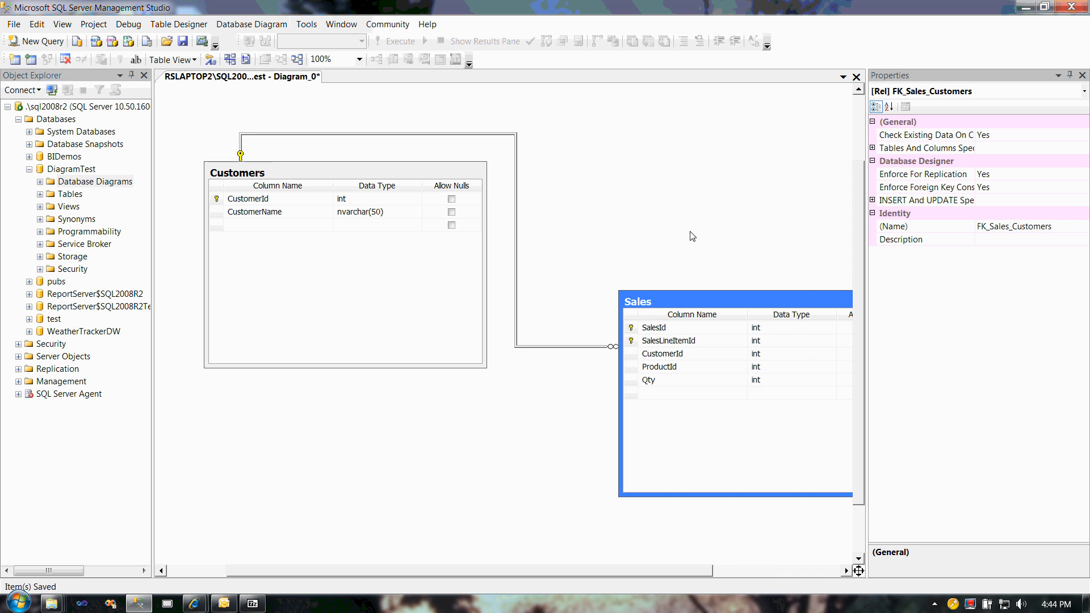
pyautogui.moveTo(783, 311); pyautogui.dragTo(699, 235)
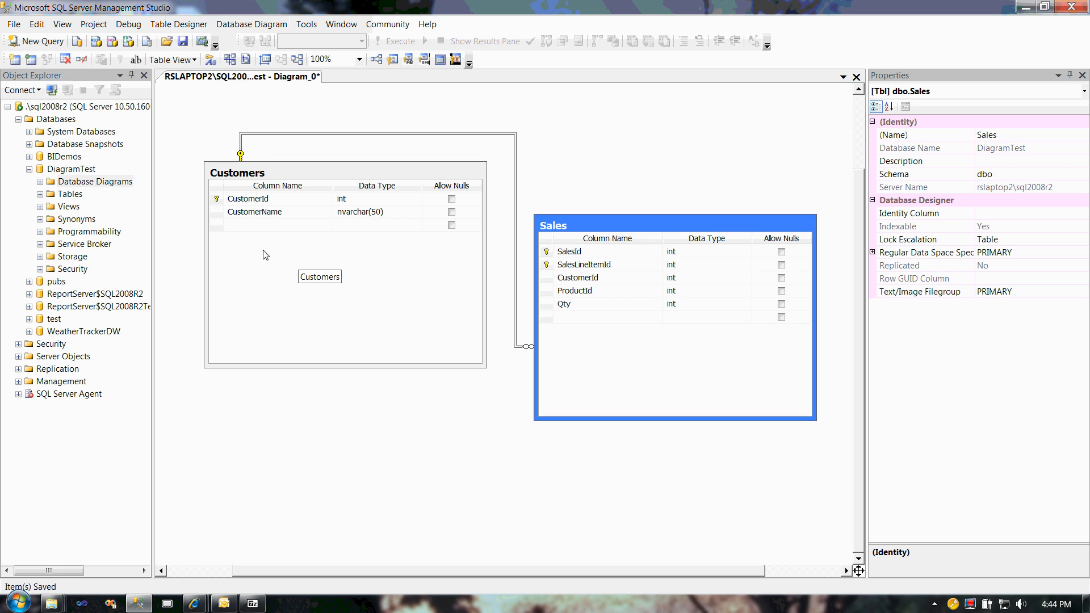
# Step: Allow nulls for the CustomerId column of the Sales table
pyautogui.click(314, 28)
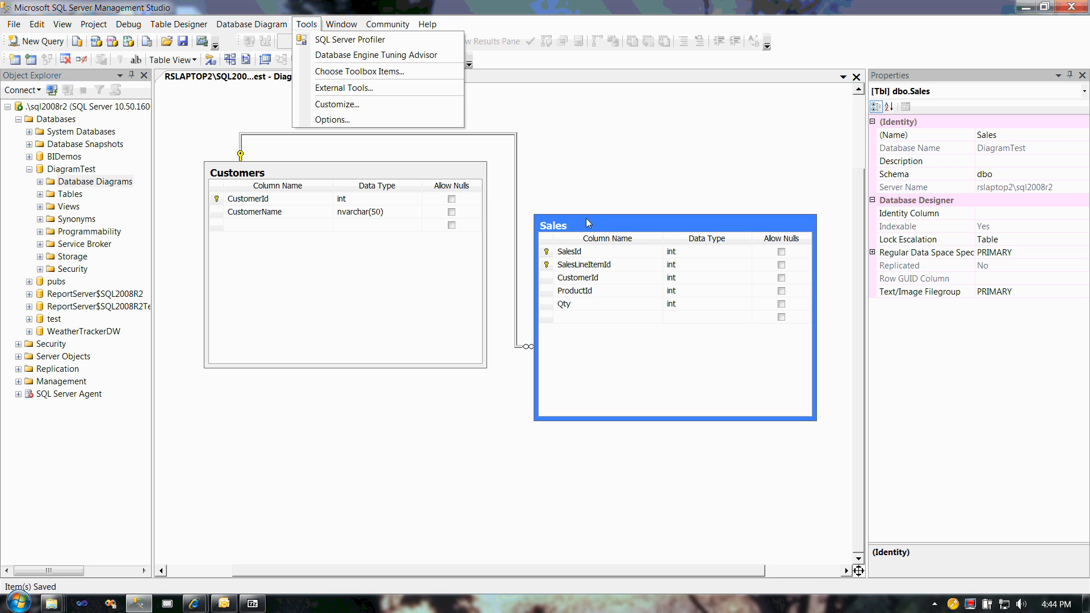
pyautogui.click(580, 189)
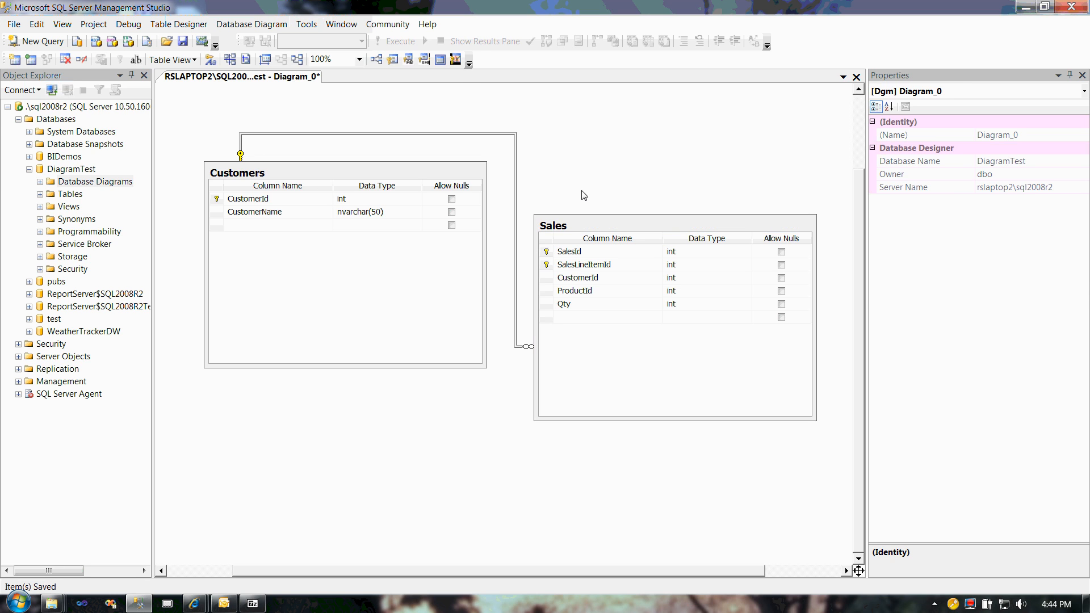
pyautogui.click(610, 228)
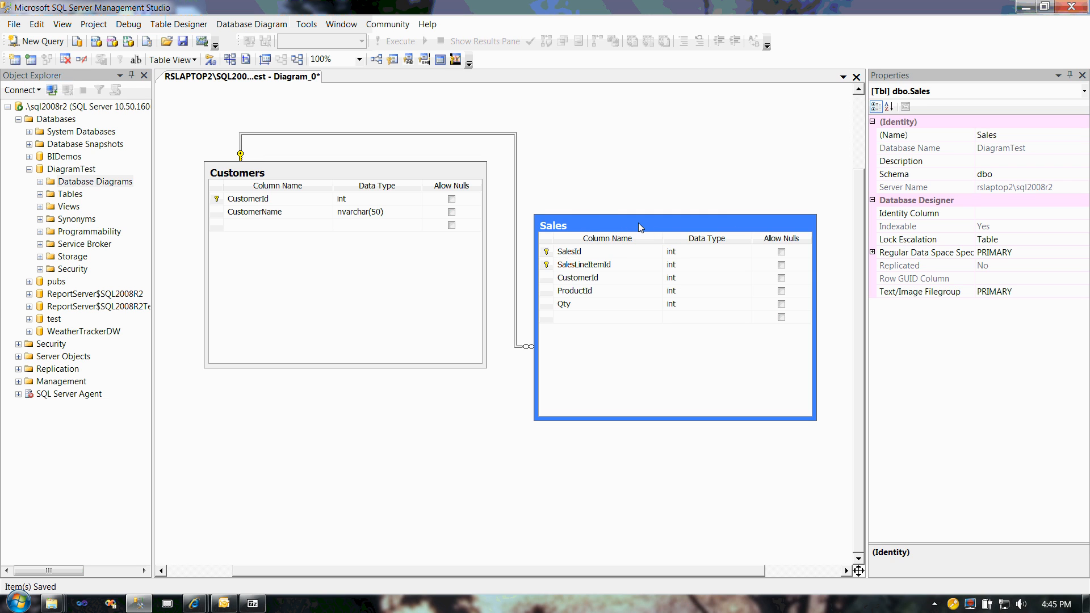
pyautogui.click(781, 278)
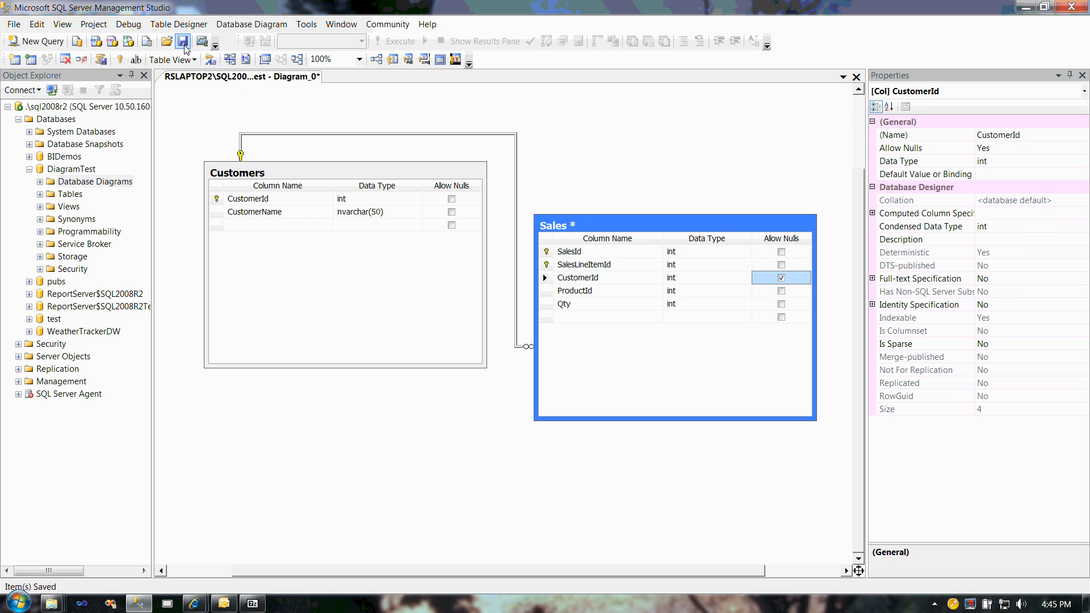
pyautogui.click(306, 24)
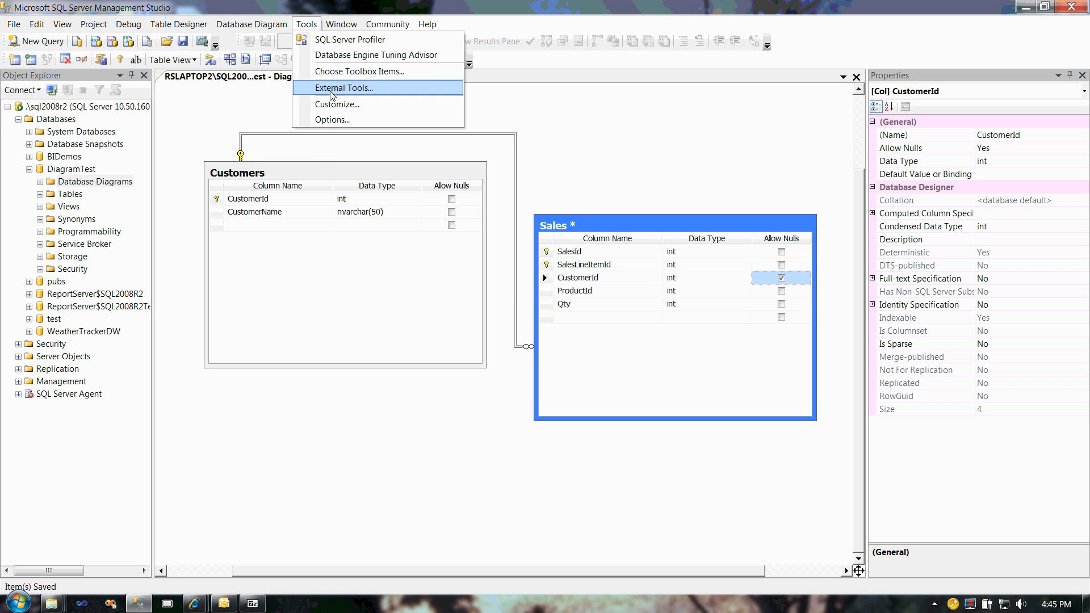
pyautogui.click(327, 119)
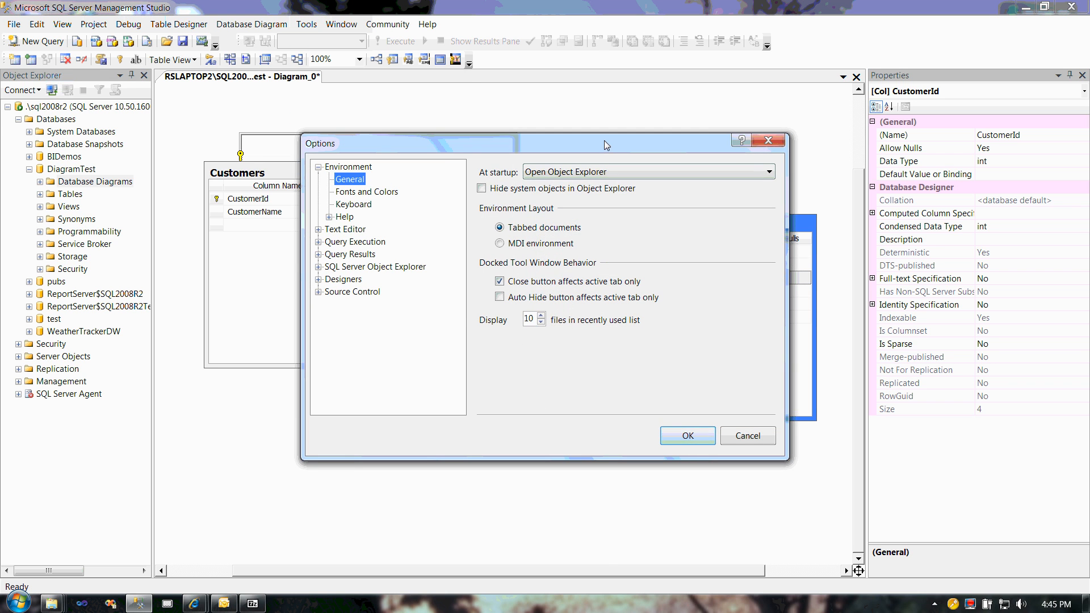
pyautogui.moveTo(604, 140); pyautogui.dragTo(535, 144)
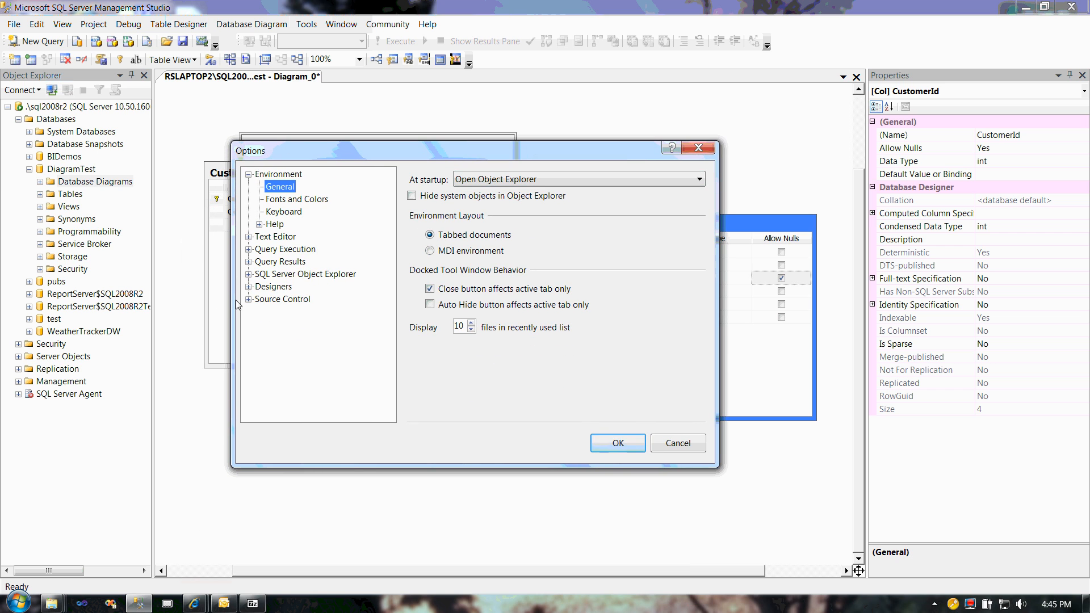
pyautogui.click(678, 443)
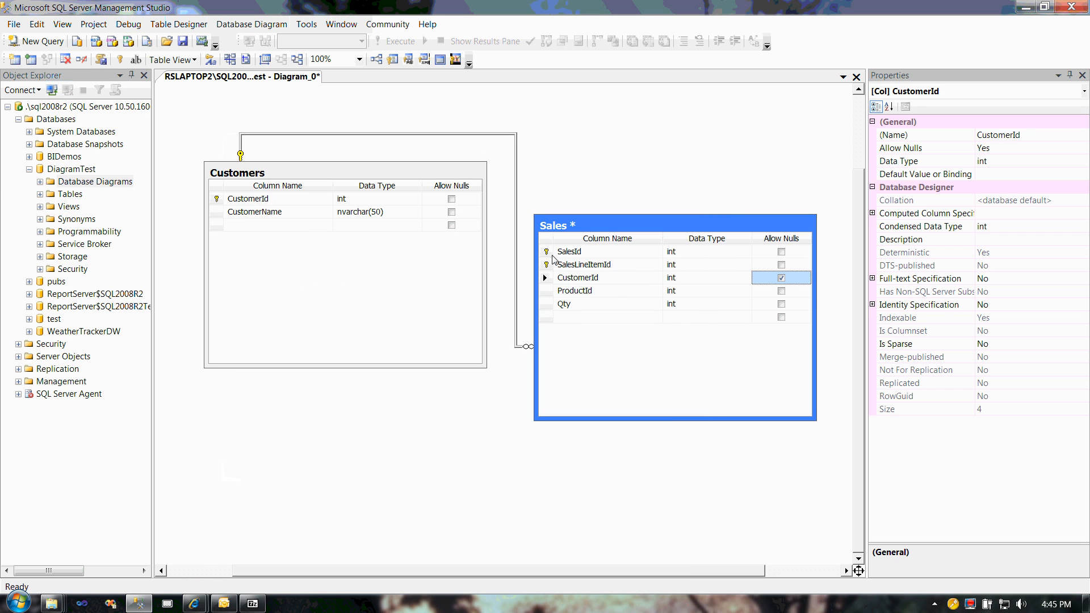
pyautogui.click(781, 278)
pyautogui.click(782, 278)
# Step: Enable the option Prevent saving changes that require table re-creation for the Table and Database Designers
pyautogui.click(306, 25)
pyautogui.click(325, 120)
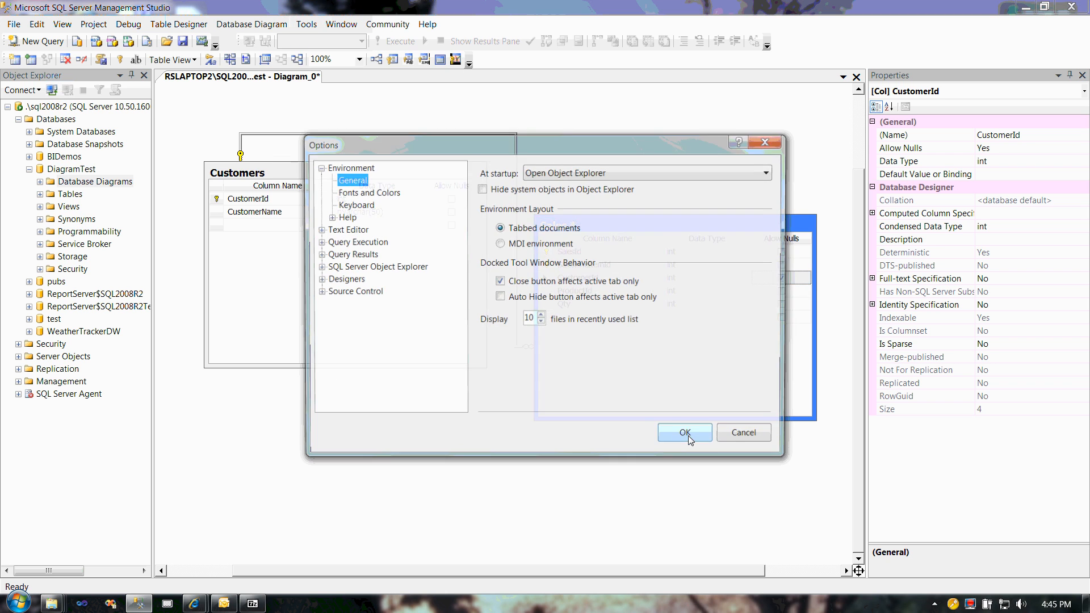
pyautogui.click(330, 280)
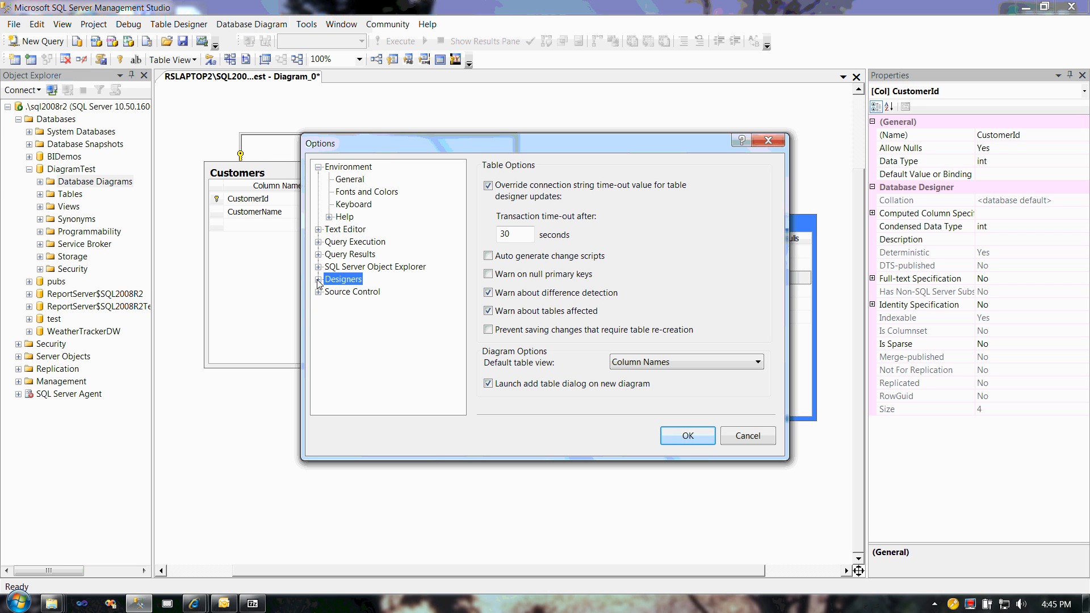
pyautogui.click(318, 280)
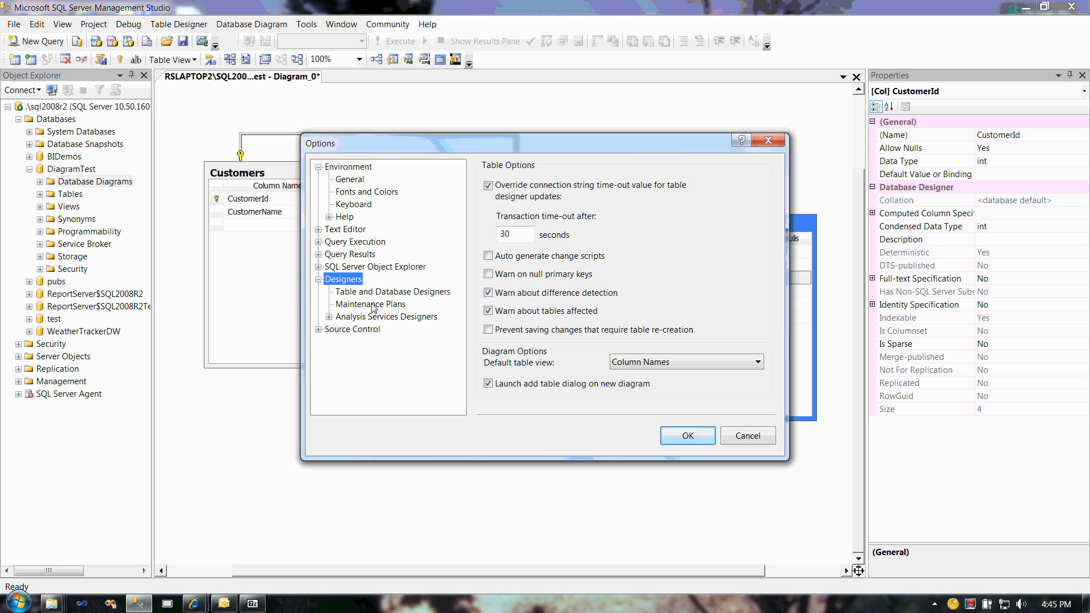
pyautogui.click(374, 296)
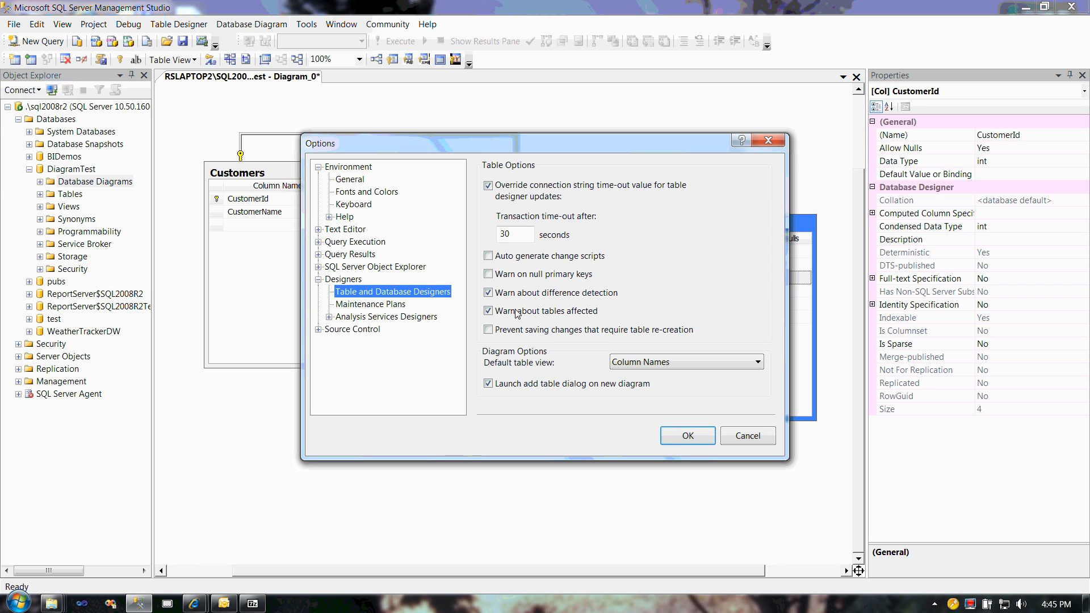
pyautogui.click(488, 330)
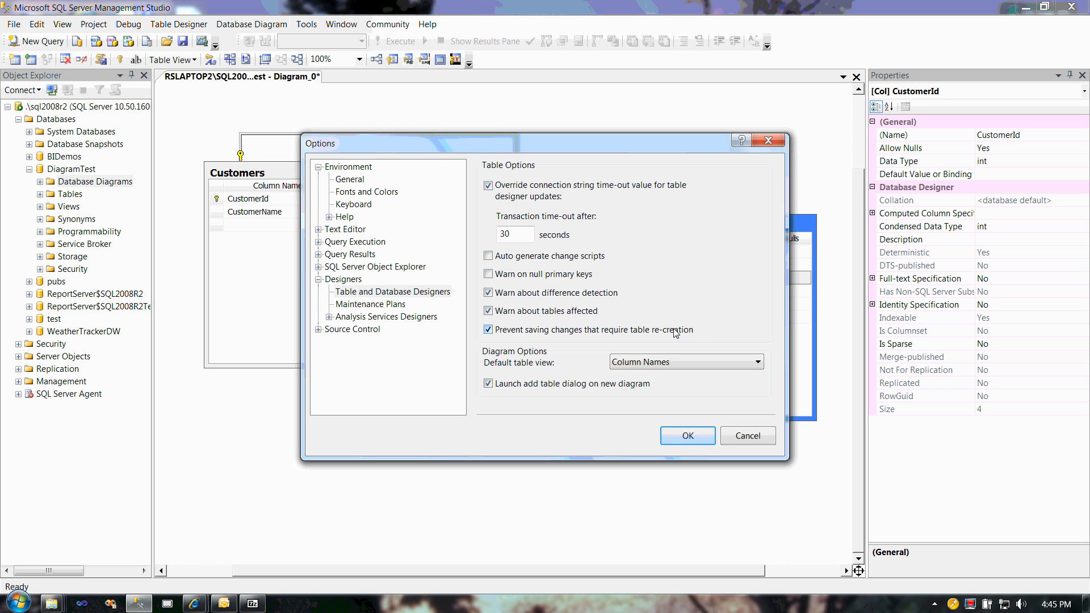
pyautogui.click(689, 435)
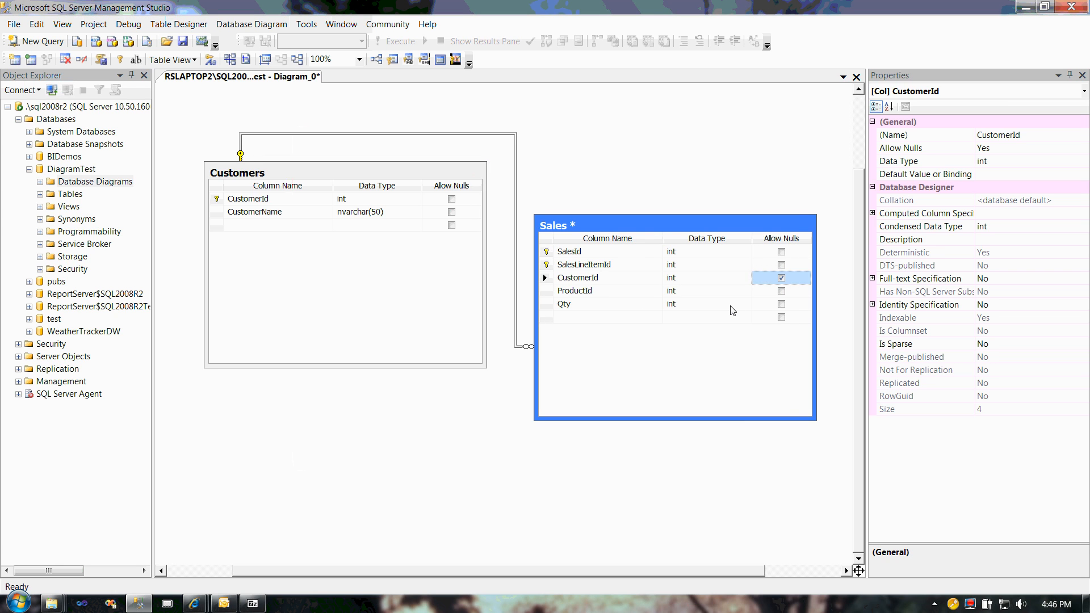
# Step: Try to save the diagram and to generate a change script for the modified Sales table, dismissing the resulting dialogs
pyautogui.click(182, 42)
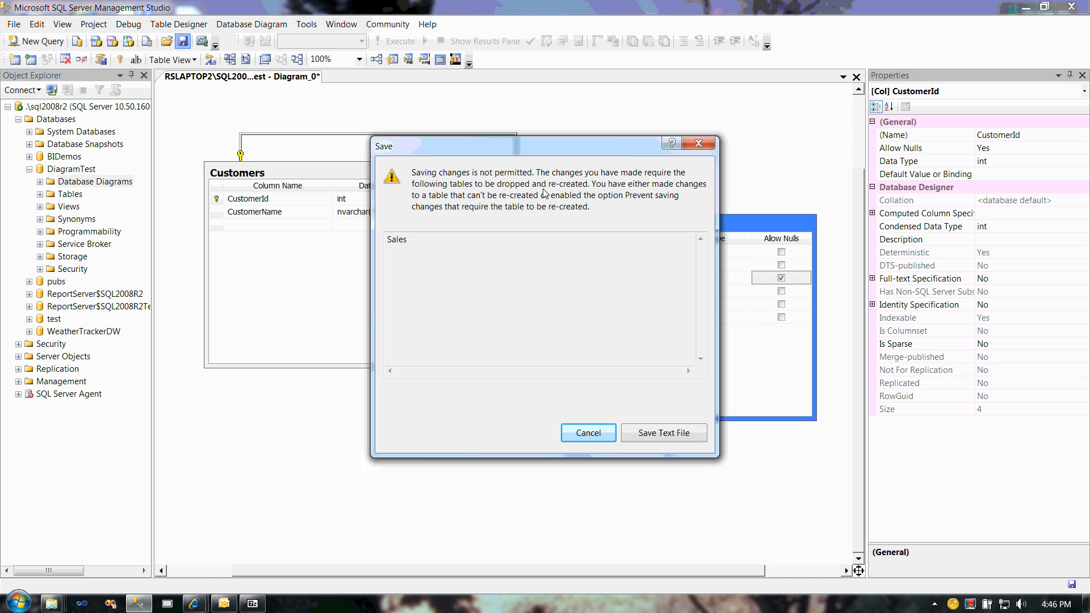
pyautogui.click(703, 148)
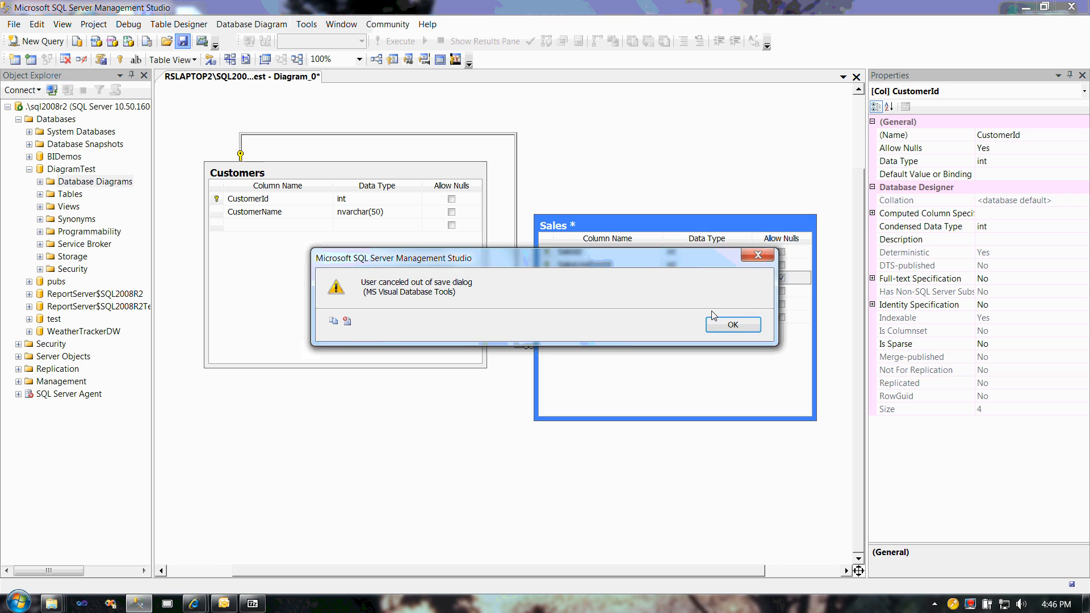
pyautogui.press('Return')
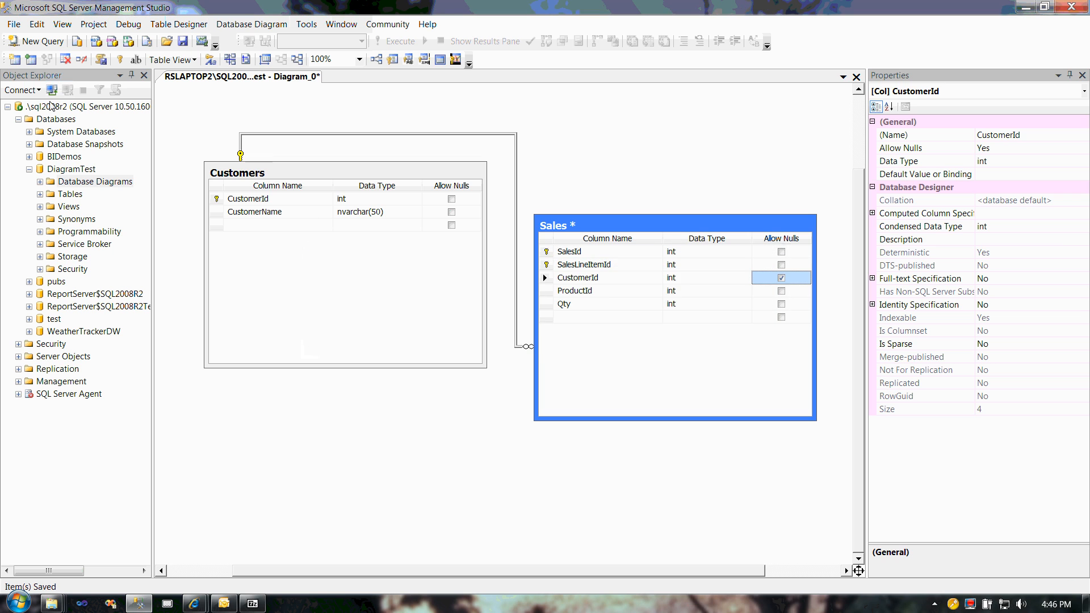
pyautogui.click(101, 61)
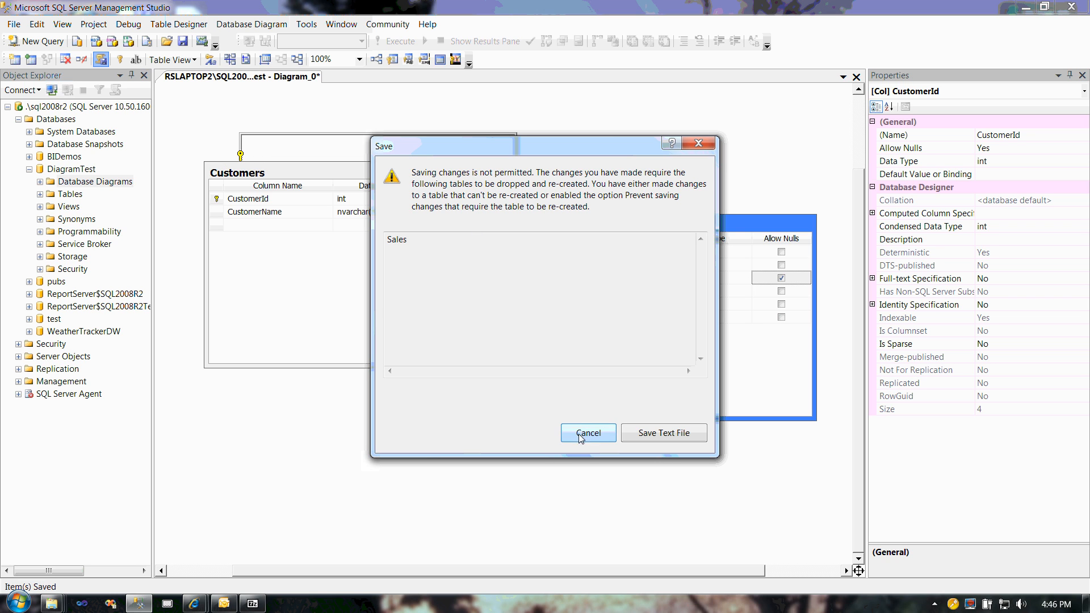
pyautogui.click(605, 434)
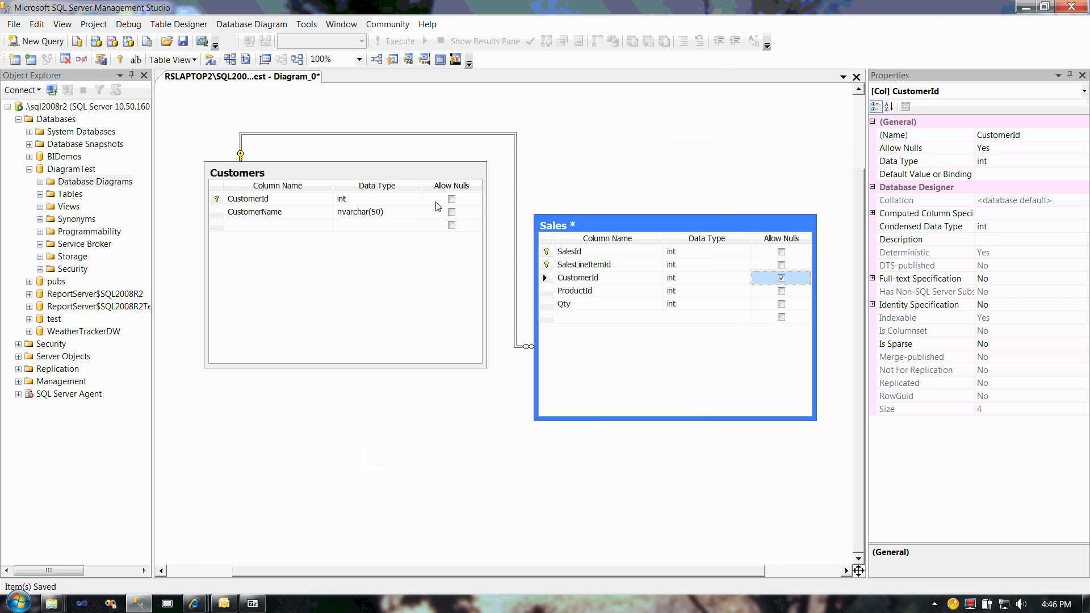
# Step: Turn off the designer option Prevent saving changes that require table re-creation
pyautogui.click(306, 24)
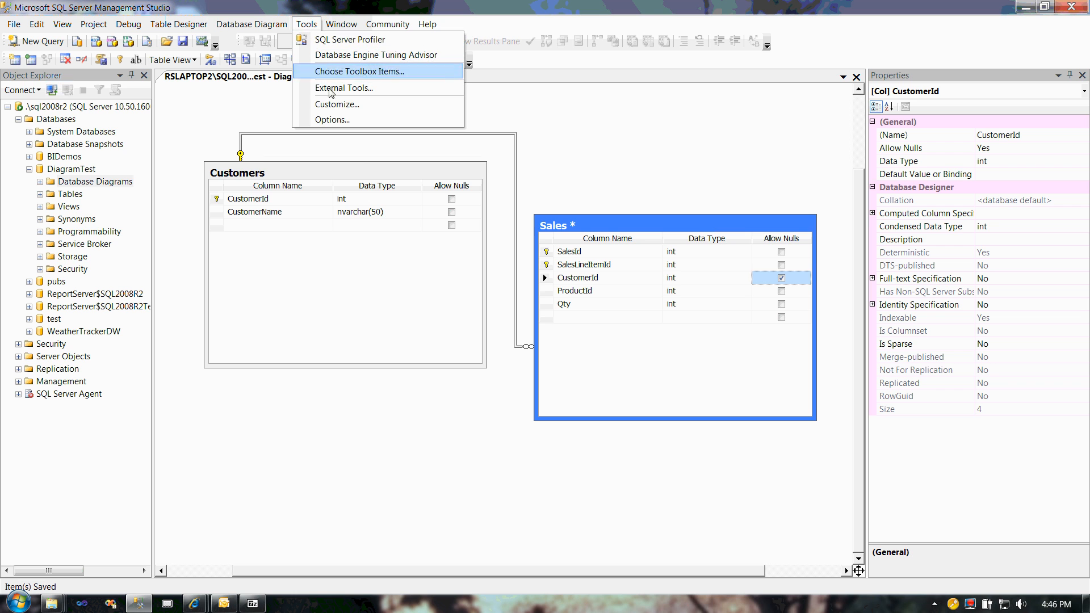
pyautogui.click(330, 121)
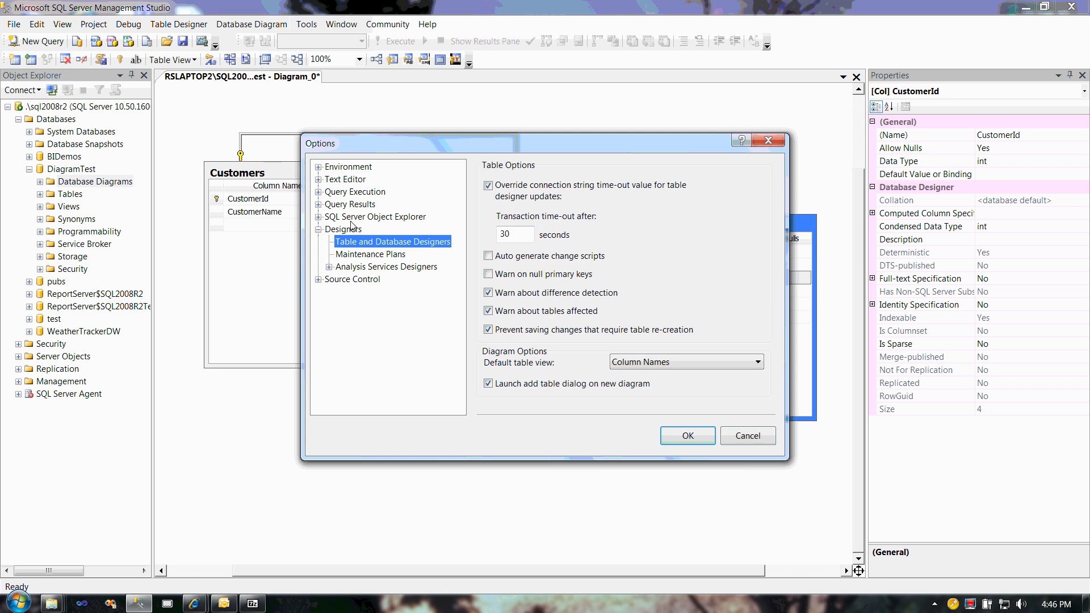
pyautogui.click(489, 331)
pyautogui.click(686, 437)
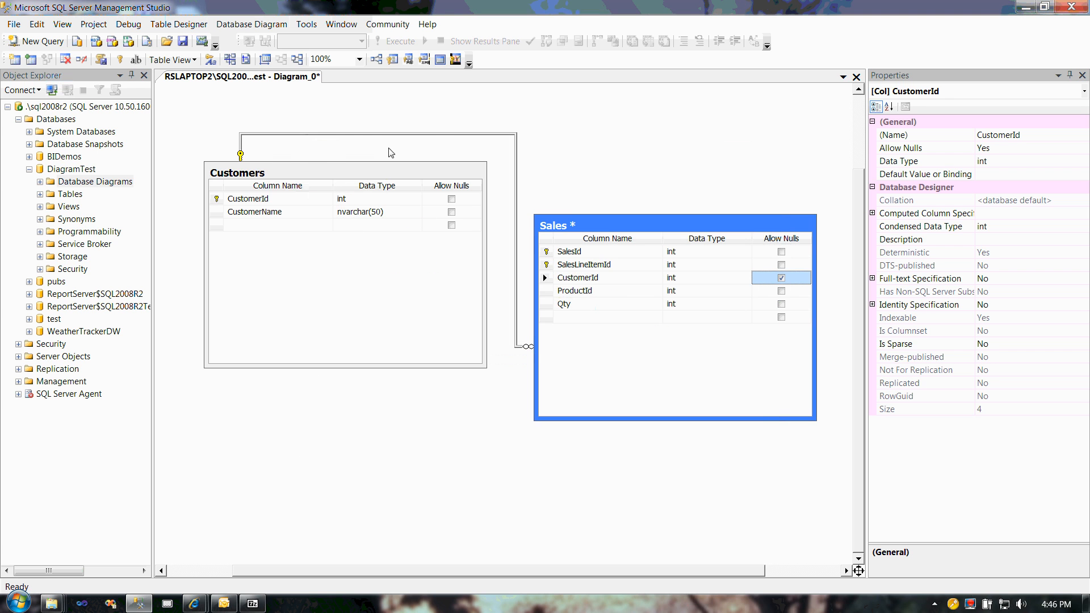
# Step: Generate the change script for the modified Sales table and examine the statement that creates Tmp_Sales
pyautogui.click(102, 60)
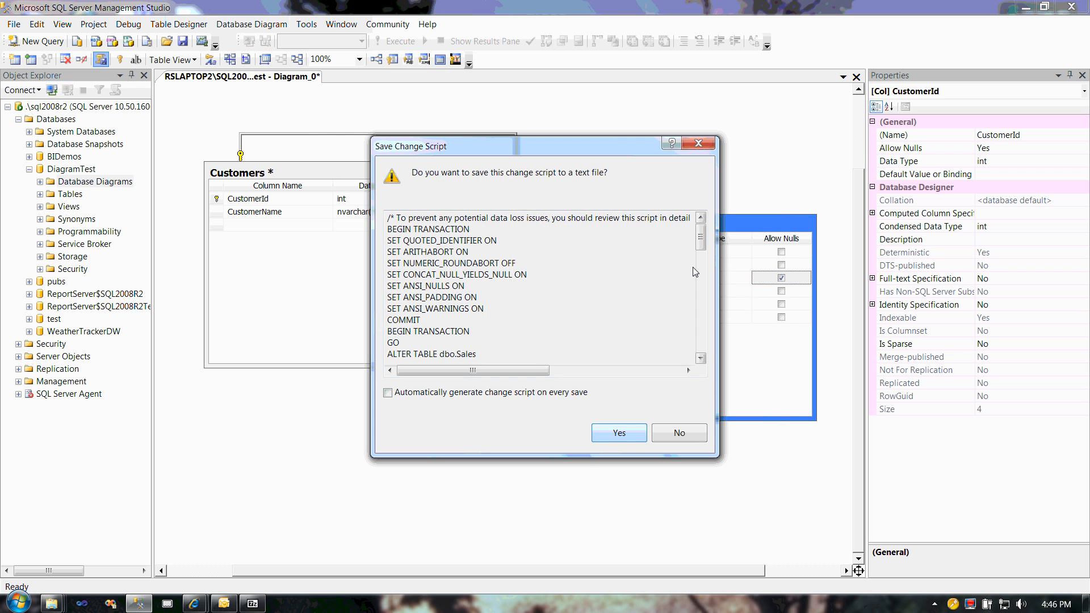
pyautogui.moveTo(699, 238); pyautogui.dragTo(700, 271)
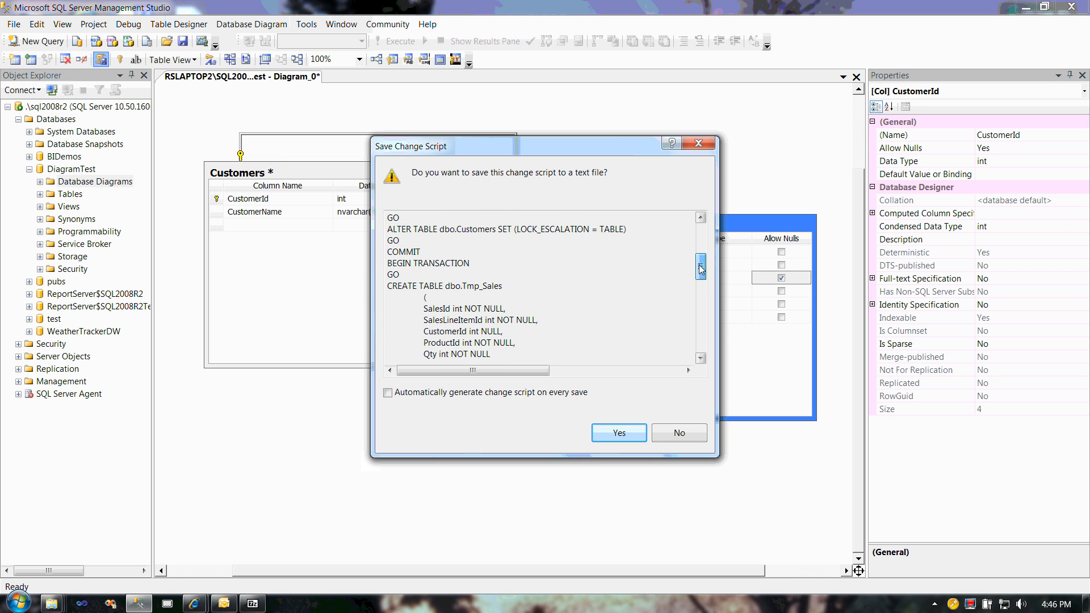
pyautogui.moveTo(462, 287); pyautogui.dragTo(513, 289)
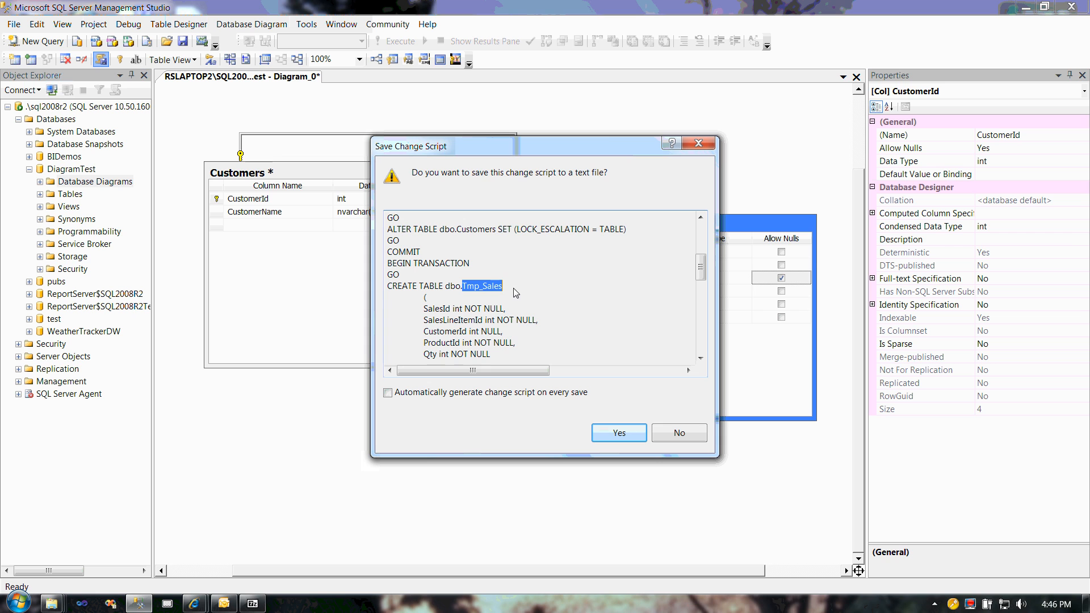
# Step: Examine the script's data copy into Tmp_Sales, the drop of Sales and the table rename, and decline saving the script to a text file
pyautogui.moveTo(702, 274); pyautogui.dragTo(702, 303)
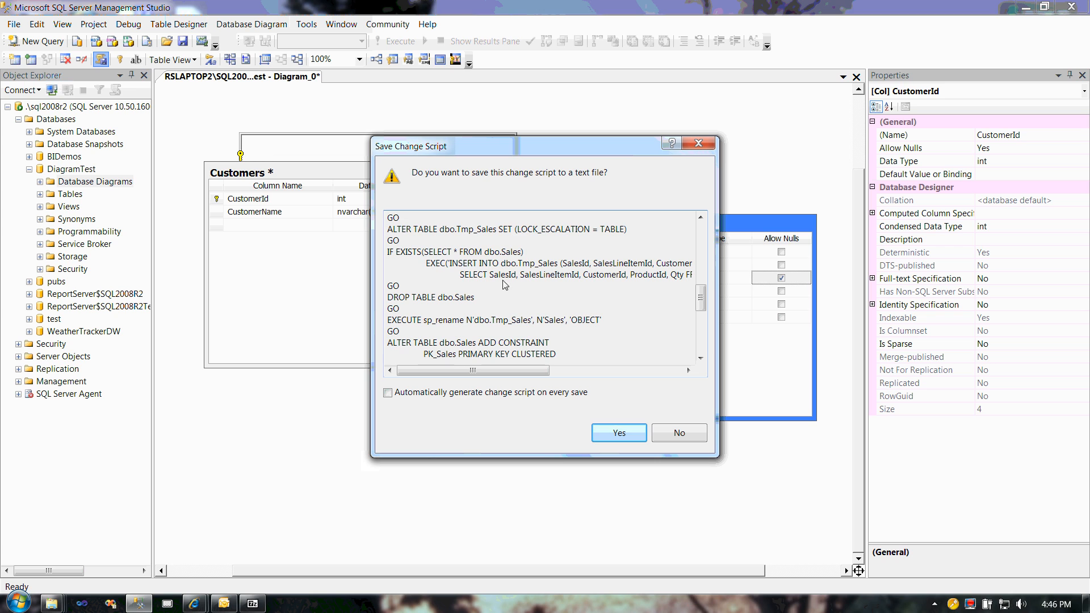
pyautogui.moveTo(452, 263); pyautogui.dragTo(555, 269)
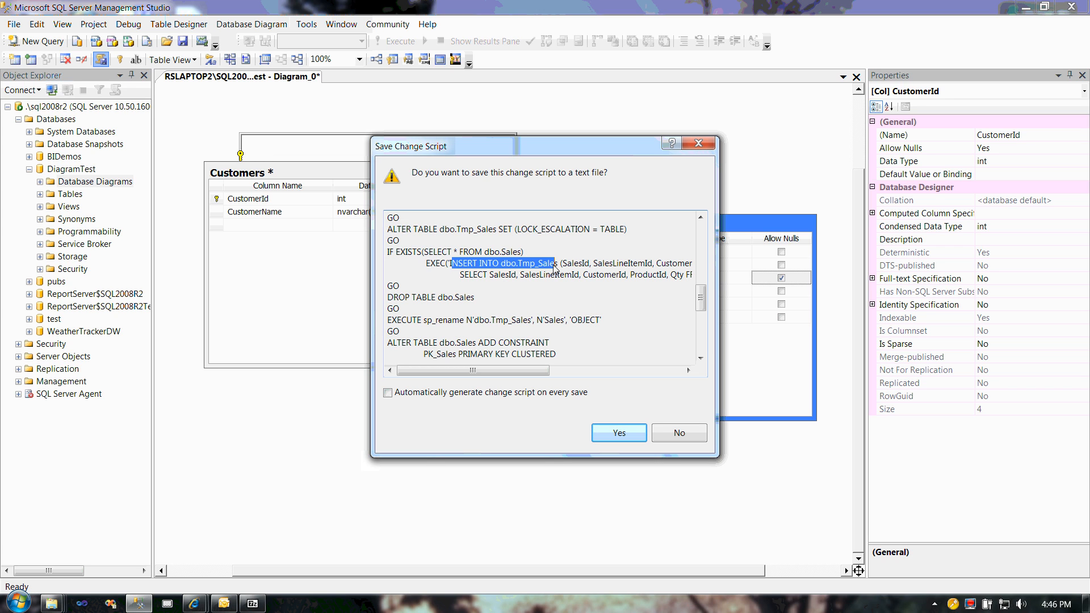
pyautogui.click(454, 252)
pyautogui.moveTo(424, 252); pyautogui.dragTo(521, 256)
pyautogui.click(483, 266)
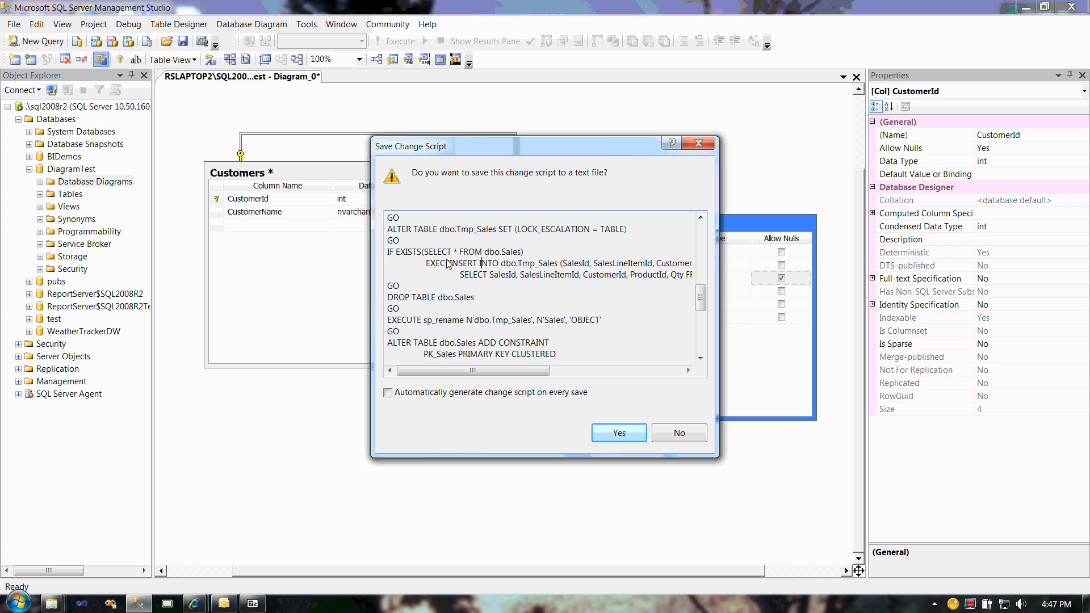
pyautogui.moveTo(448, 264); pyautogui.dragTo(556, 277)
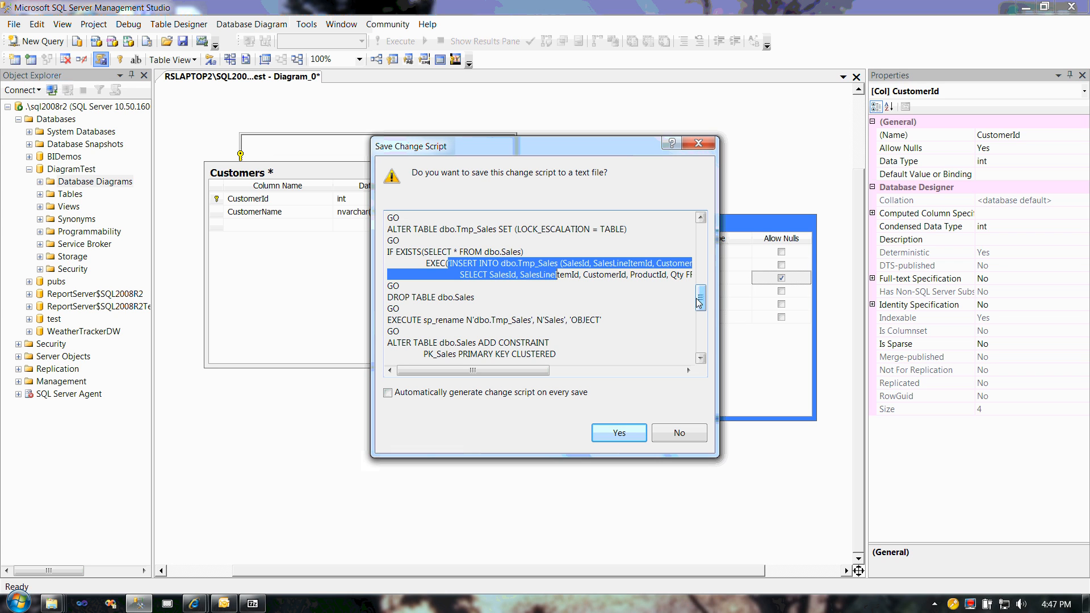
pyautogui.moveTo(492, 298); pyautogui.dragTo(310, 301)
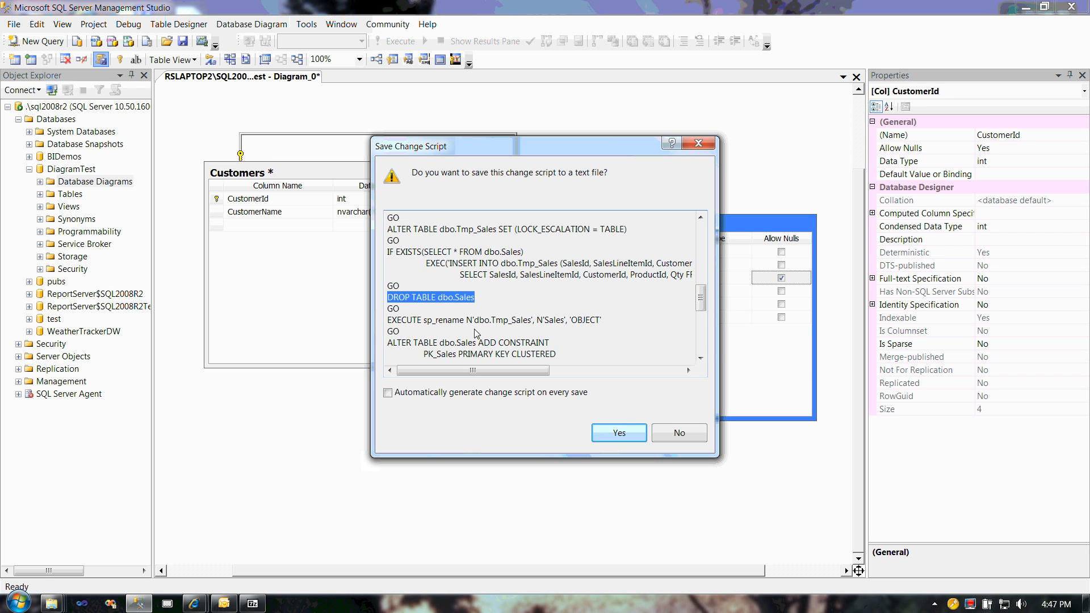
pyautogui.moveTo(490, 321); pyautogui.dragTo(573, 322)
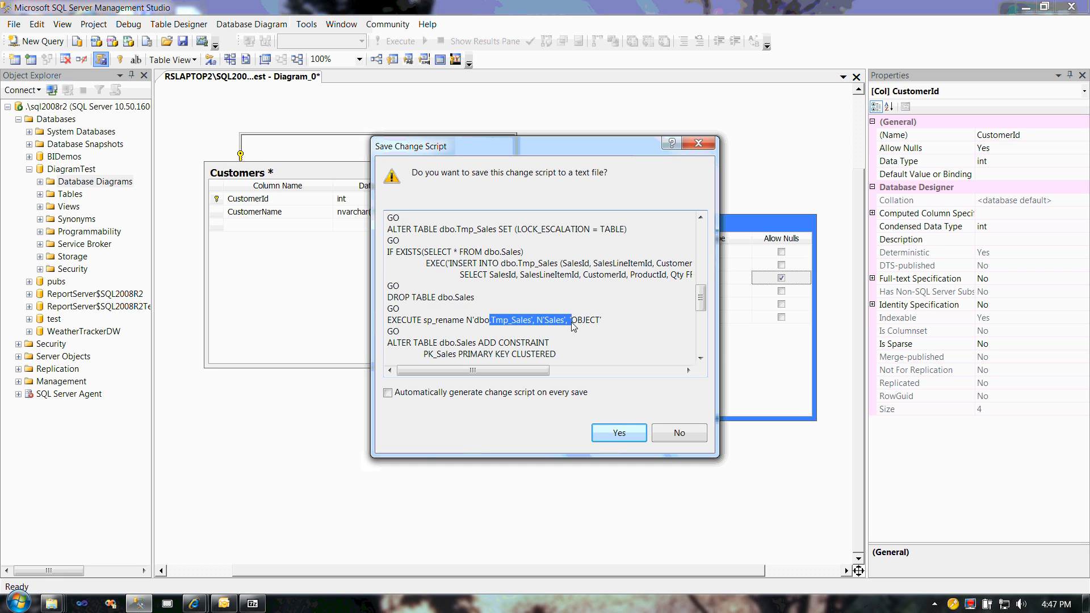
pyautogui.click(683, 437)
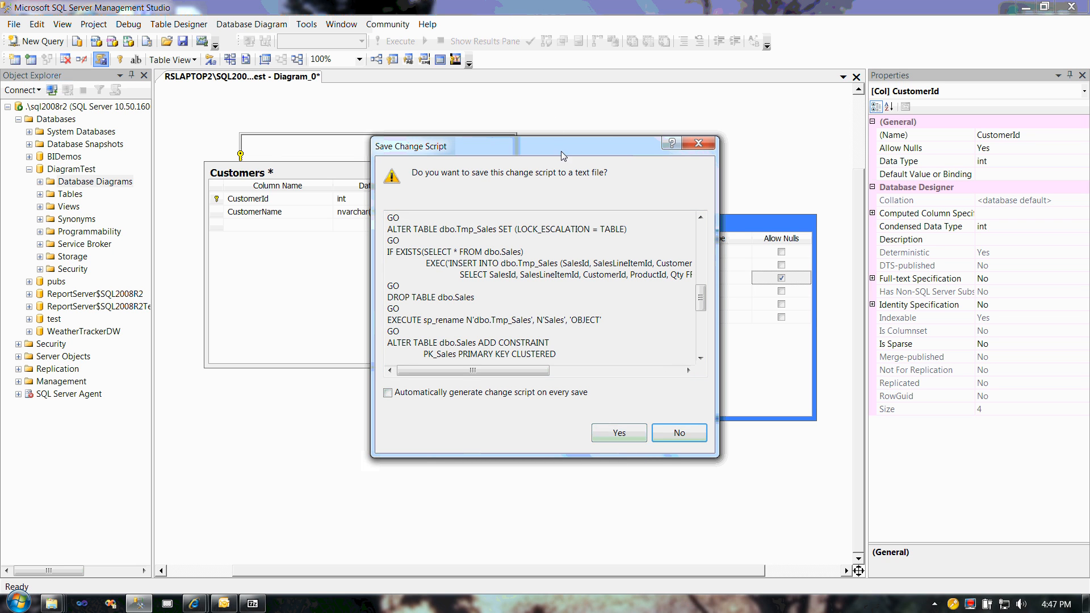
# Step: Dismiss the change script without saving it to a file, and save the modified Customers and Sales tables to the database
pyautogui.moveTo(561, 149); pyautogui.dragTo(442, 124)
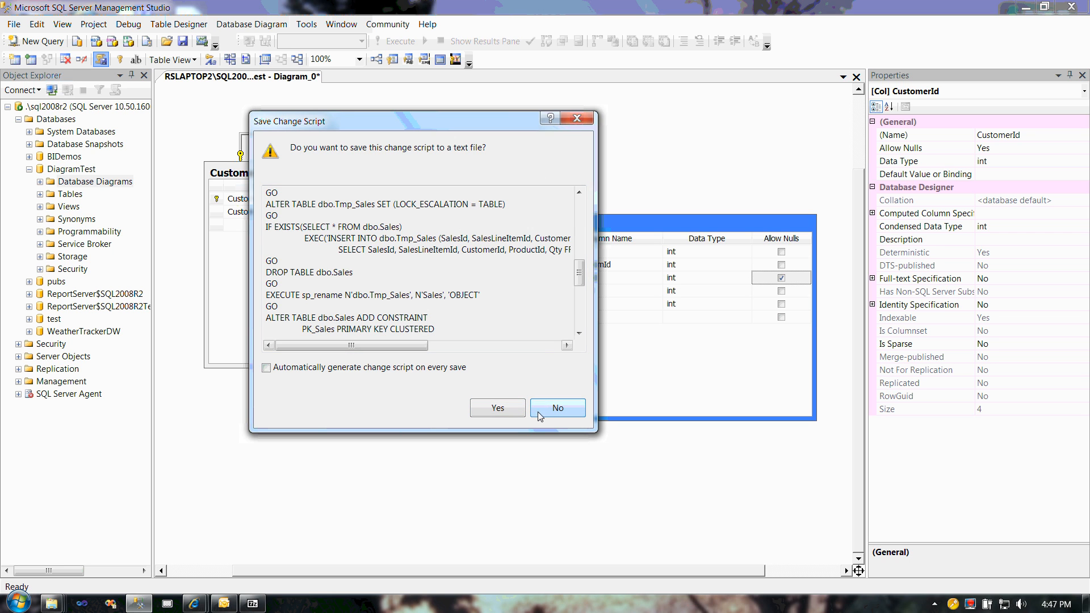
pyautogui.click(496, 407)
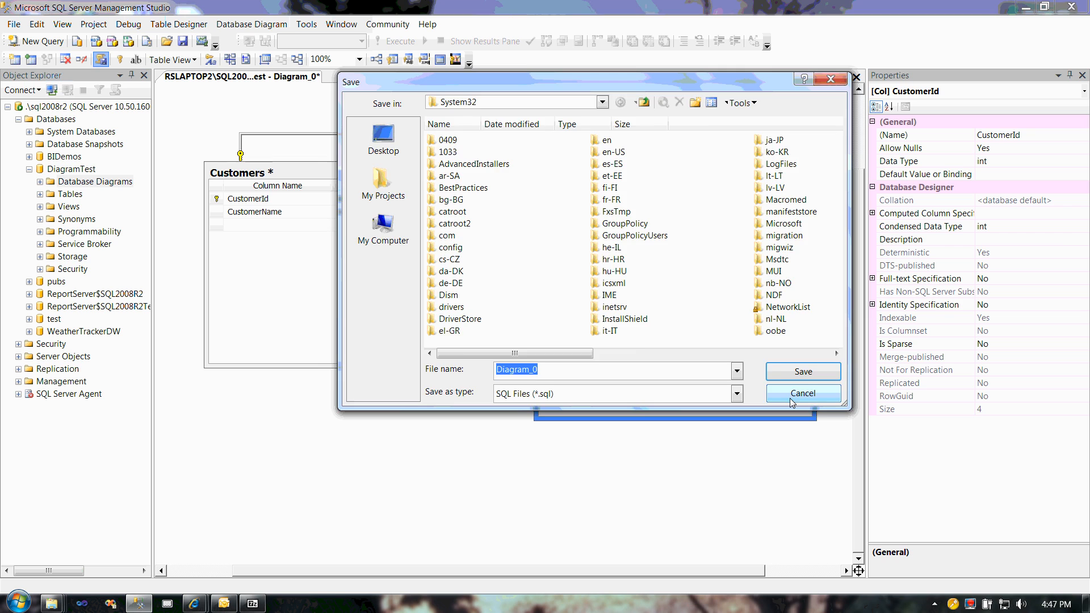
pyautogui.click(789, 398)
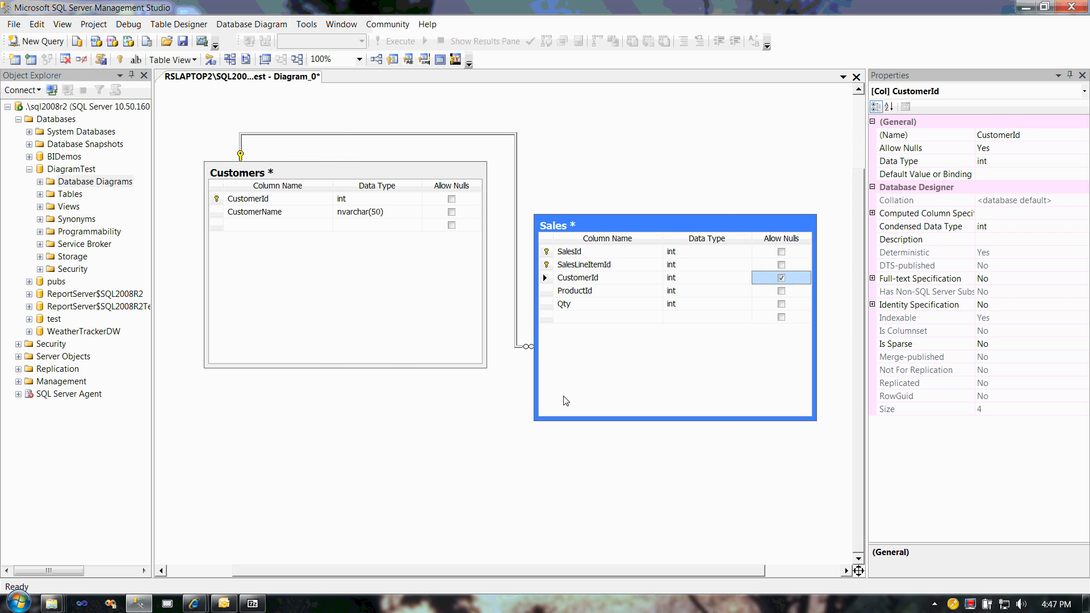
pyautogui.hotkey('ctrl', 's')
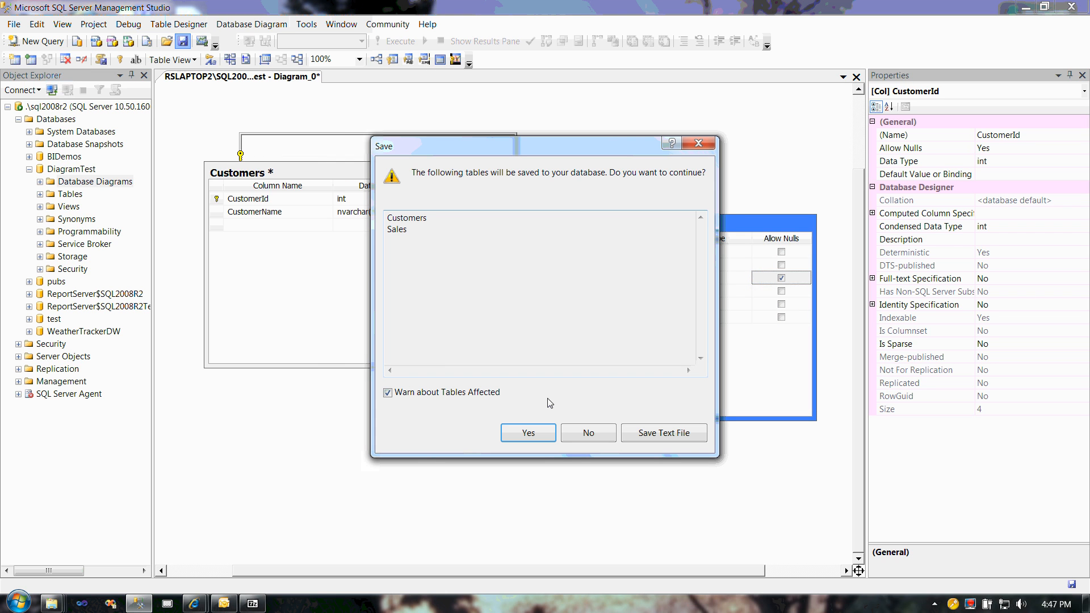
pyautogui.press('Return')
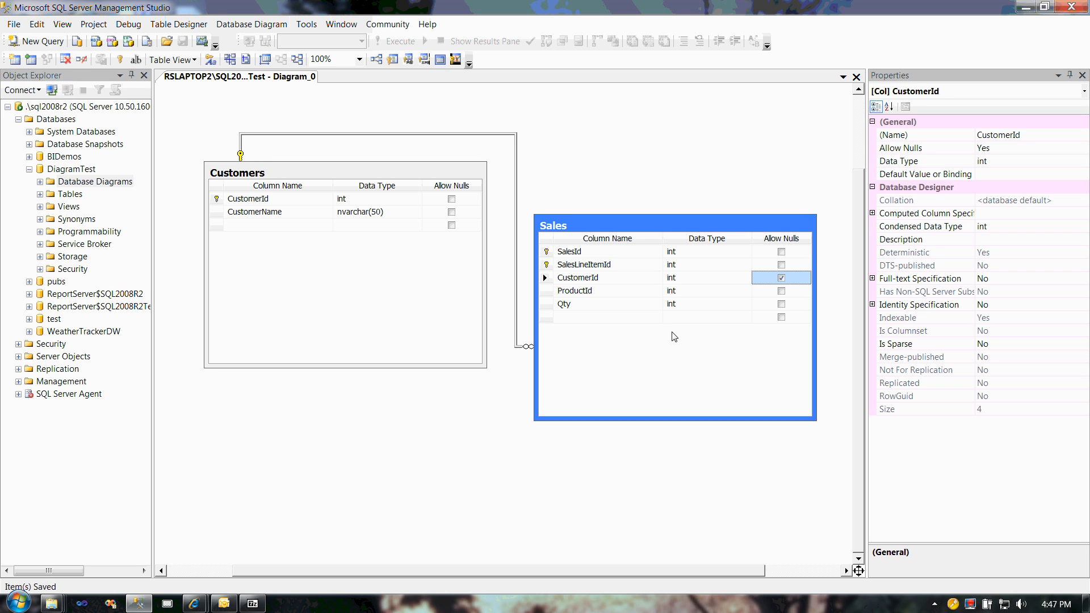
# Step: Review the Table and Database Designers options, including the one for changes that require table re-creation, and close them
pyautogui.click(306, 24)
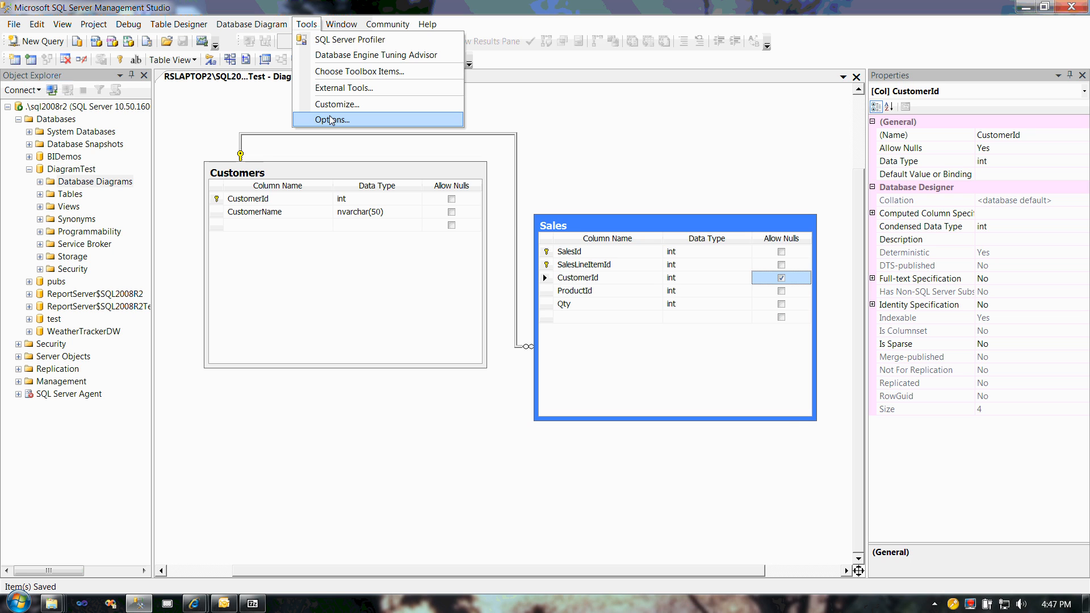
pyautogui.click(331, 120)
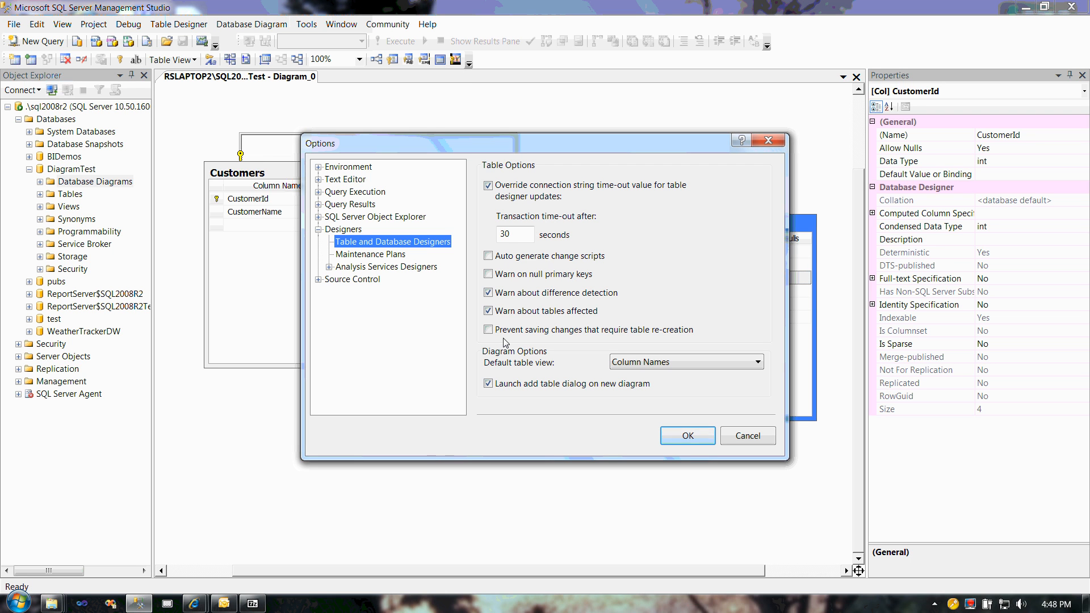
pyautogui.click(674, 438)
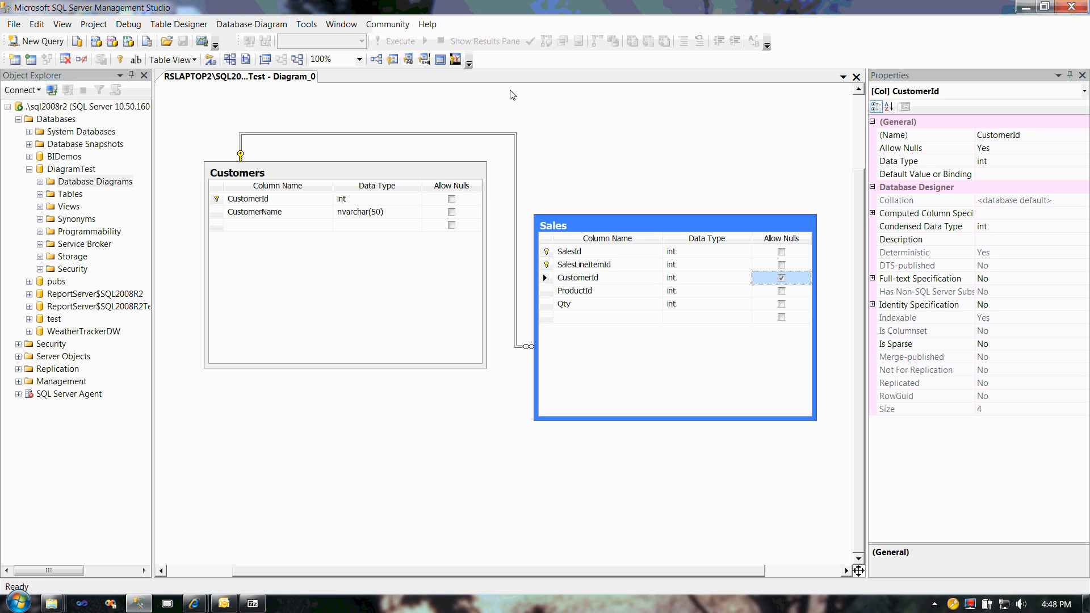
# Step: Expand the Tables folder of the DiagramTest database to list its tables
pyautogui.click(40, 194)
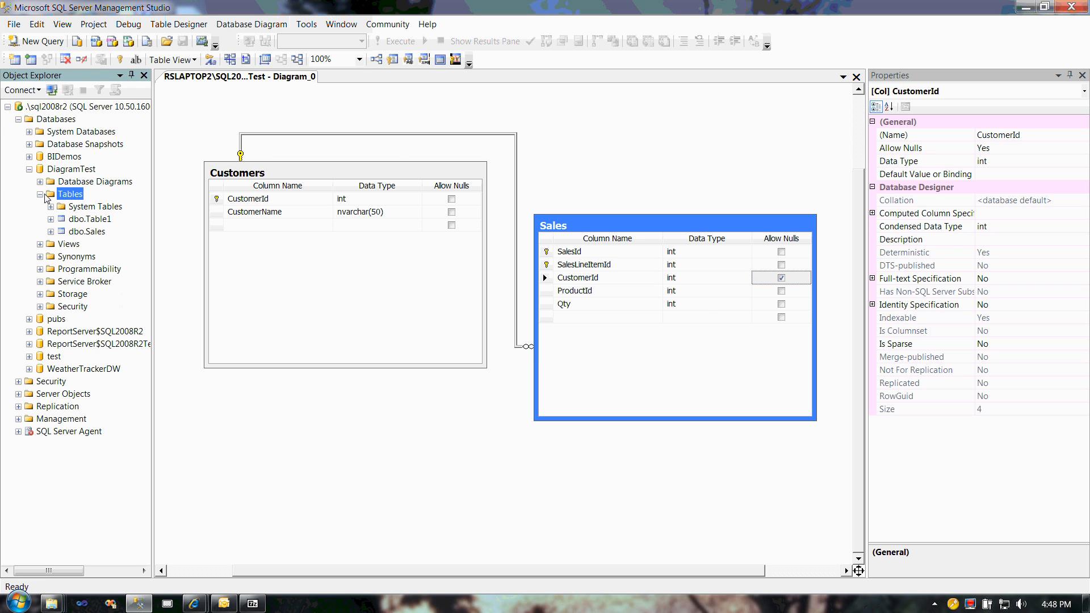